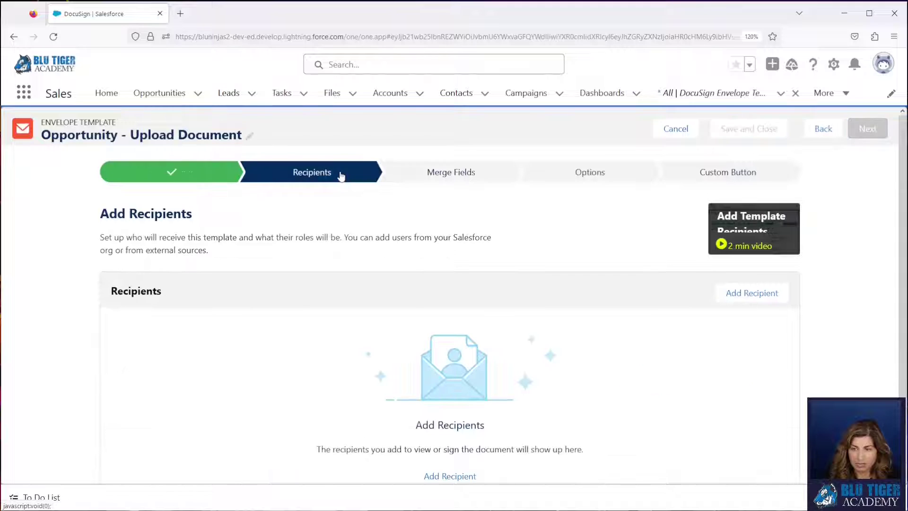
Add the OpportunityContactRoles related list as a recipient with role Signer 1.
click(748, 293)
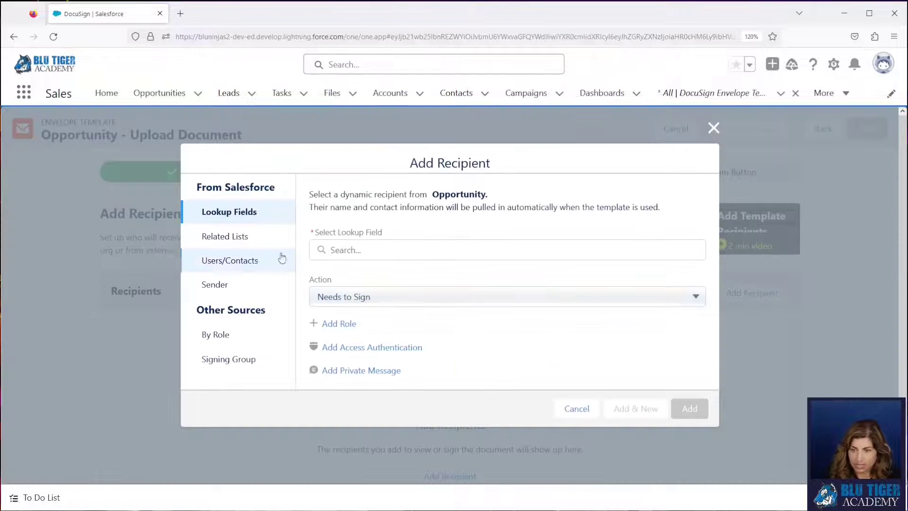
click(239, 236)
click(341, 246)
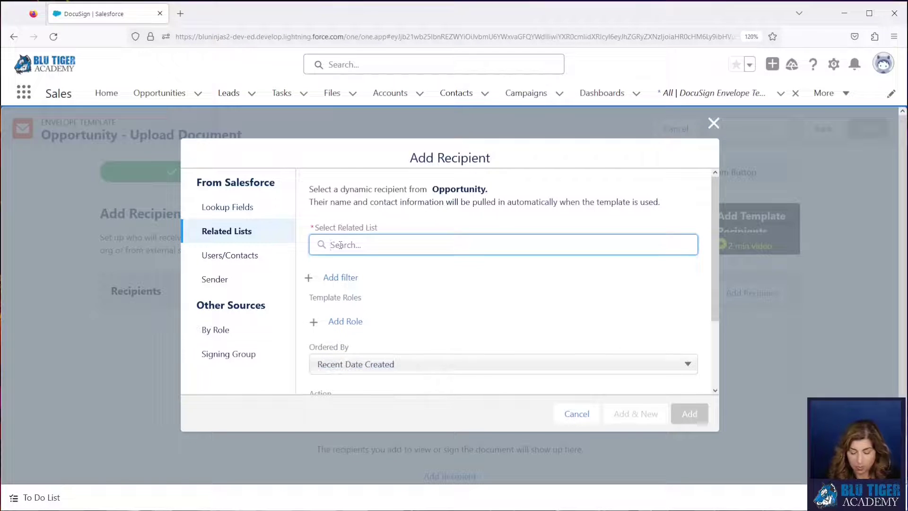
text(opport)
click(373, 277)
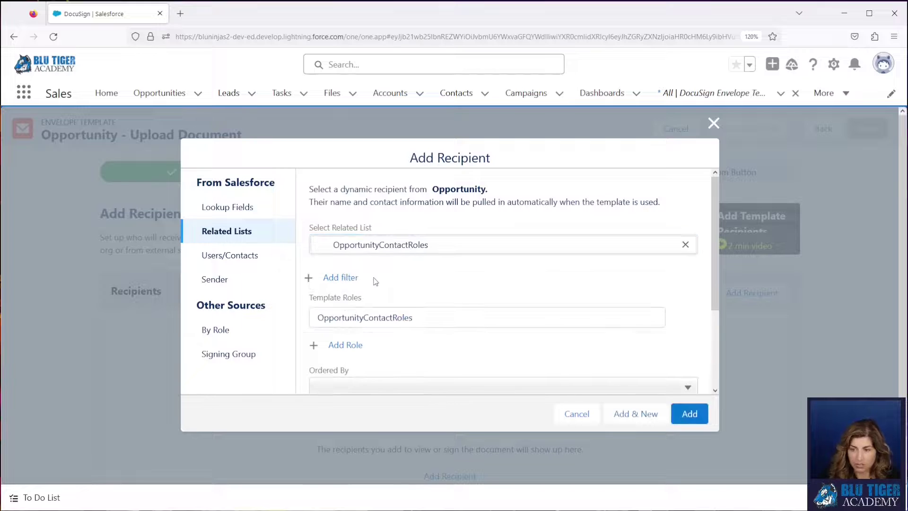
double_click(368, 316)
text(Signer 1)
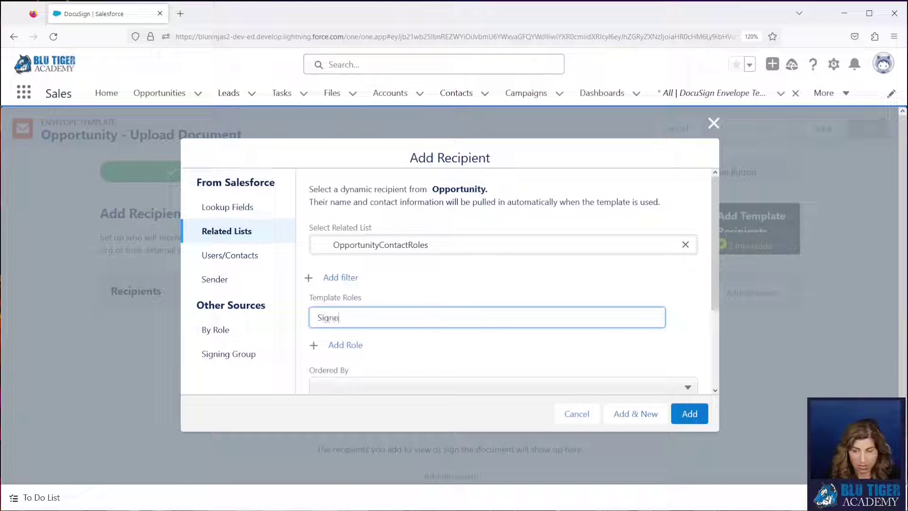
click(399, 284)
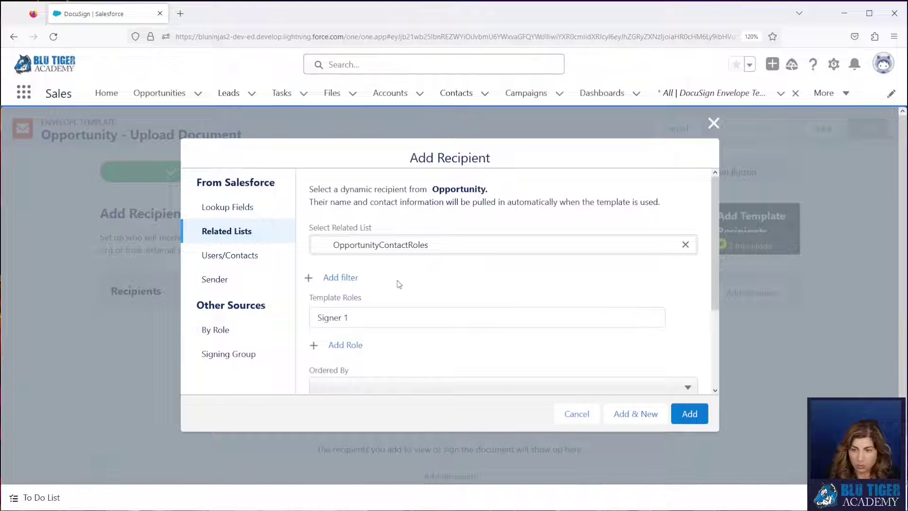
click(642, 419)
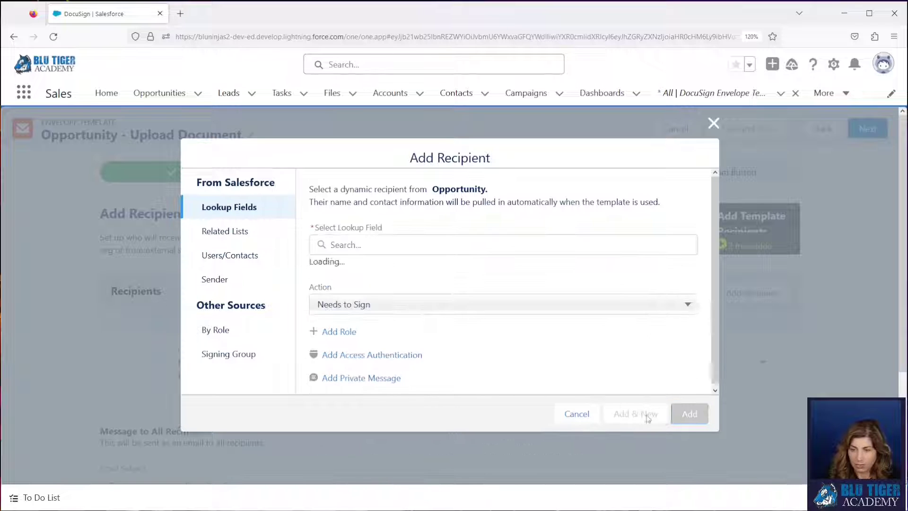
Add a specific Salesforce user as recipient with role Signer 2, and enable signing order.
click(235, 263)
click(364, 252)
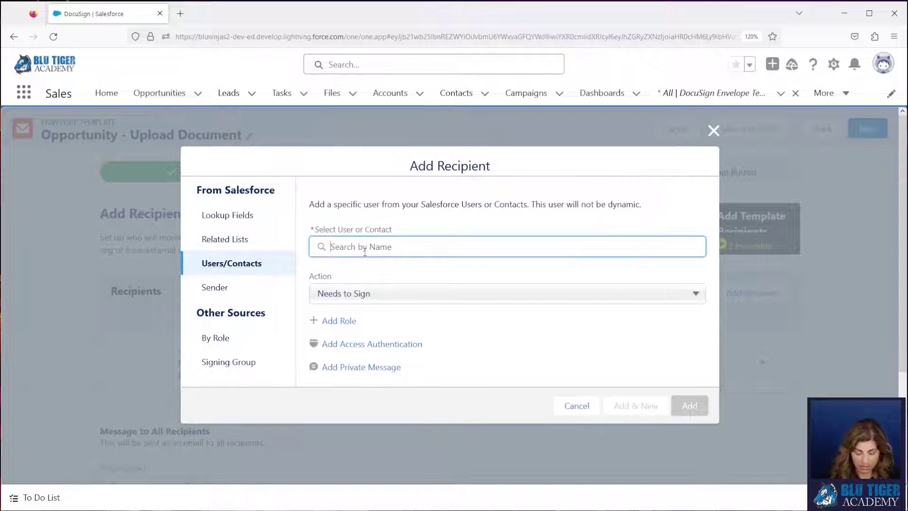
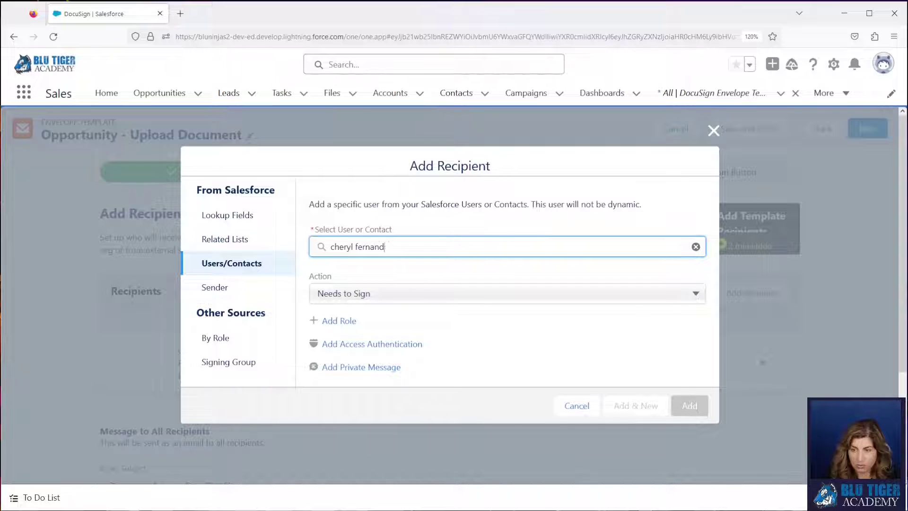
click(362, 279)
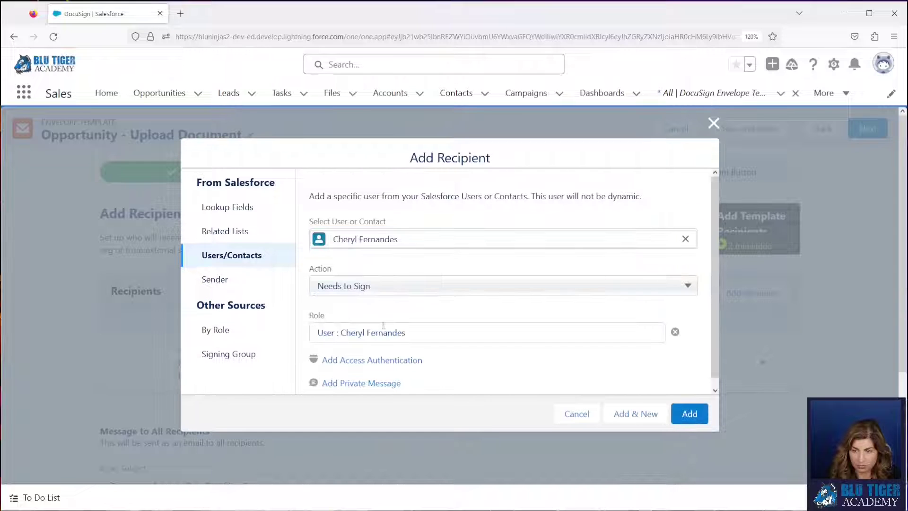
click(381, 331)
text(Signer 2)
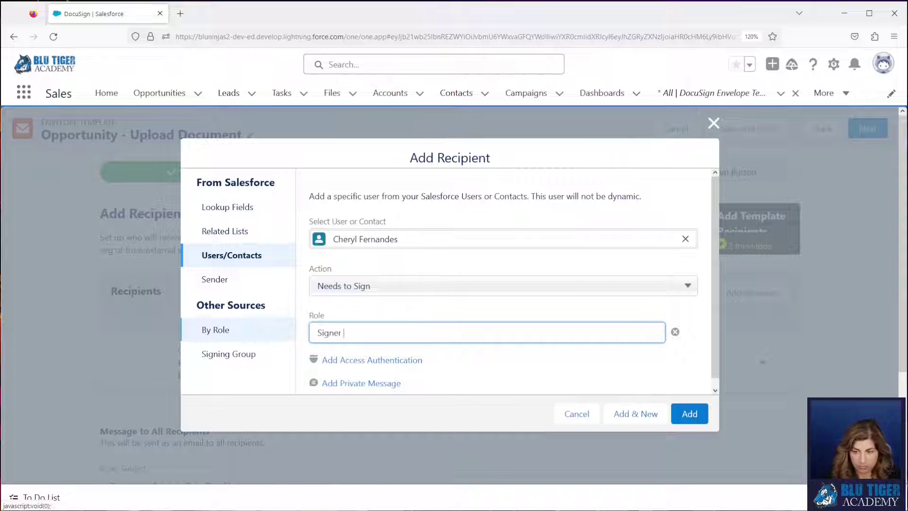
click(455, 358)
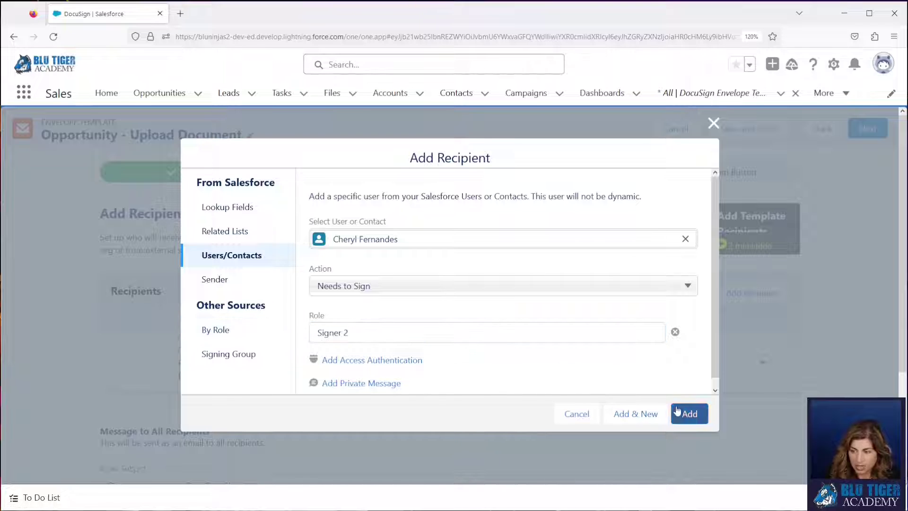
click(684, 414)
click(609, 295)
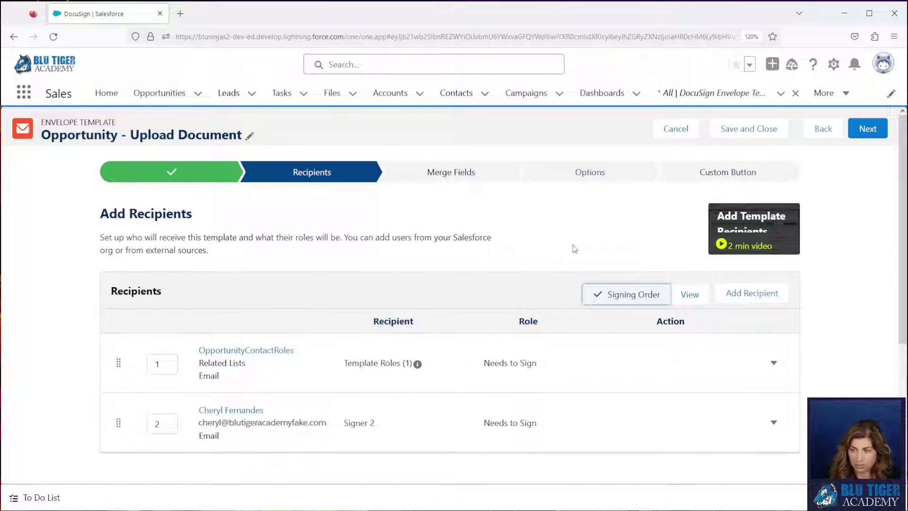
Advance the template to the Merge Fields step and bring the Word proposal forward.
click(869, 135)
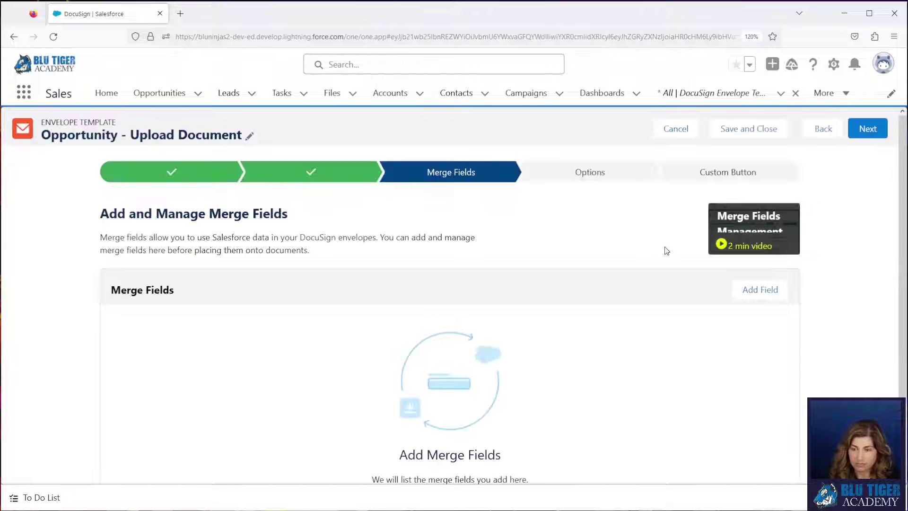
scroll(431, 308, down, 4)
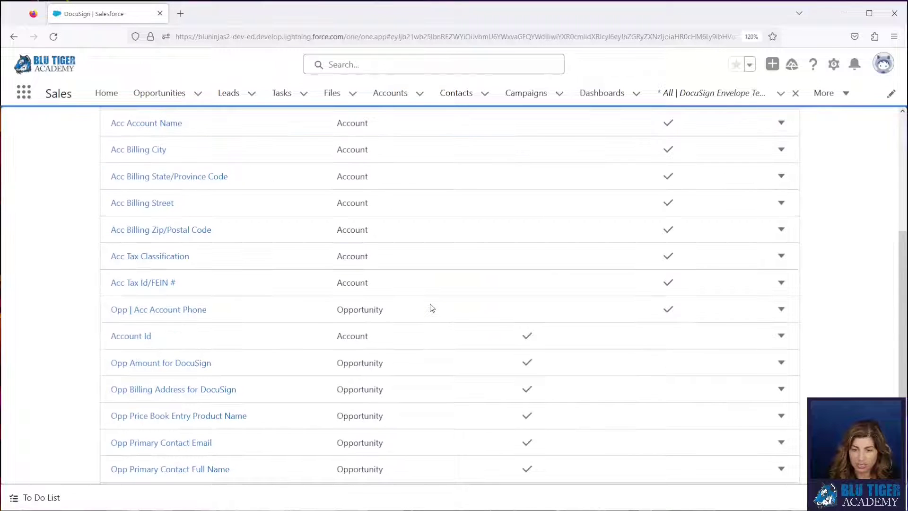
scroll(431, 308, down, 2)
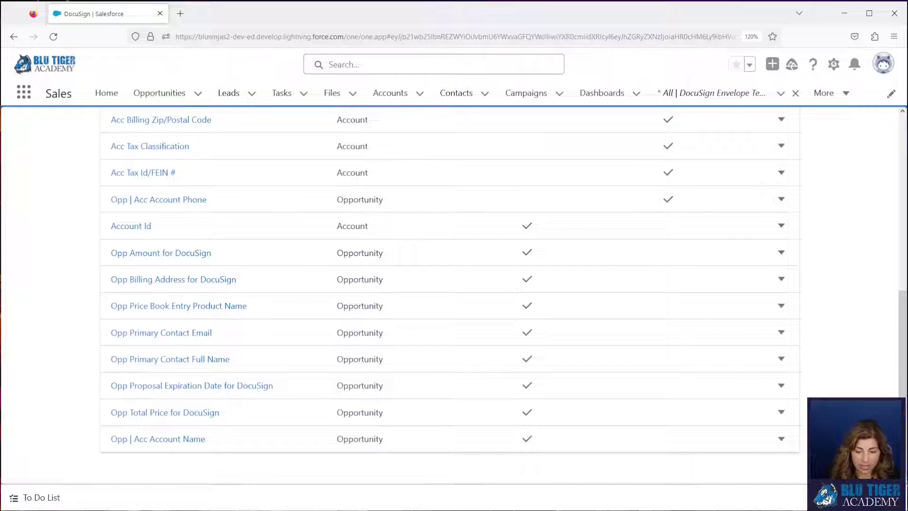
key(alt+Tab)
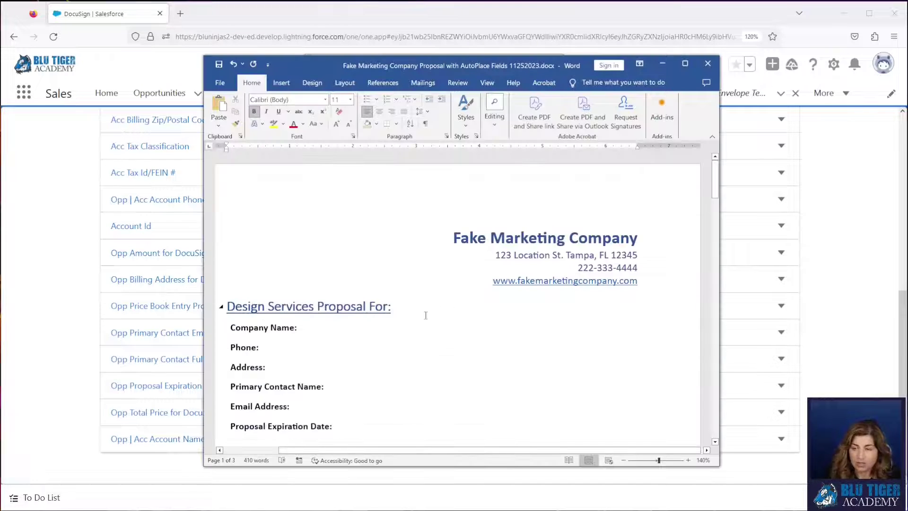
Place the cursor after 'Company Name:' in the proposal, then return to the Salesforce merge fields.
scroll(399, 256, down, 3)
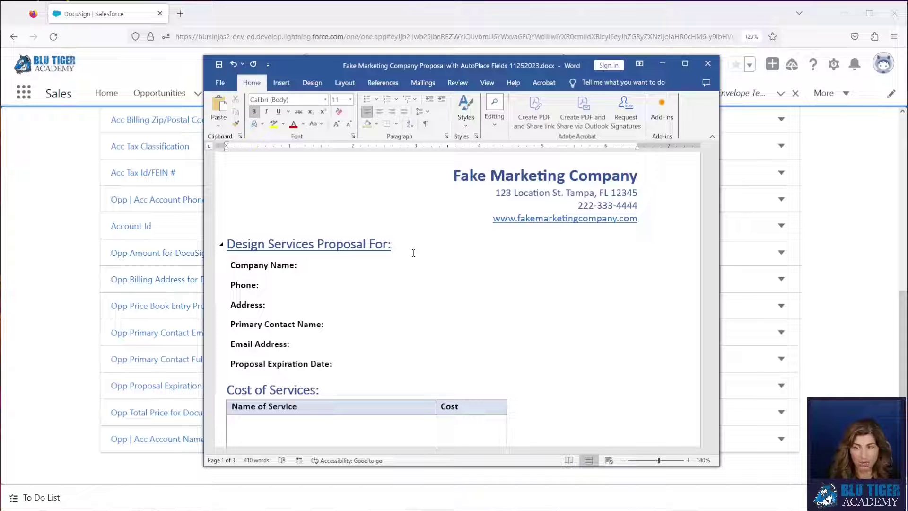
click(307, 268)
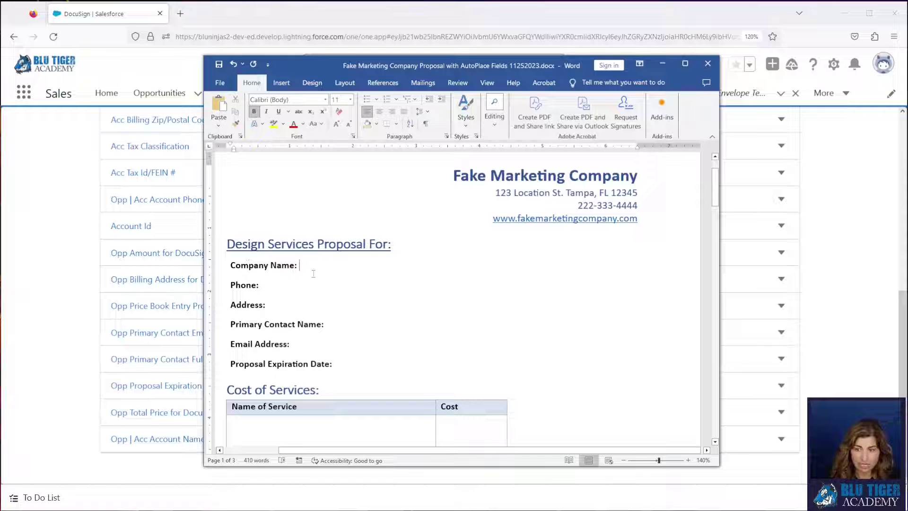
click(60, 271)
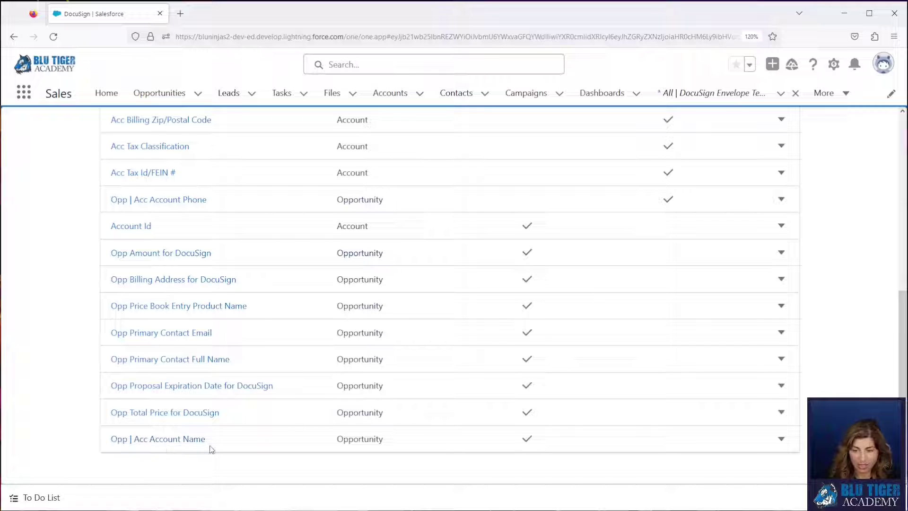
Open the Opp | Acc Account Name merge field for editing.
click(782, 439)
click(789, 463)
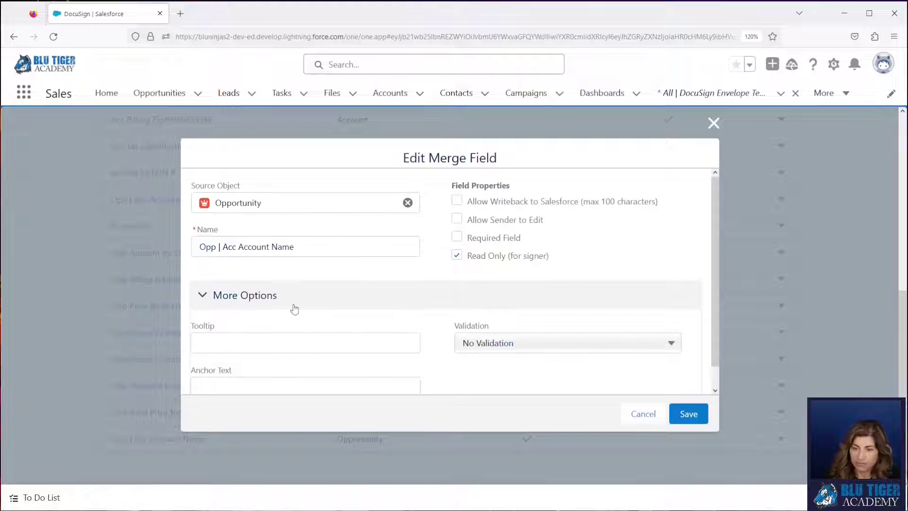
scroll(294, 308, down, 1)
scroll(267, 296, up, 1)
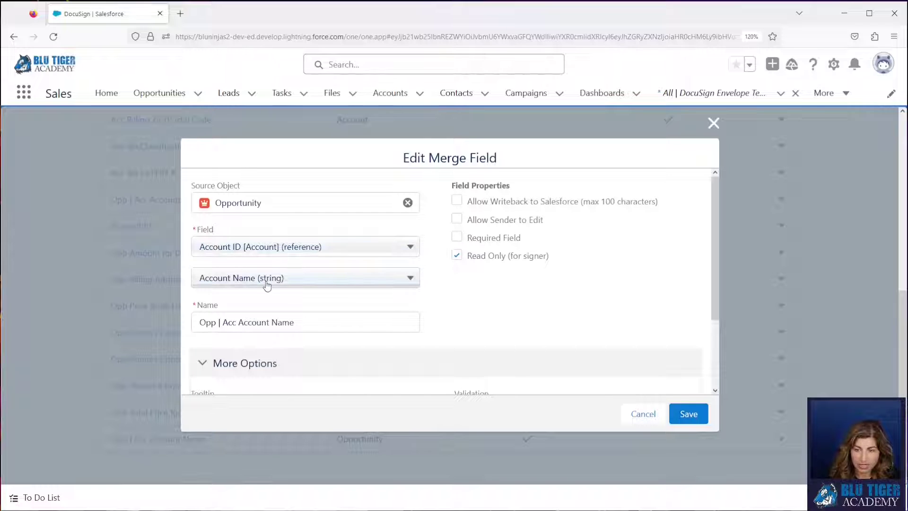
scroll(266, 285, down, 3)
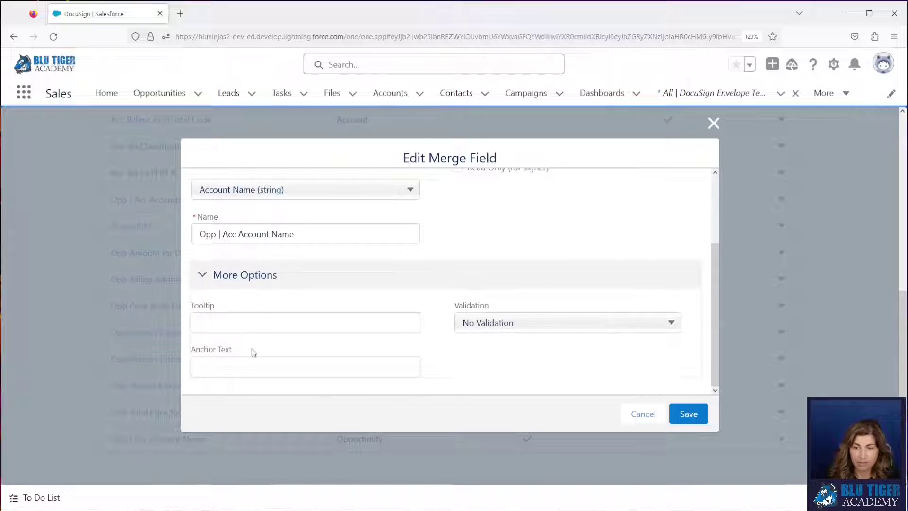
Set its anchor text to \oppaccountname_{r}_text\, save, and return to Word.
click(248, 365)
drag(234, 350, 182, 352)
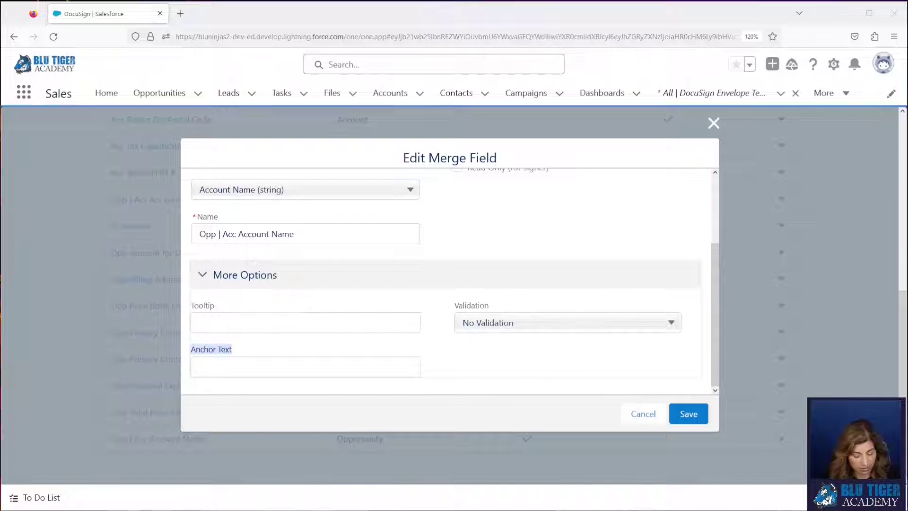
click(242, 371)
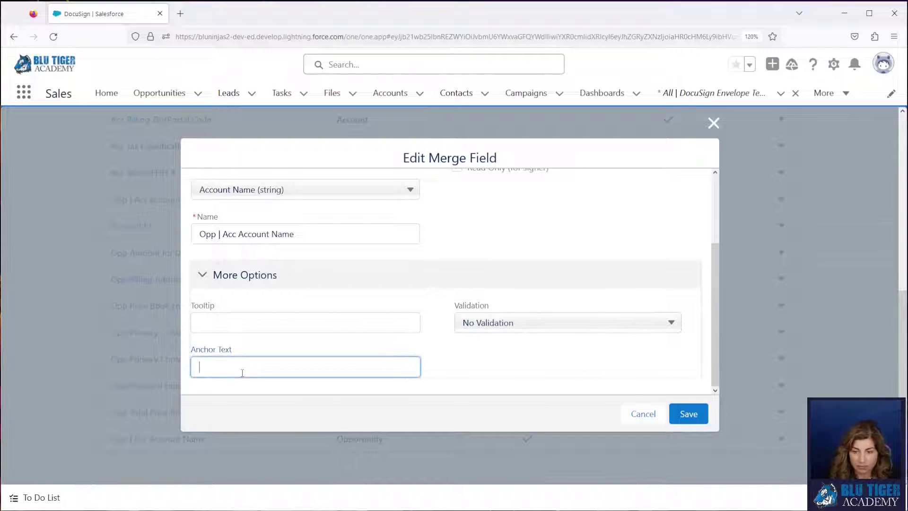
text(\oppaccountname_{r}_text\)
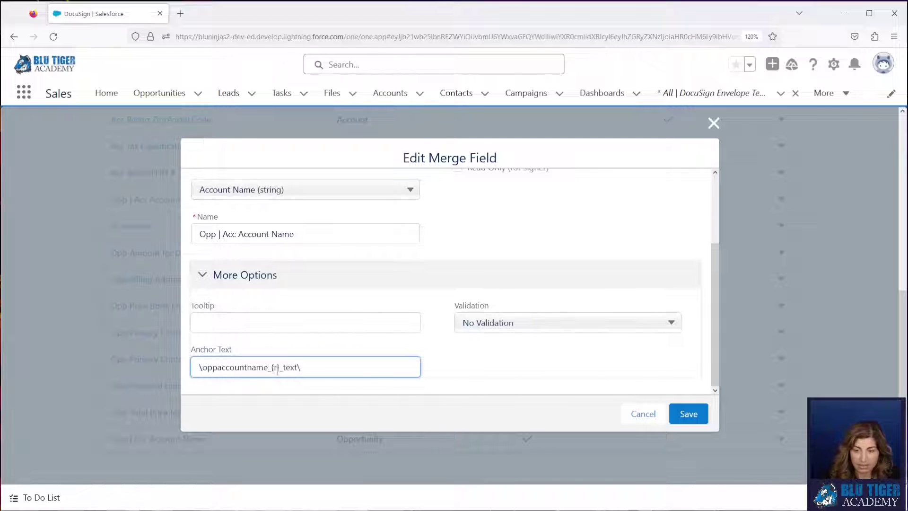
drag(268, 368, 203, 369)
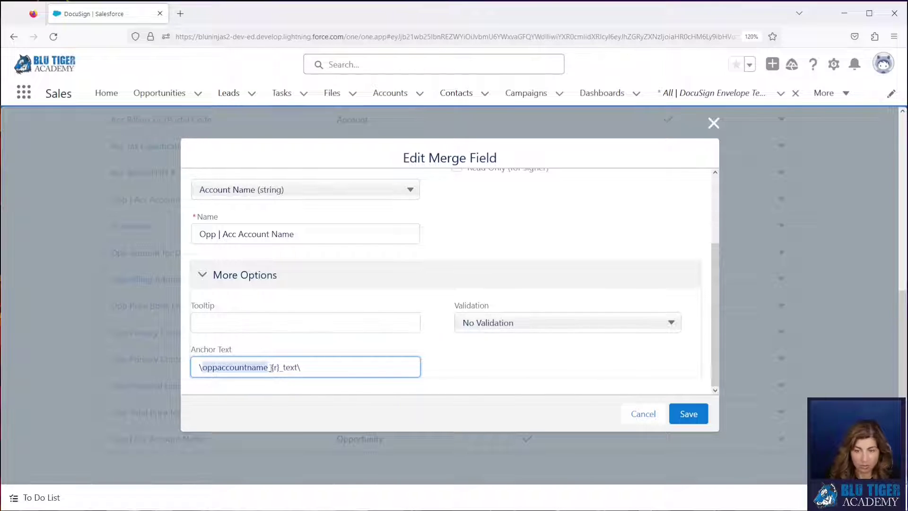
click(271, 368)
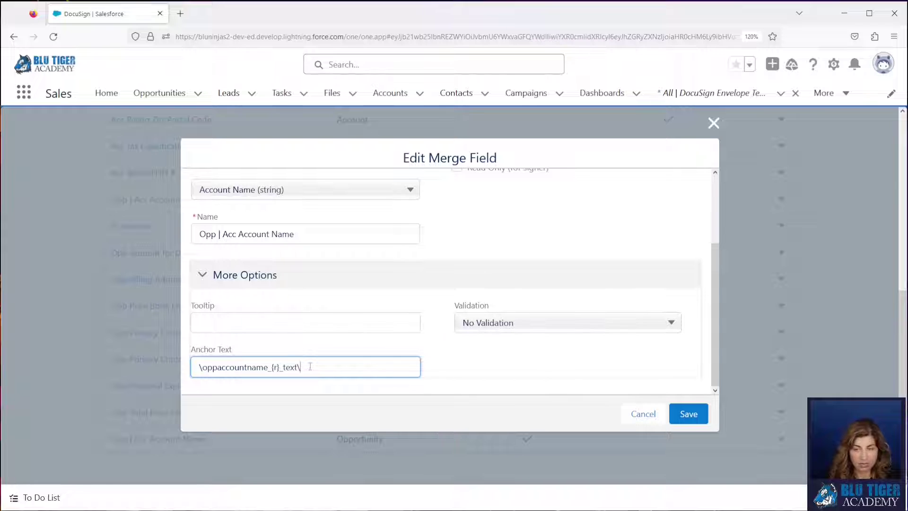
click(309, 366)
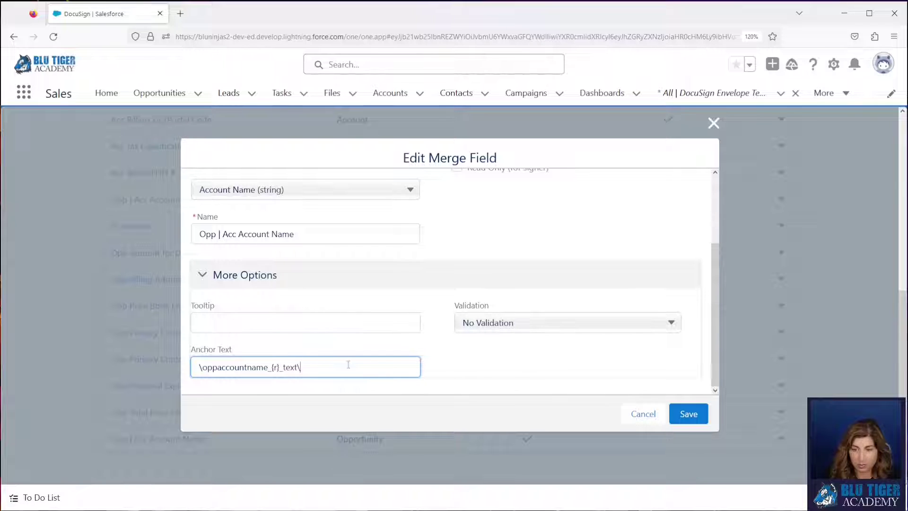
click(690, 414)
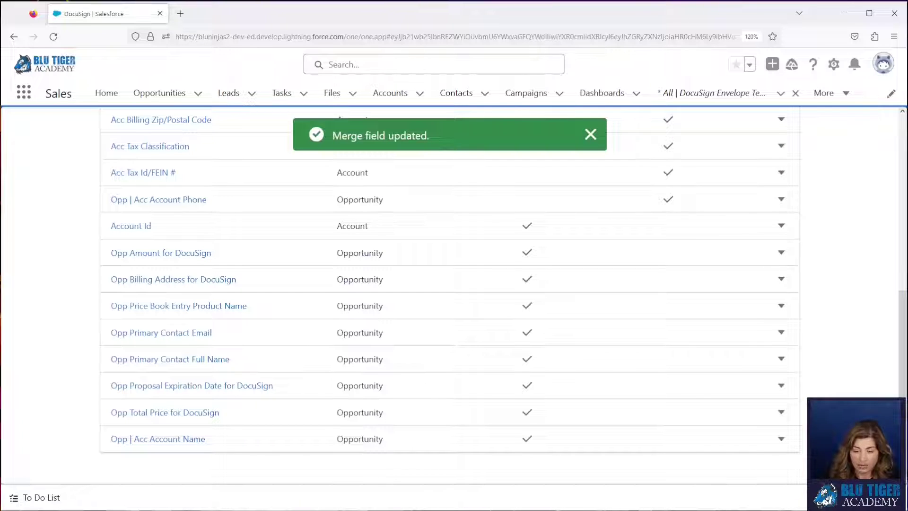
key(alt+Tab)
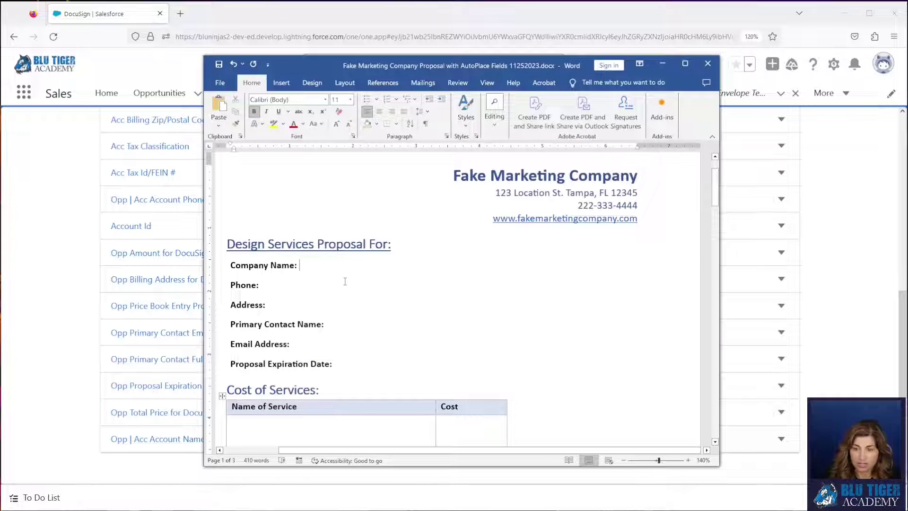
Insert \oppaccountname_1_text\ after Company Name: and place the cursor after Phone:.
text(\opaccountname_{r}_text\)
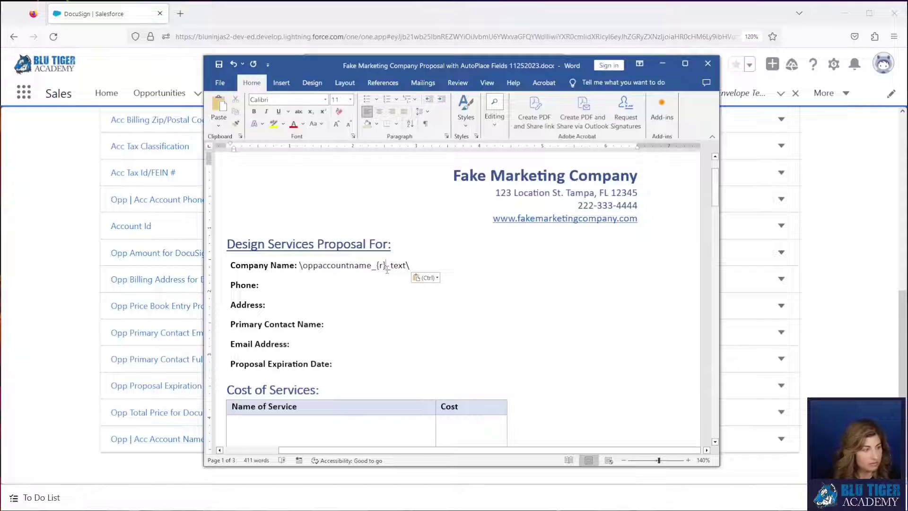
key(BackSpace)
key(BackSpace)
key(BackSpace)
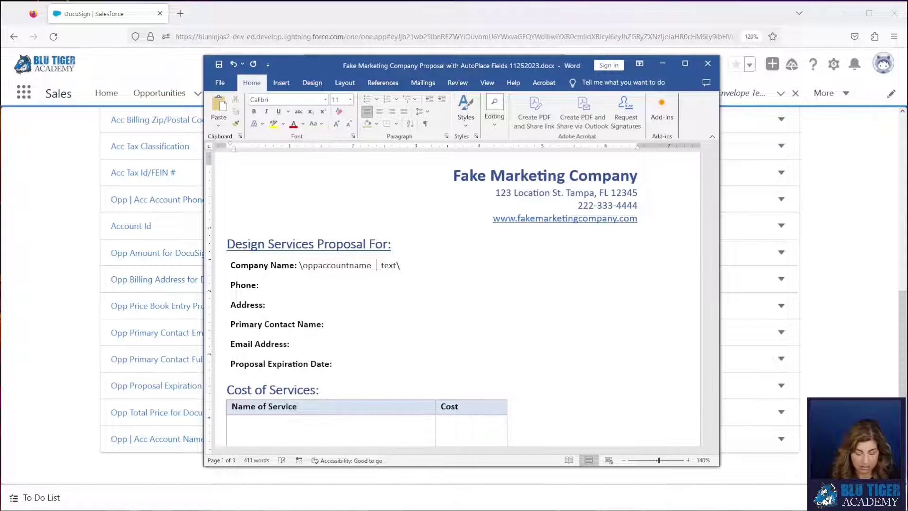
text(1)
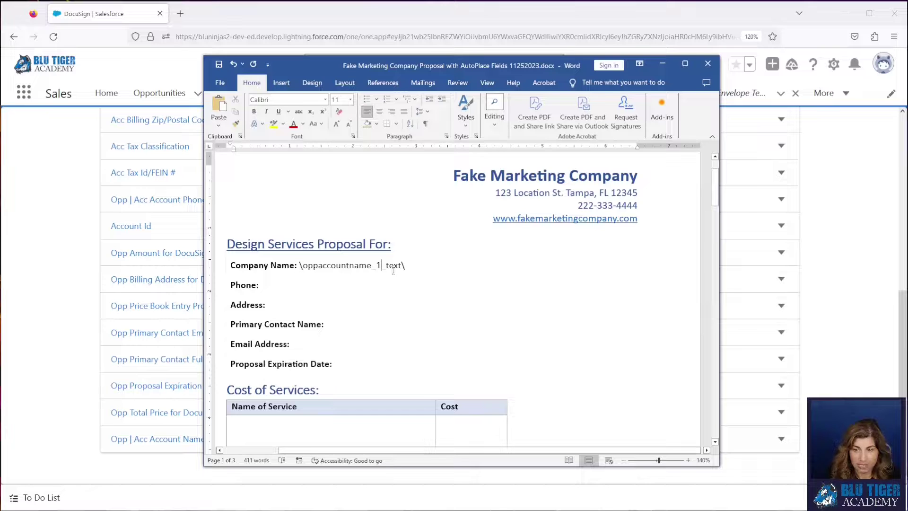
drag(407, 266, 299, 268)
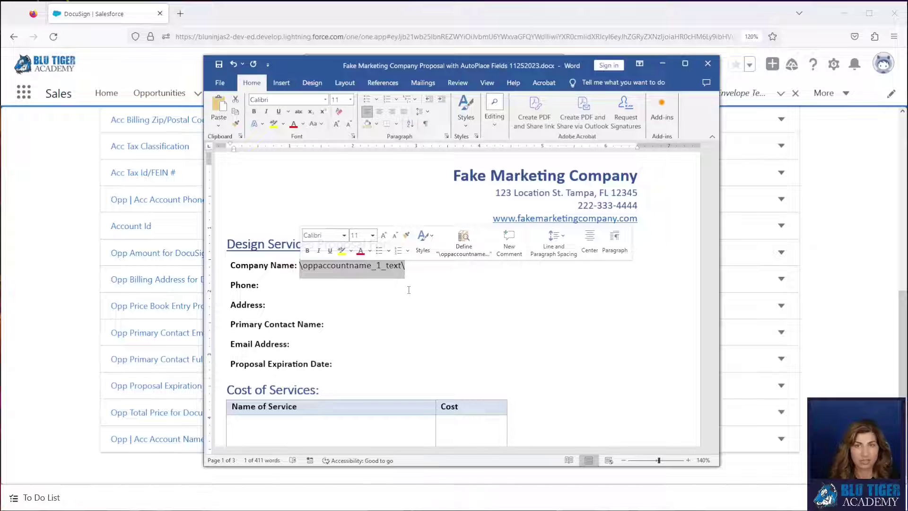
click(409, 290)
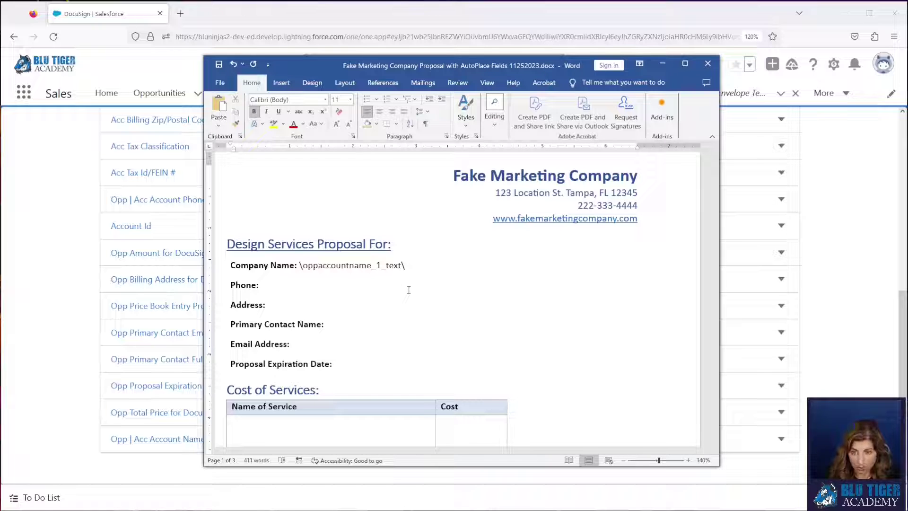
Trim the leading space from Opp | Acc Account Phone's anchor text \oppaccountphone_{r}_text\ and save it.
click(52, 328)
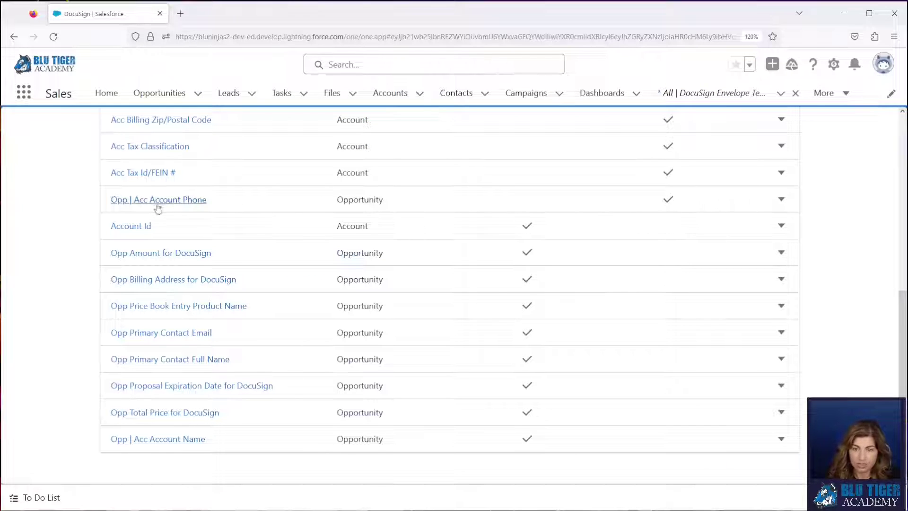
click(781, 201)
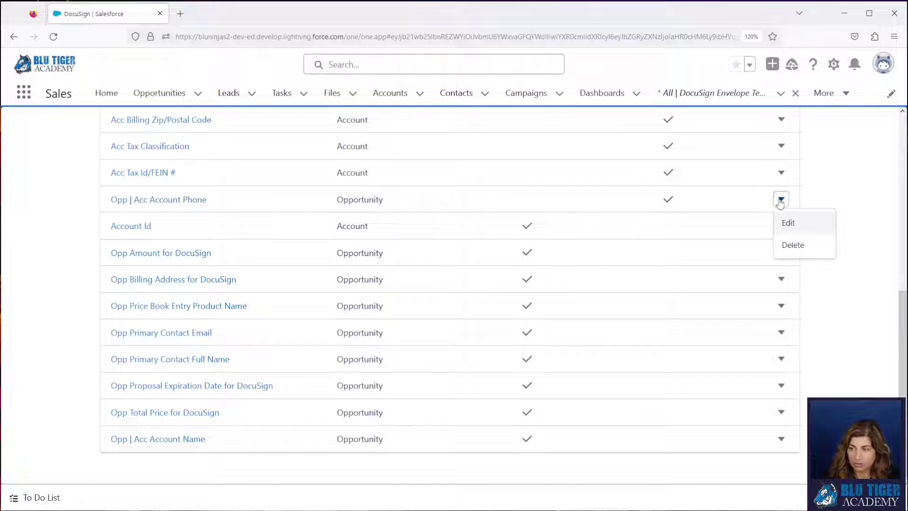
click(784, 227)
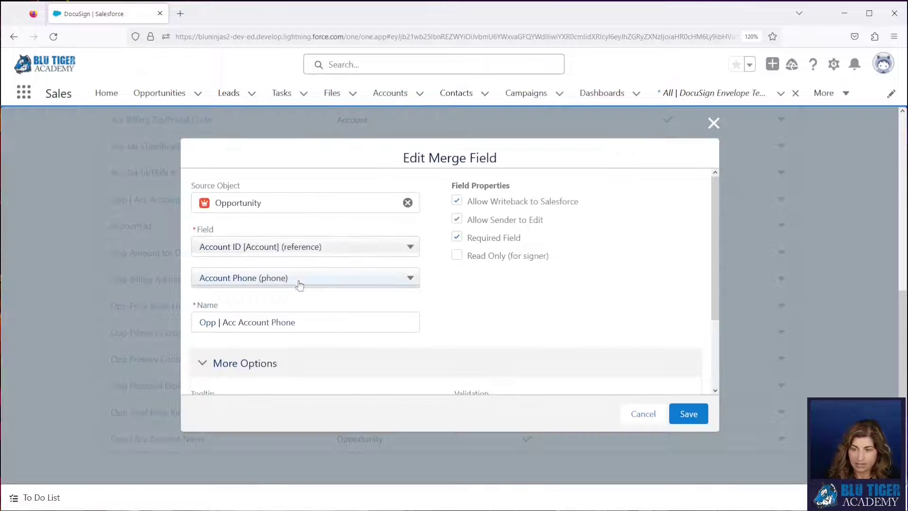
scroll(298, 284, down, 3)
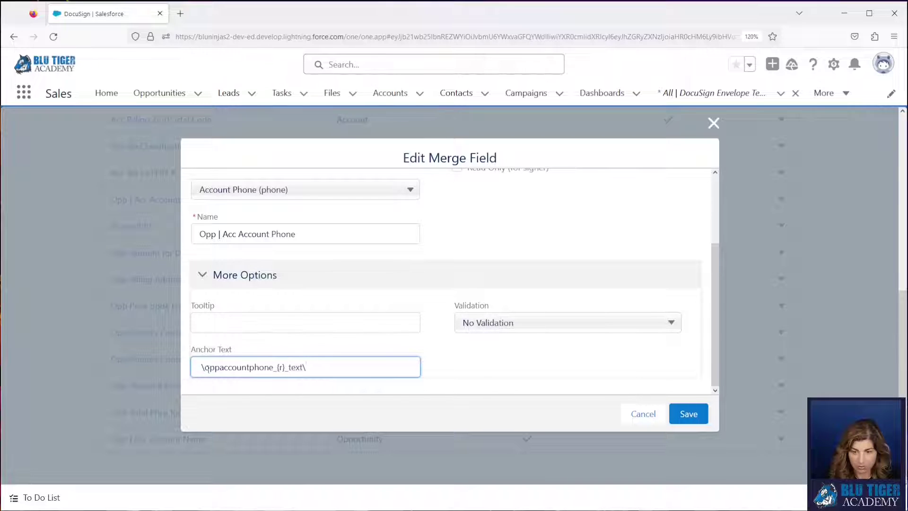
key(BackSpace)
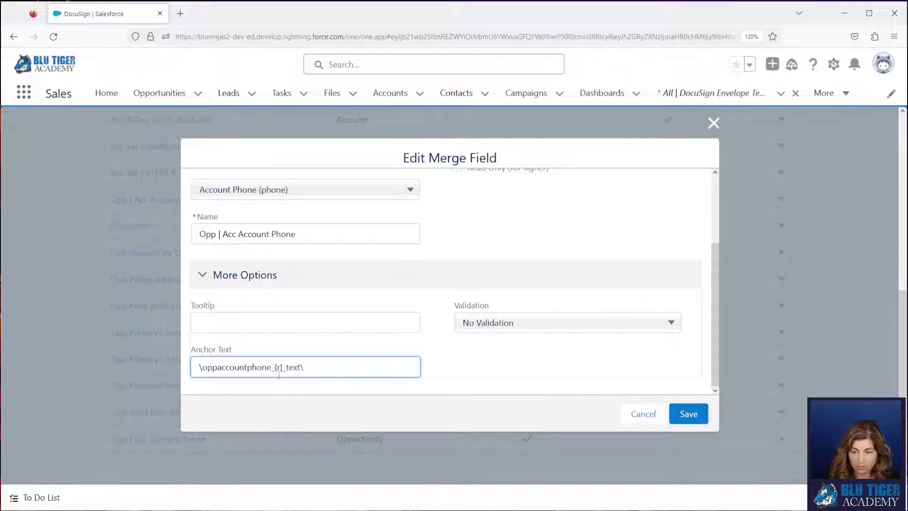
drag(311, 367, 162, 367)
key(ctrl+c)
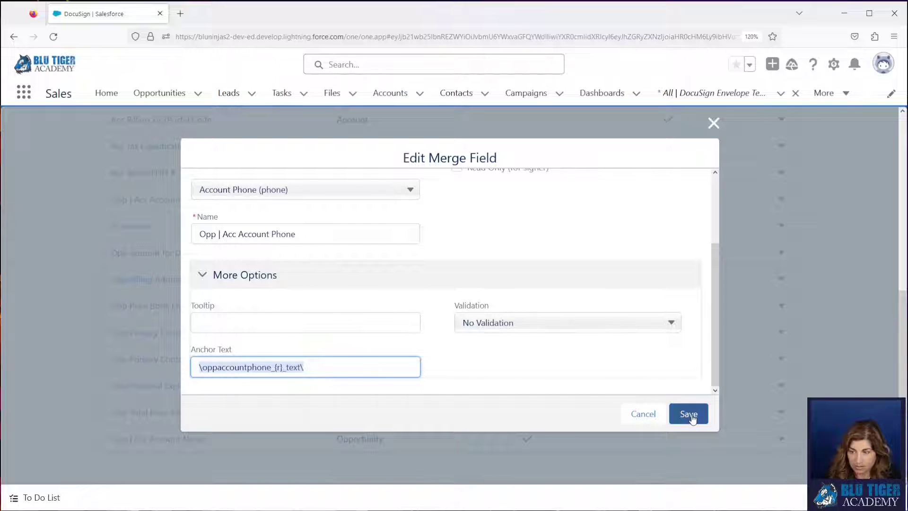
click(690, 414)
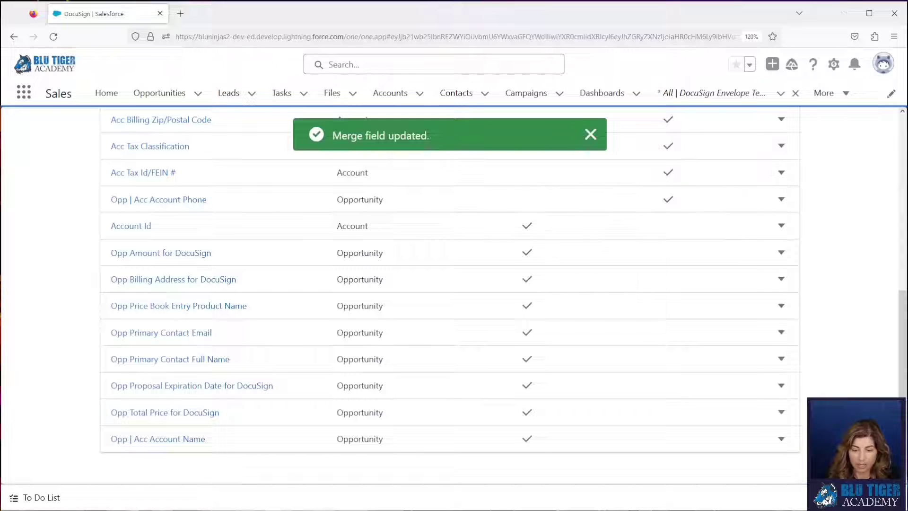
Type \oppaccountphone_1_text\ after Phone:, place the cursor in the Name of Service cell, and return to Salesforce.
key(alt+Tab)
click(319, 286)
key(ctrl+v)
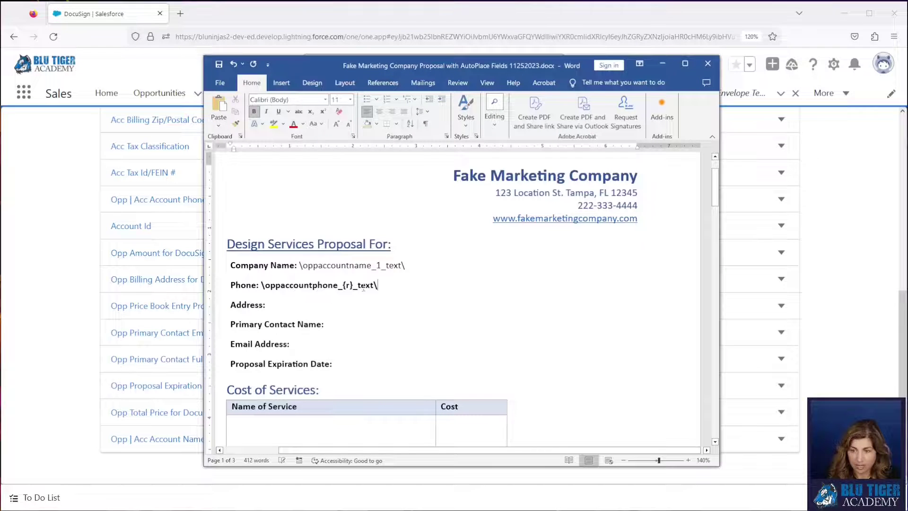
drag(382, 286, 265, 287)
click(357, 286)
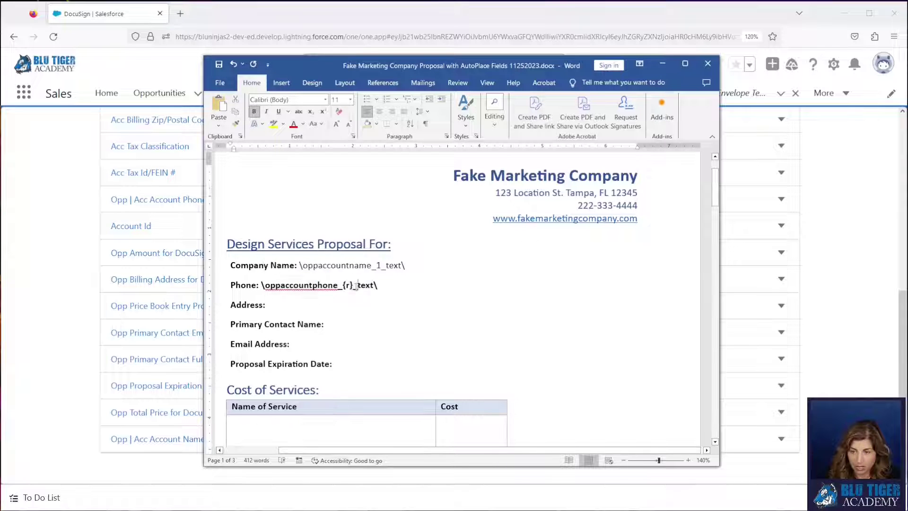
key(BackSpace)
key(BackSpace)
key(Delete)
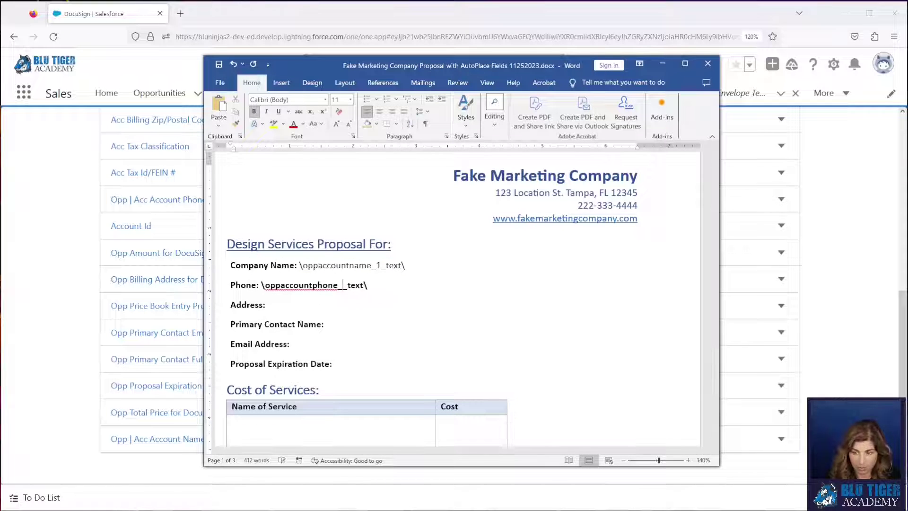
text(1)
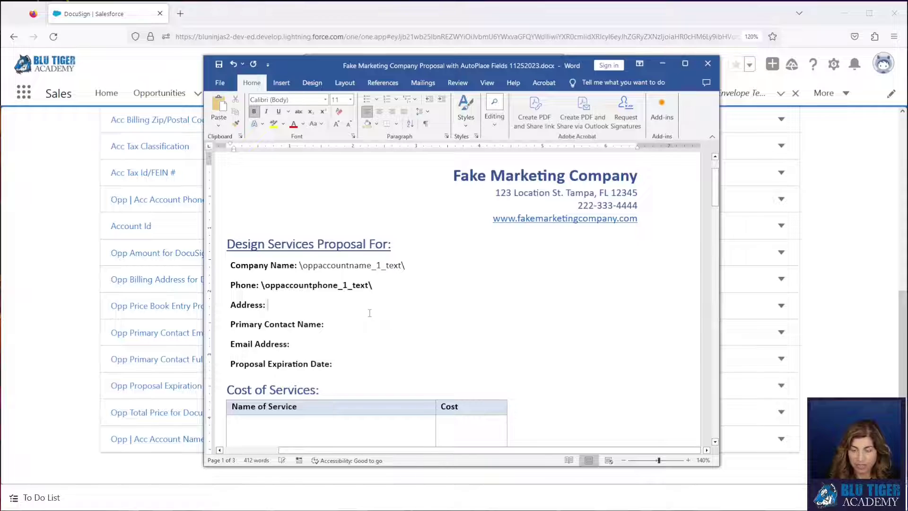
scroll(369, 313, down, 2)
click(306, 371)
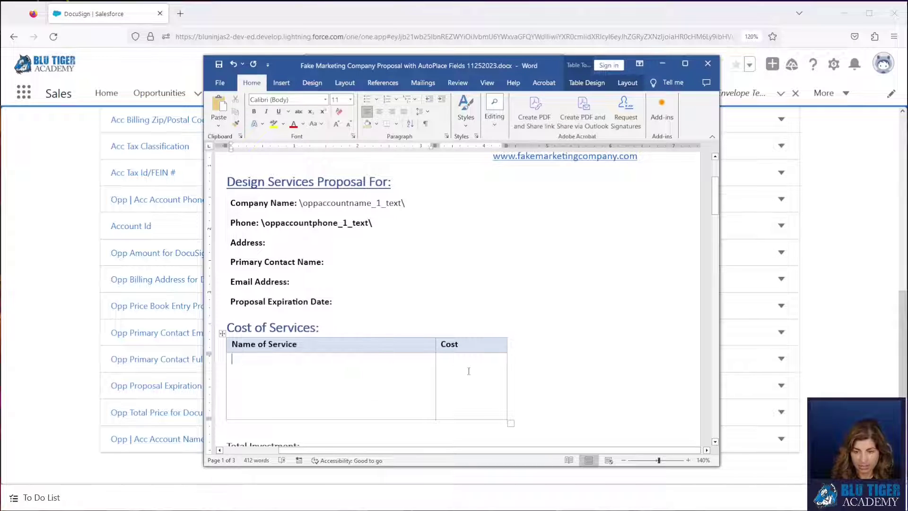
click(38, 361)
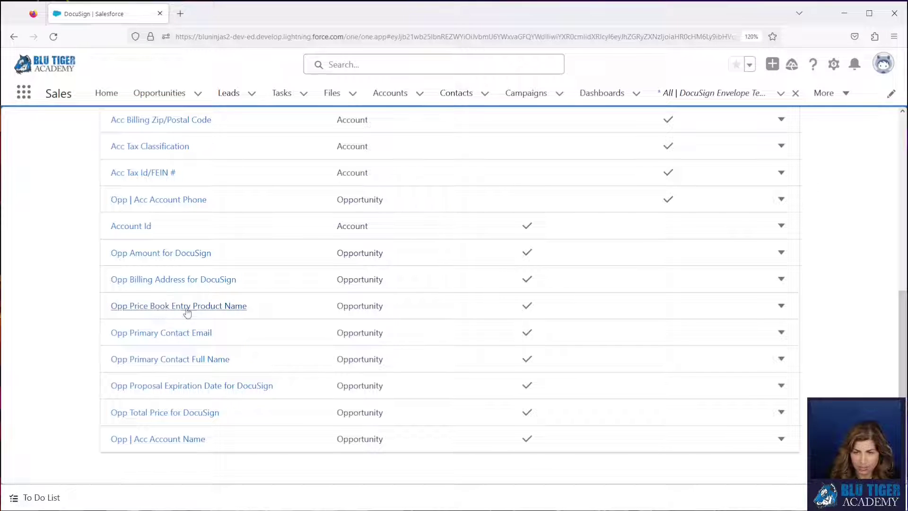
Paste \oppproductname{r,1-5}\ as the Opp Price Book Entry Product Name anchor text and save.
click(781, 305)
click(788, 330)
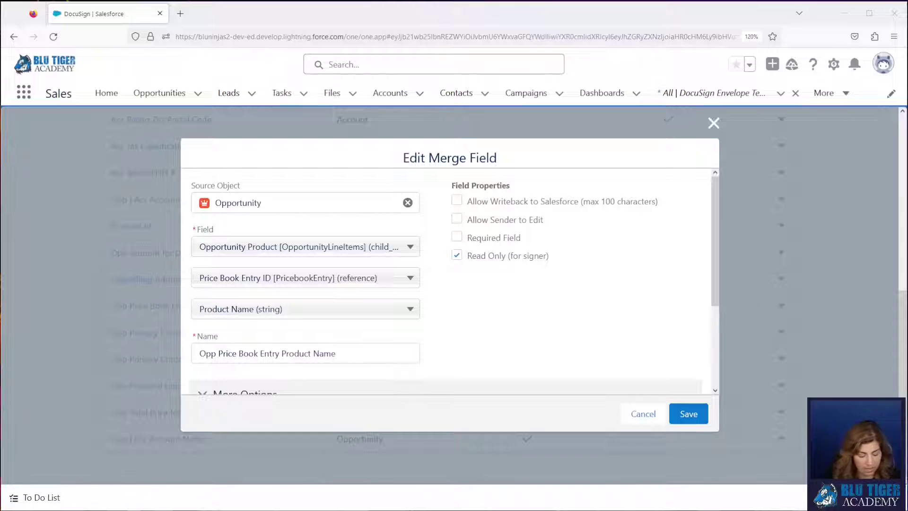
scroll(343, 326, down, 3)
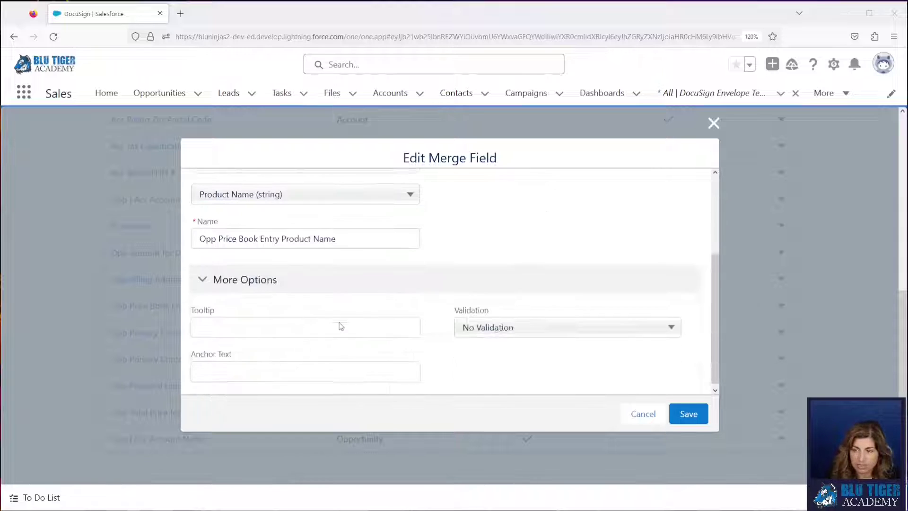
click(255, 366)
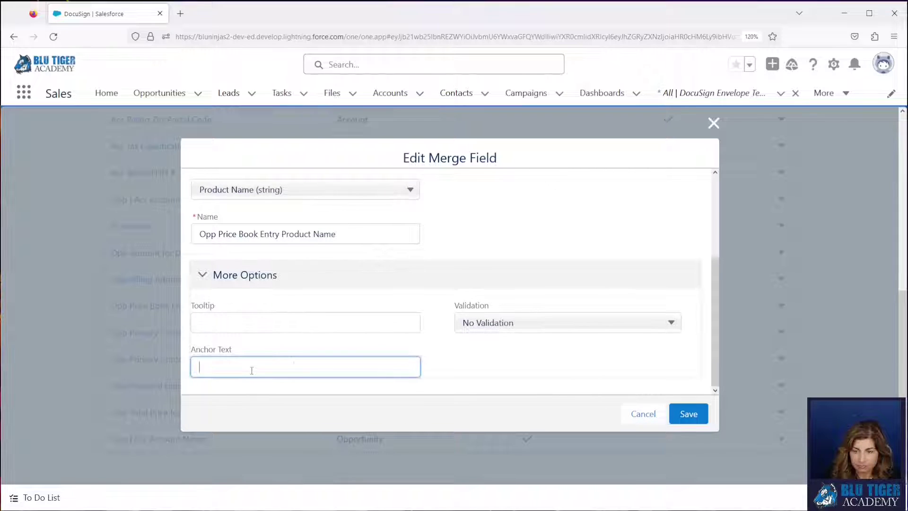
text(\oppproductname{r,1-5}\)
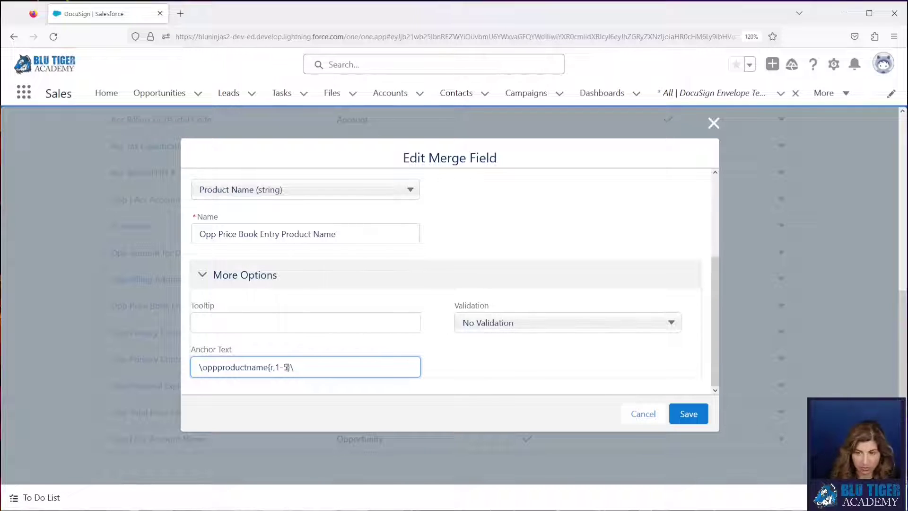
click(684, 413)
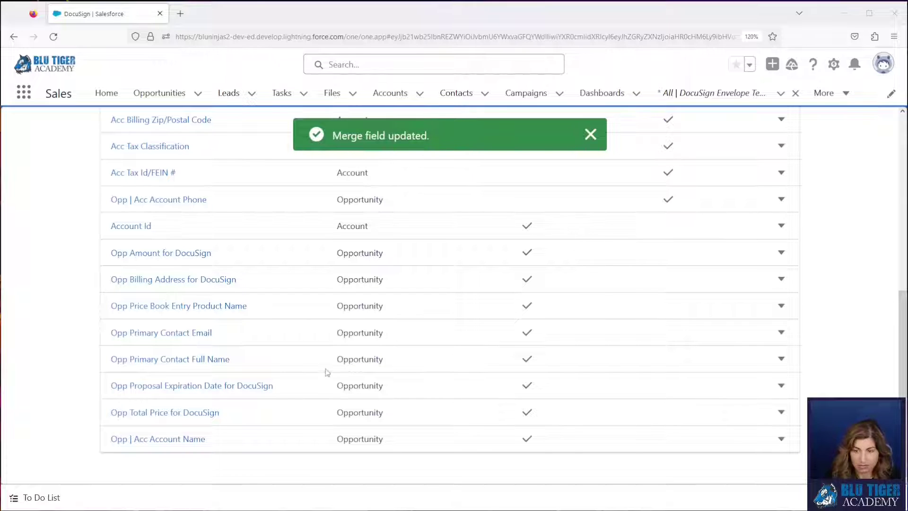
Enter the first product tag \oppproductname1_1\ in the Name of Service cell.
key(alt+Tab)
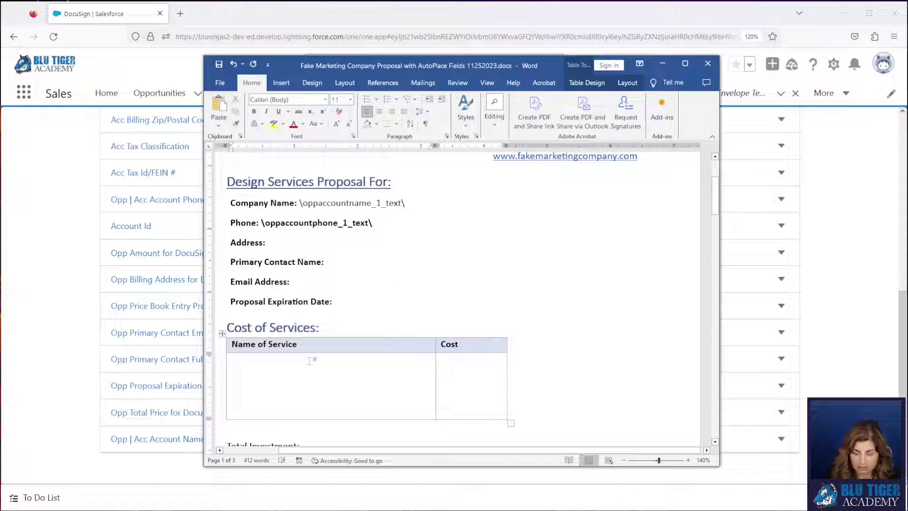
text(\oppproductname1_1\)
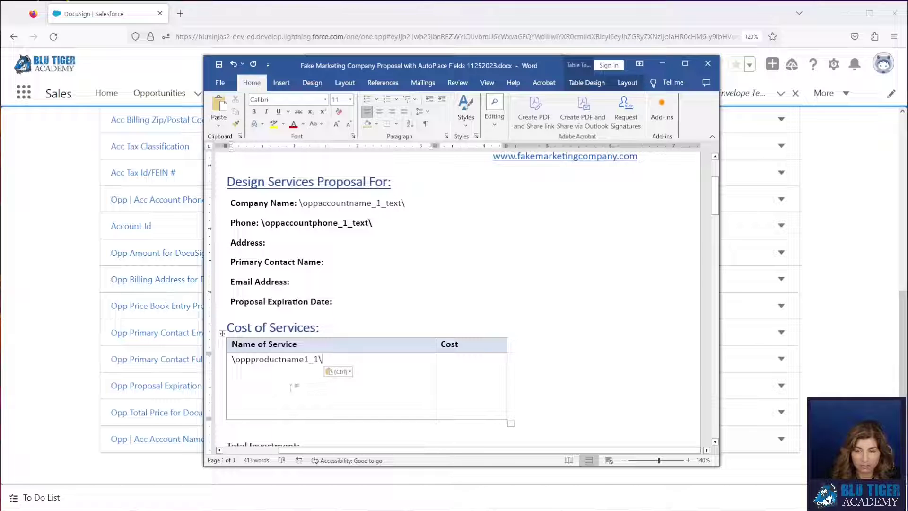
drag(303, 359, 319, 360)
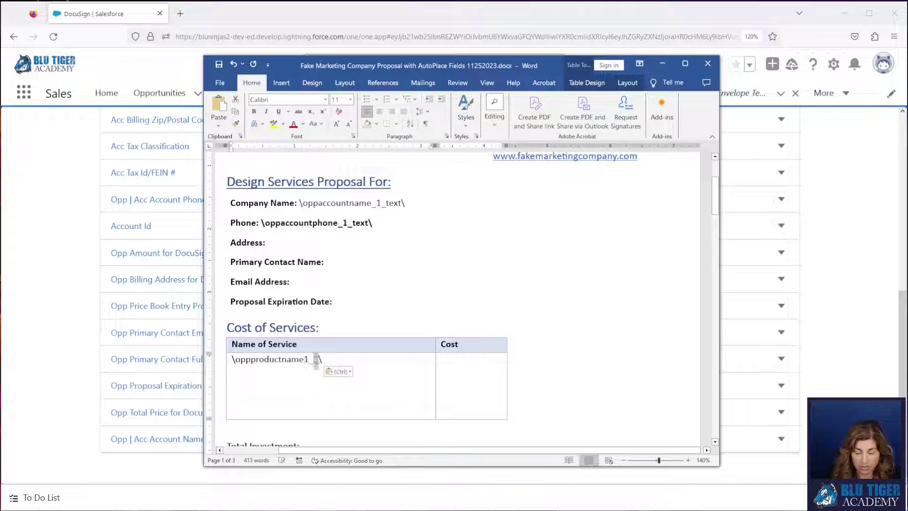
text(1)
click(335, 358)
Add \oppproductname1_2\ and \oppproductname1_3\ on the next two lines of the cell.
key(Return)
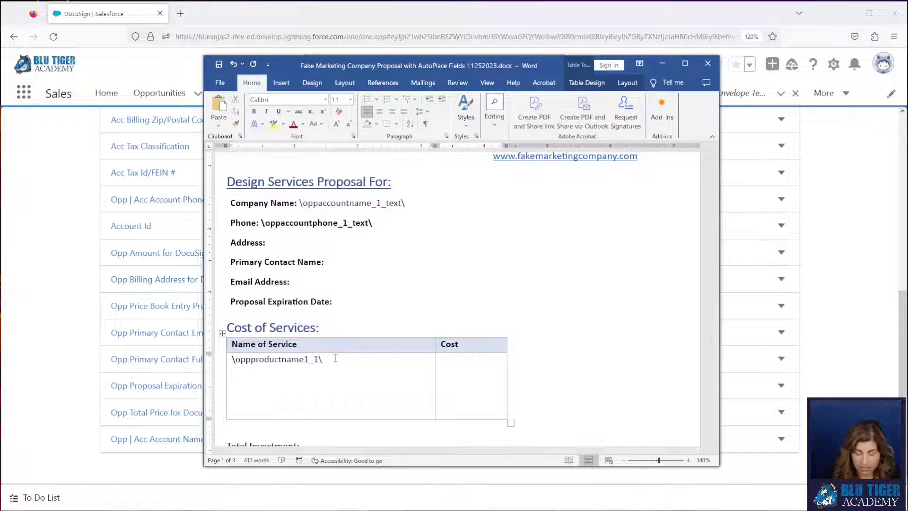
text(\oppproductname1_1\)
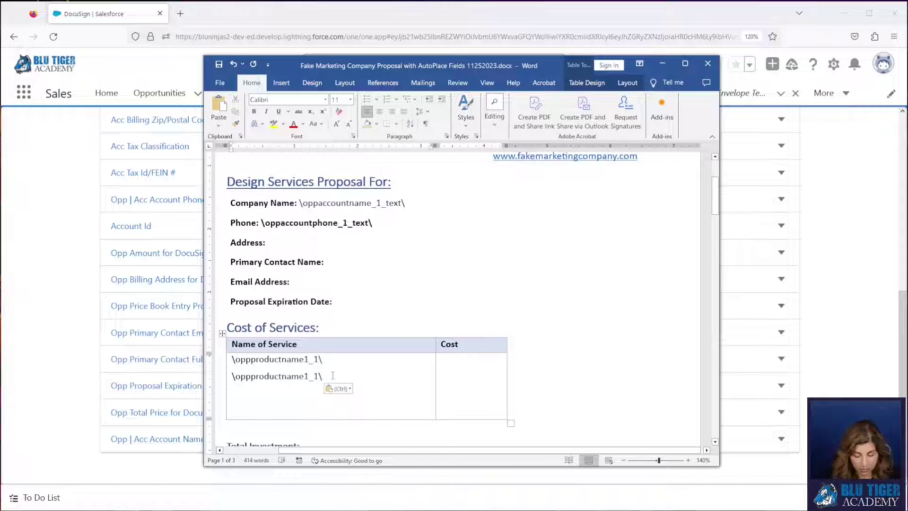
key(Left)
key(BackSpace)
text(2)
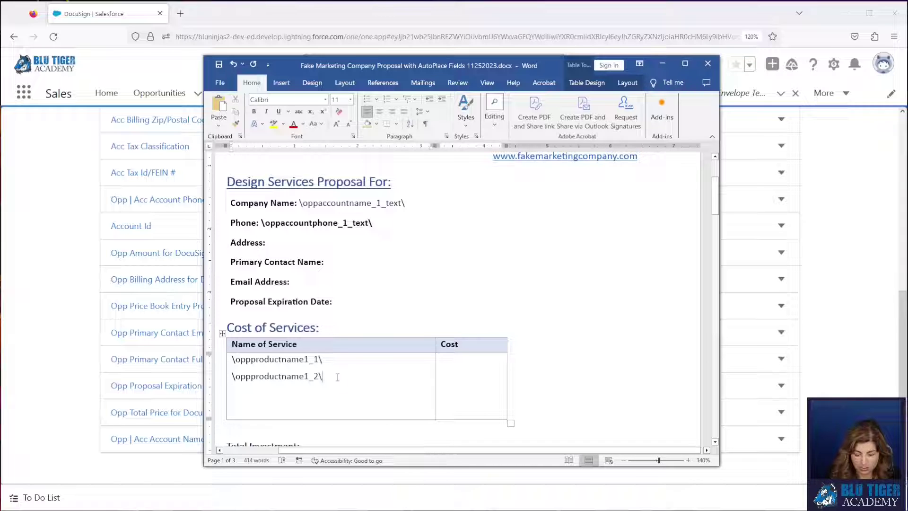
key(Return)
text(\oppproductname1_1\)
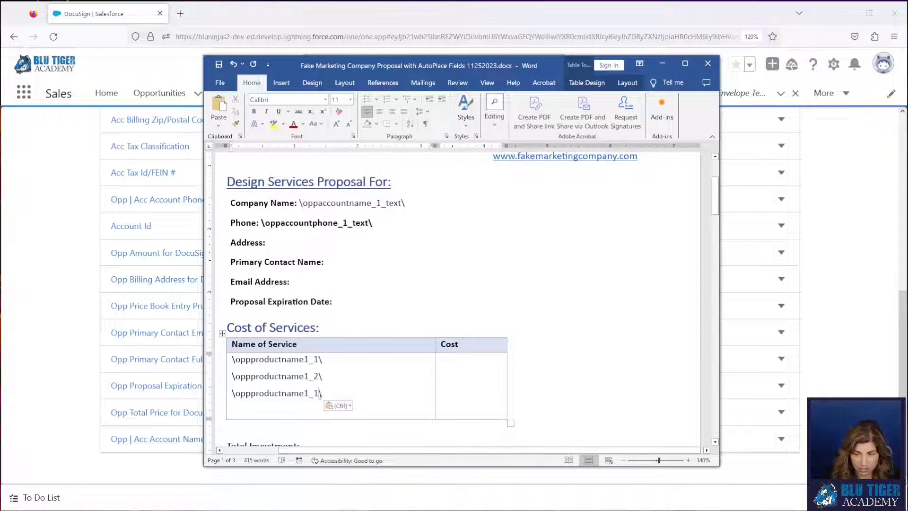
key(Left)
key(BackSpace)
text(3)
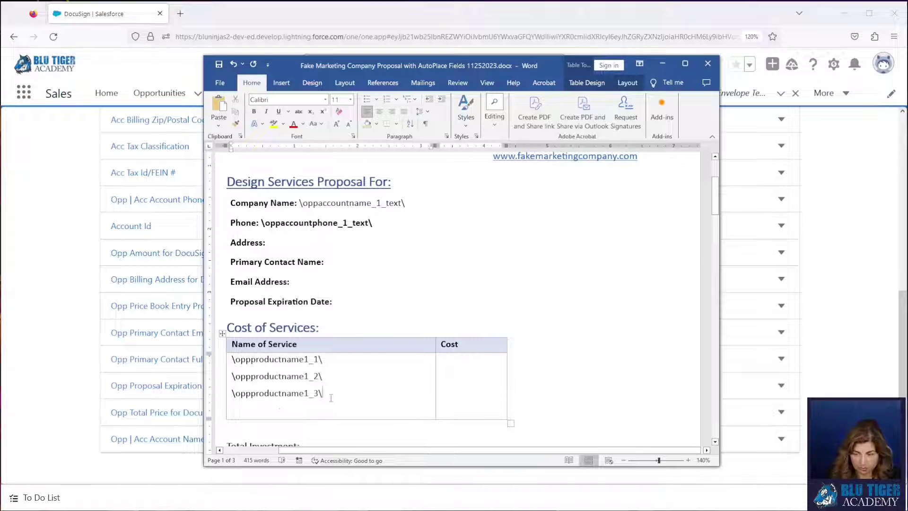
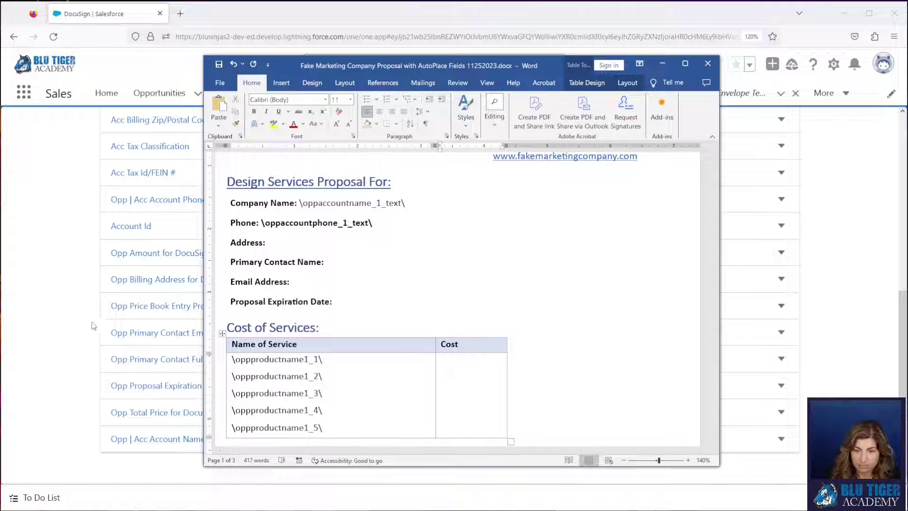
Bring the Salesforce DocuSign merge field list back to the front.
click(39, 319)
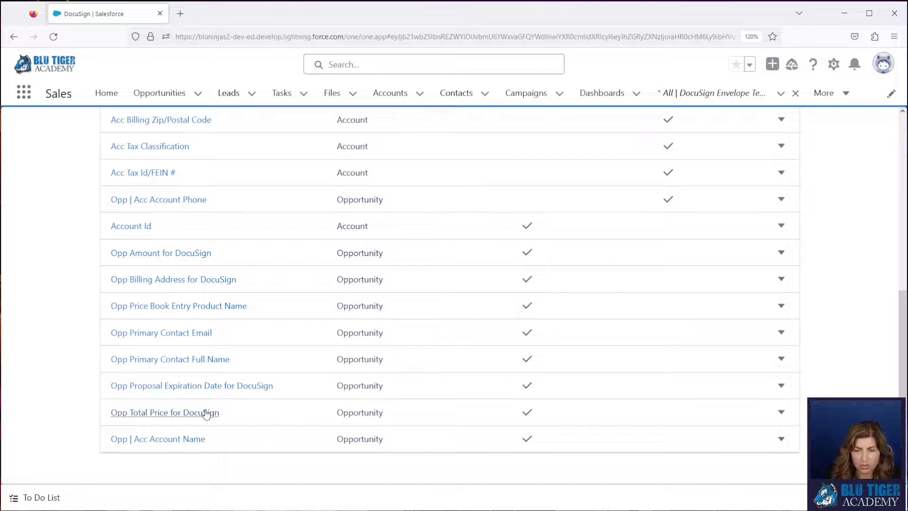
Change the Opp Total Price for DocuSign anchor text to \oppproductprice{r,1-5}\ and save.
click(782, 411)
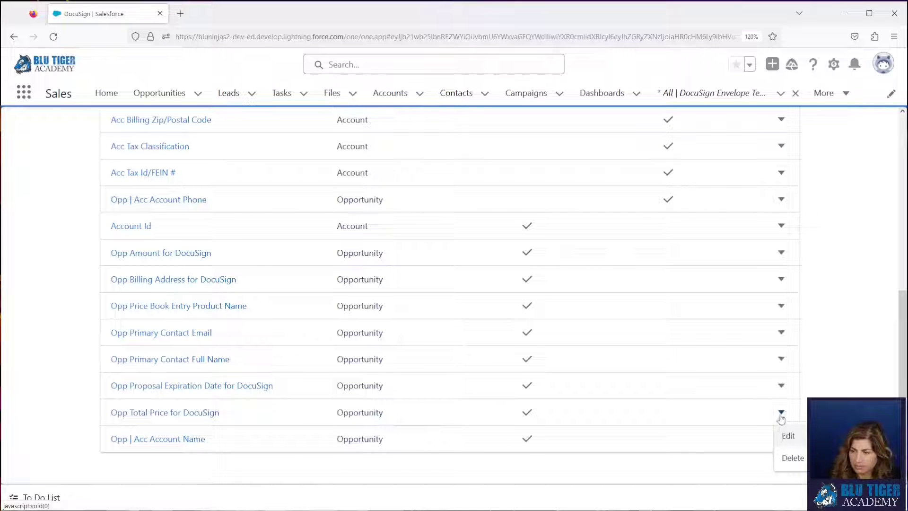
click(788, 436)
scroll(266, 298, down, 1)
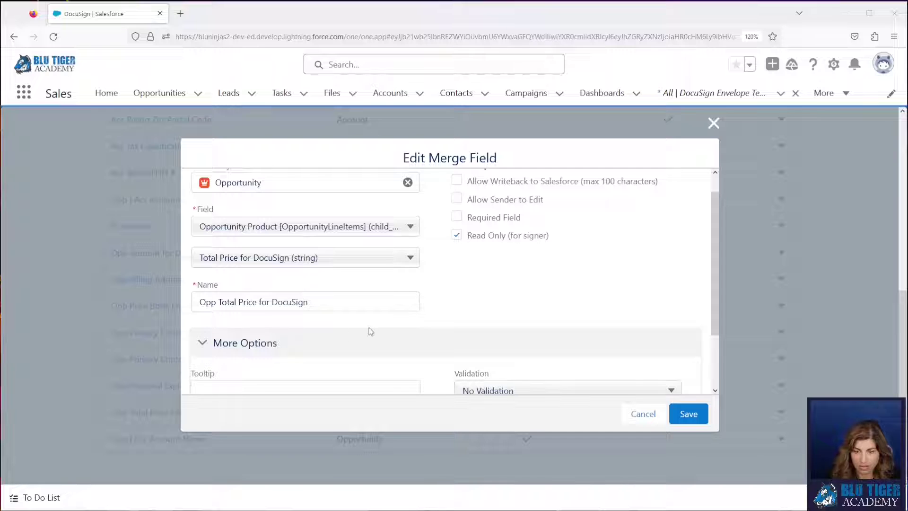
scroll(369, 331, down, 2)
click(306, 364)
text(\oppproductname{r,1-5}\)
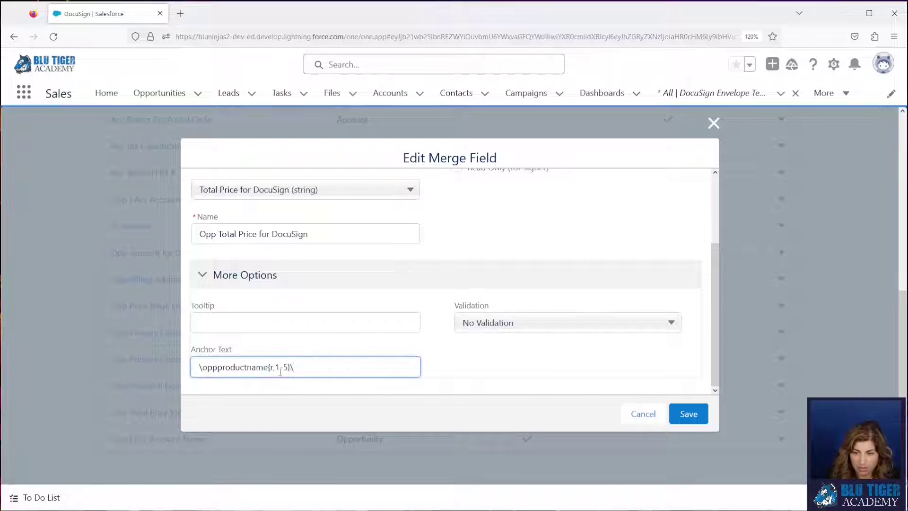
click(267, 369)
key(BackSpace)
key(BackSpace)
key(BackSpace)
key(BackSpace)
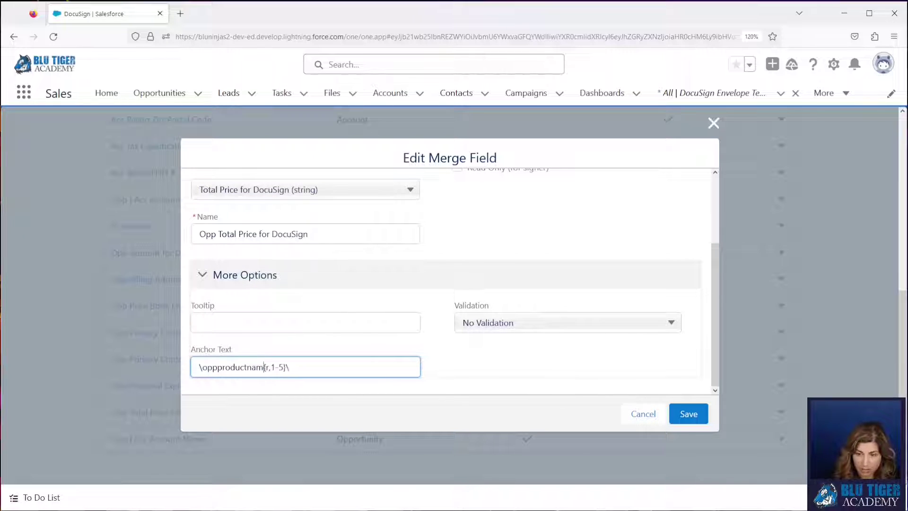
text(price)
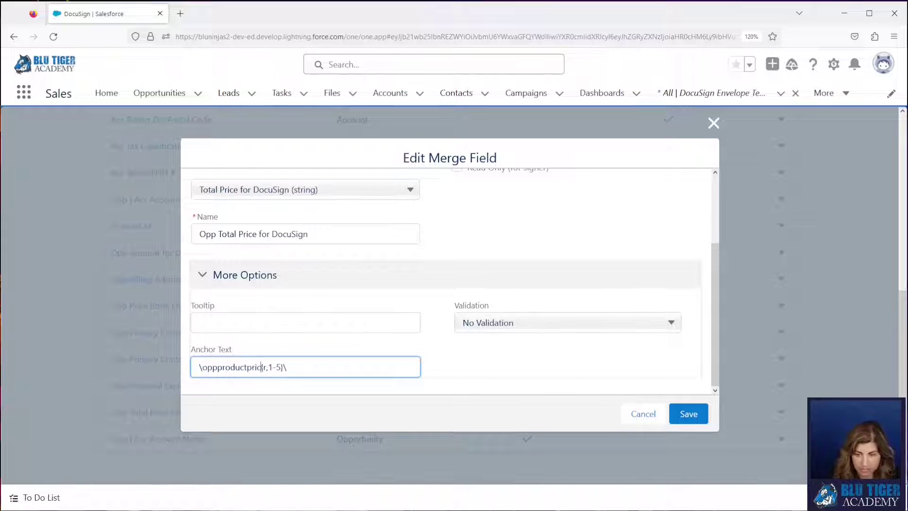
click(689, 414)
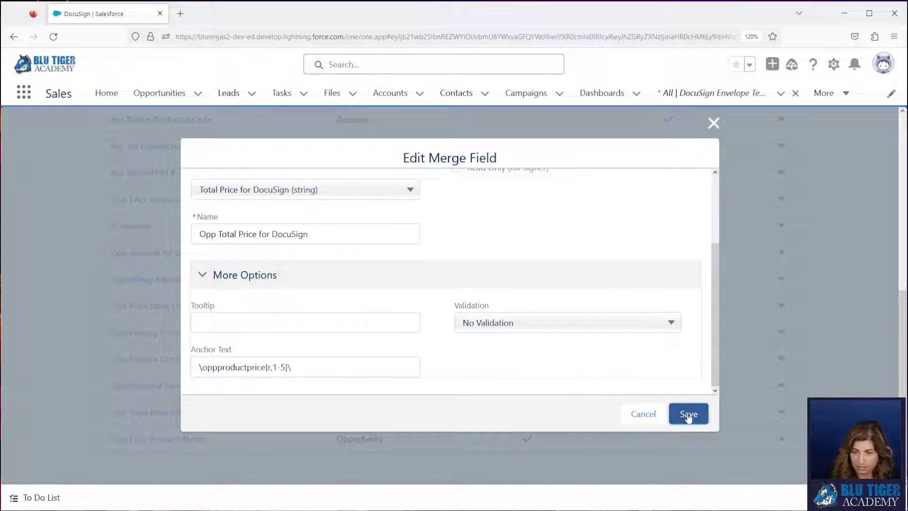
key(alt+Tab)
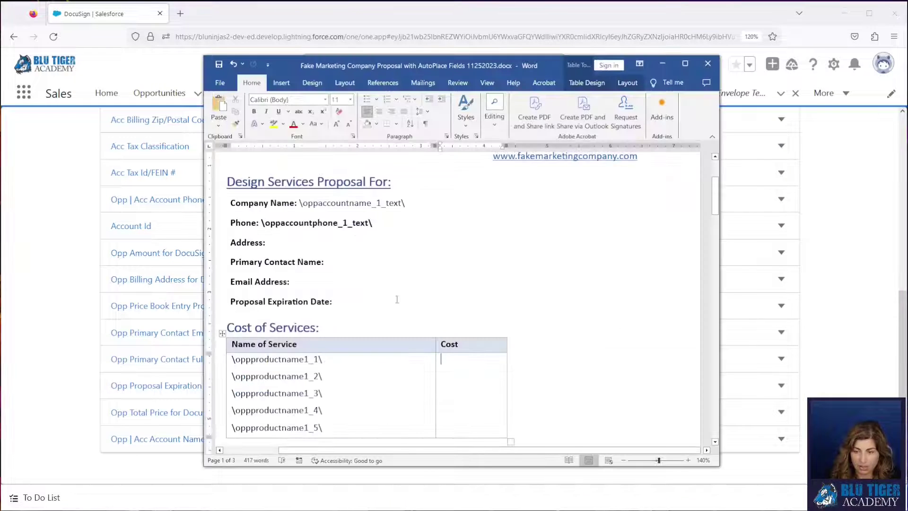
Put \oppproductprice1_1\ in the first Cost cell, adapted from the product-name anchor.
drag(327, 360, 233, 360)
key(ctrl+c)
click(471, 359)
key(ctrl+v)
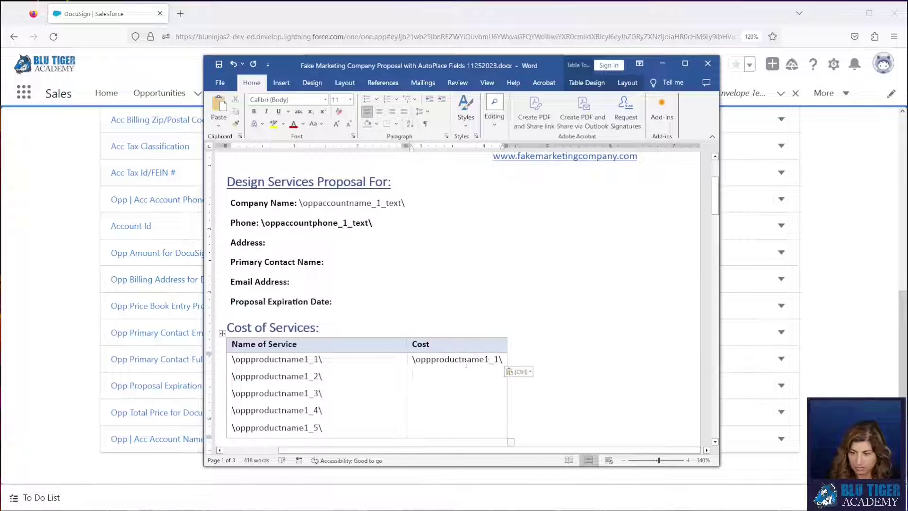
key(BackSpace)
key(BackSpace)
key(BackSpace)
key(BackSpace)
text(pric)
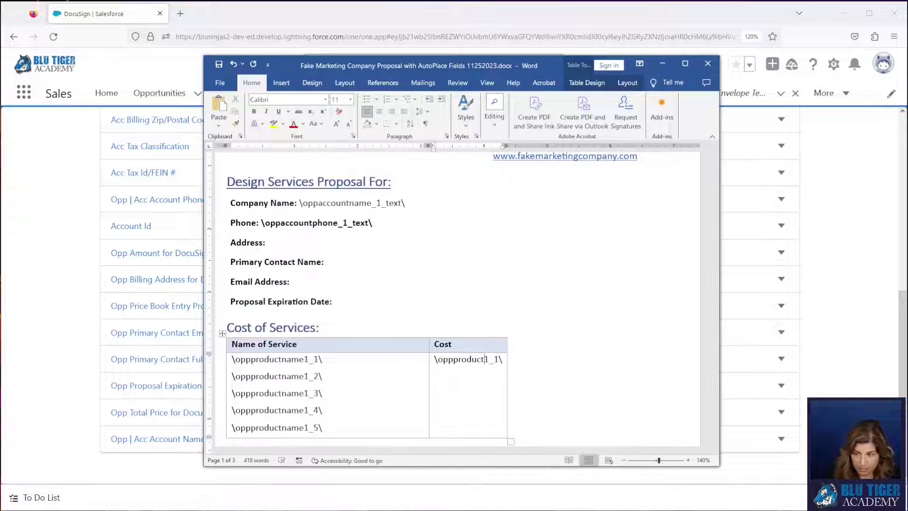
text(e)
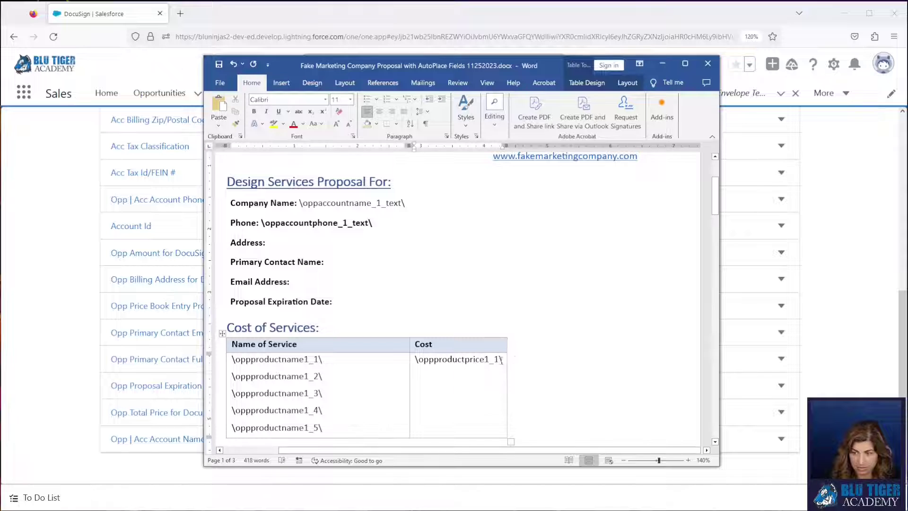
Copy the price anchor into Cost rows 2–5 and renumber the suffixes up to 5.
drag(506, 360, 416, 361)
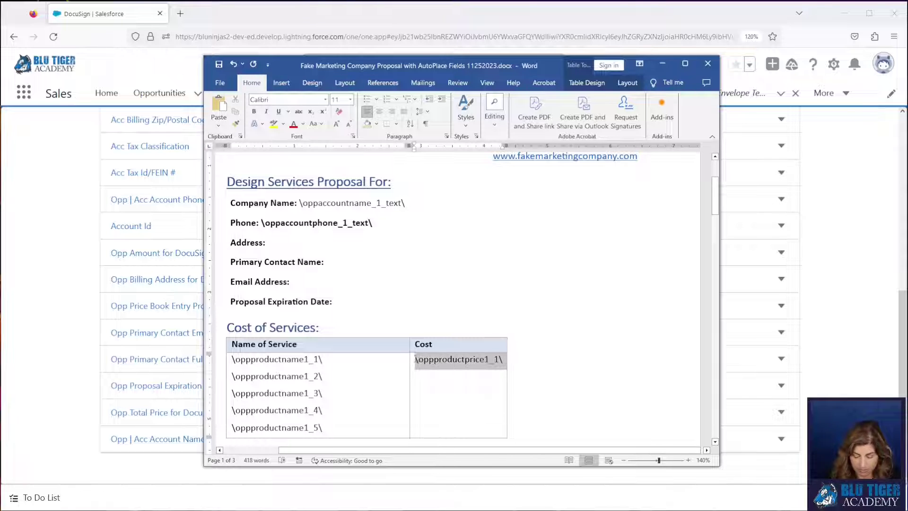
key(ctrl+c)
click(420, 376)
key(ctrl+v)
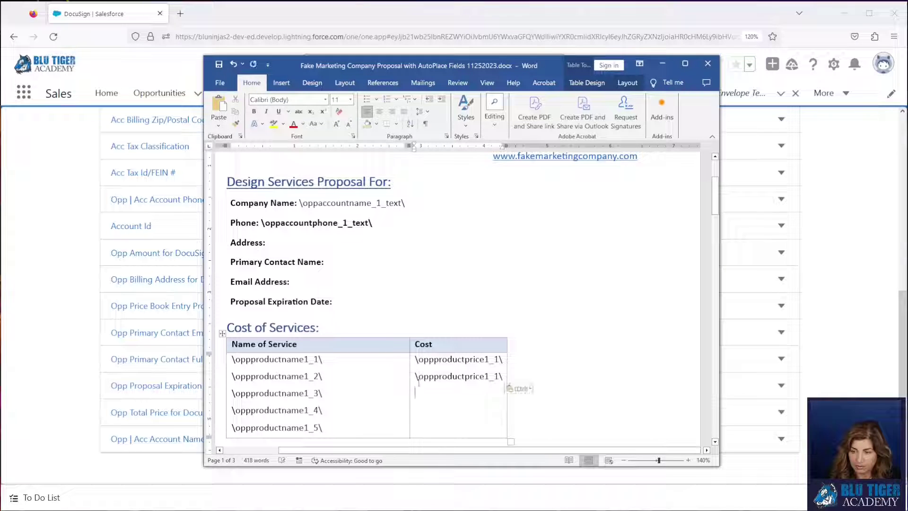
key(Down)
key(ctrl+v)
key(Down)
key(ctrl+v)
key(Down)
key(ctrl+v)
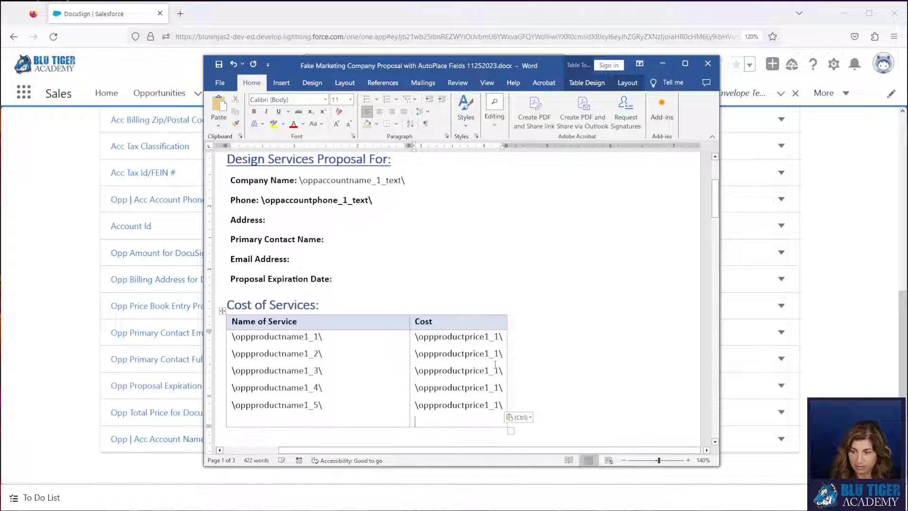
drag(500, 354, 496, 370)
text(23)
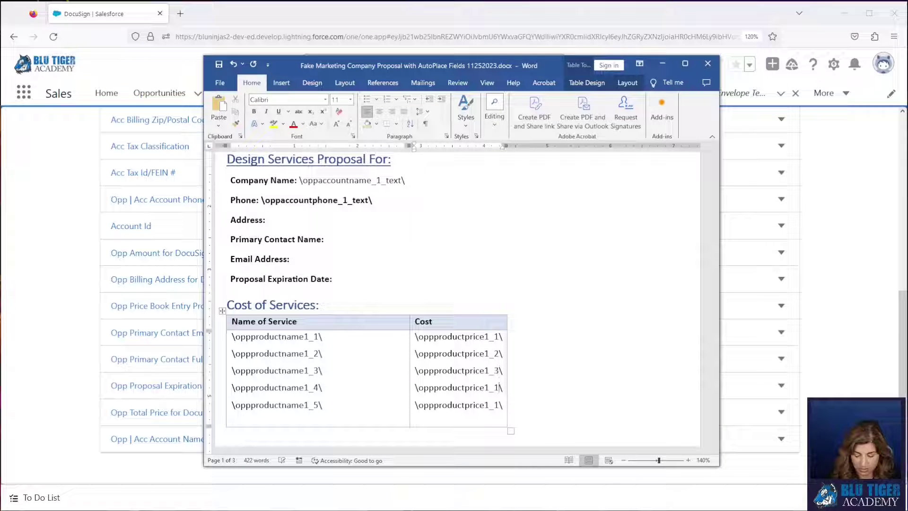
drag(500, 405, 495, 405)
text(5)
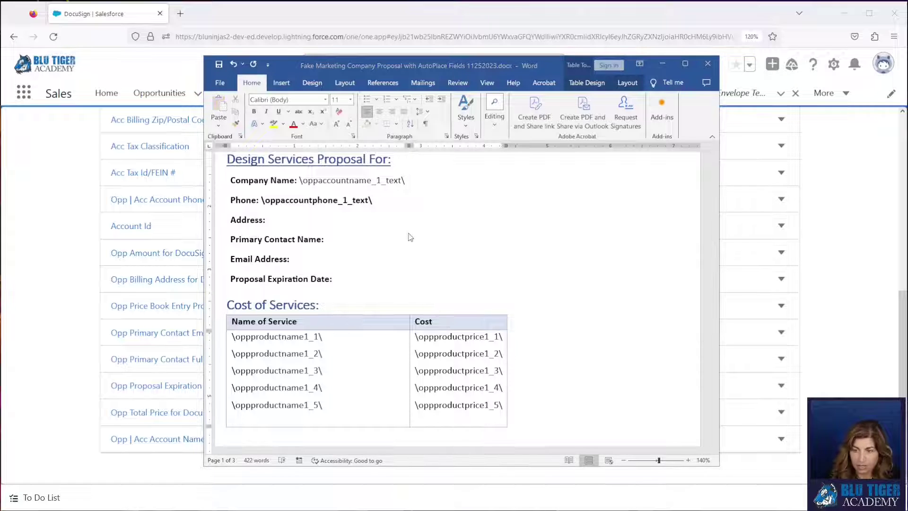
Locate the Preferred Project Start Date line, then return to the Salesforce merge field list.
scroll(406, 259, down, 4)
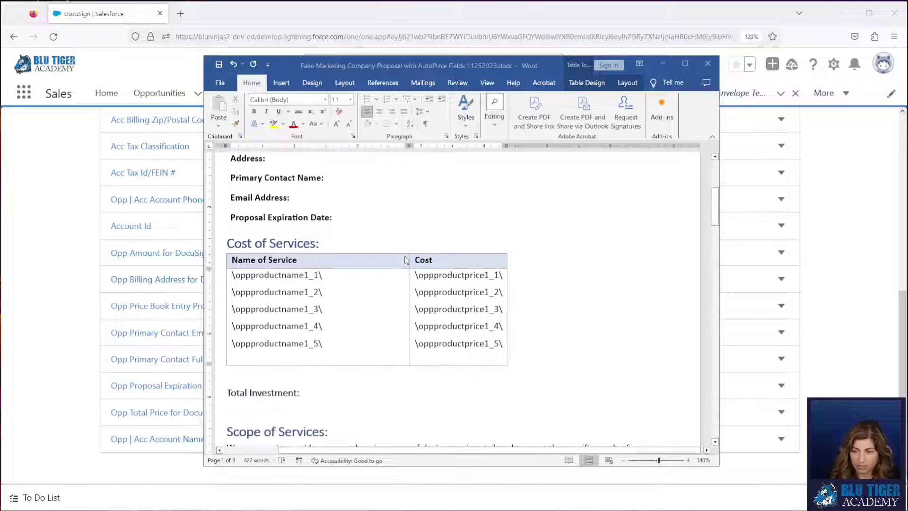
scroll(406, 259, down, 15)
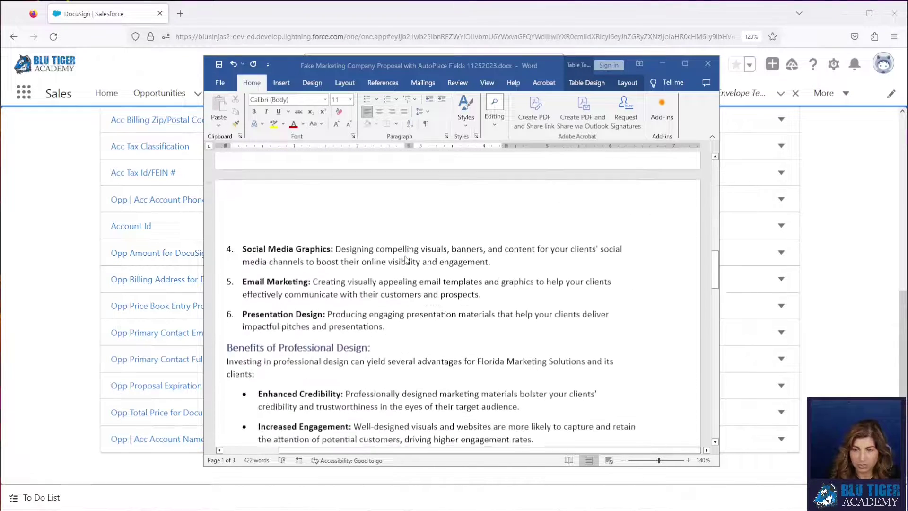
scroll(406, 260, down, 3)
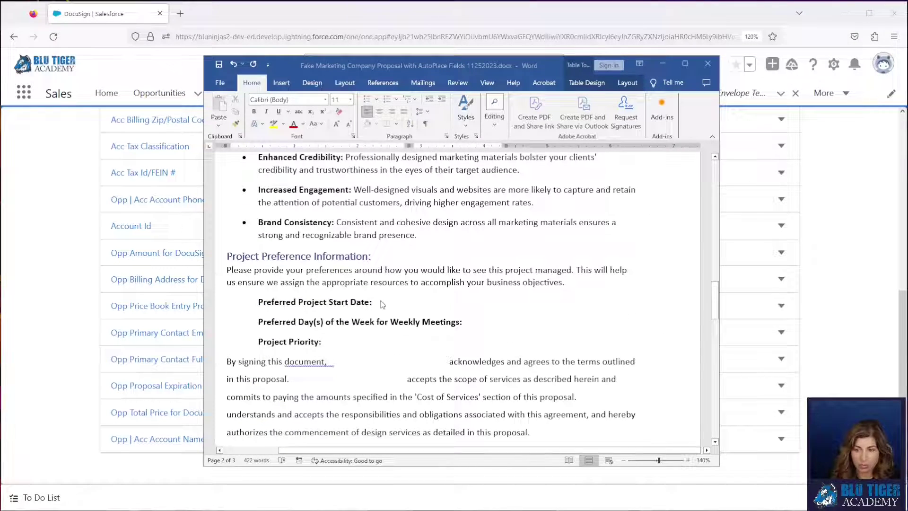
click(383, 302)
click(386, 301)
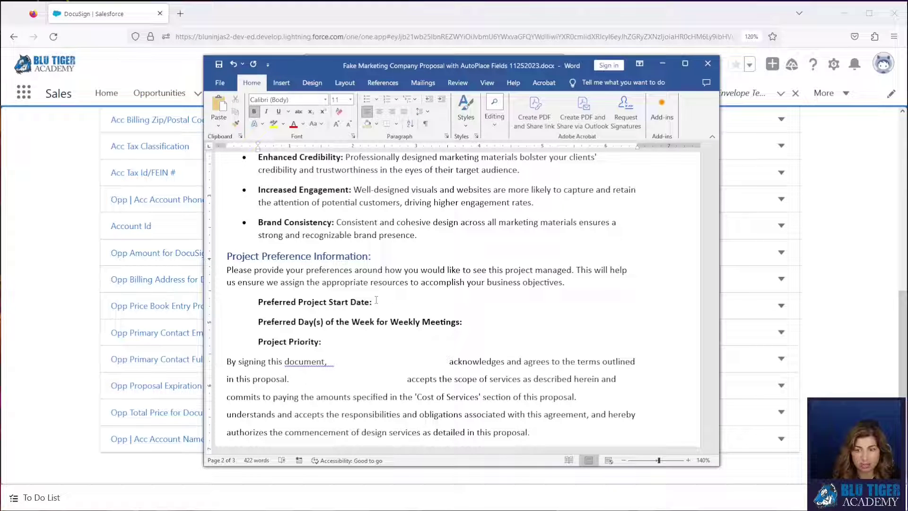
click(378, 300)
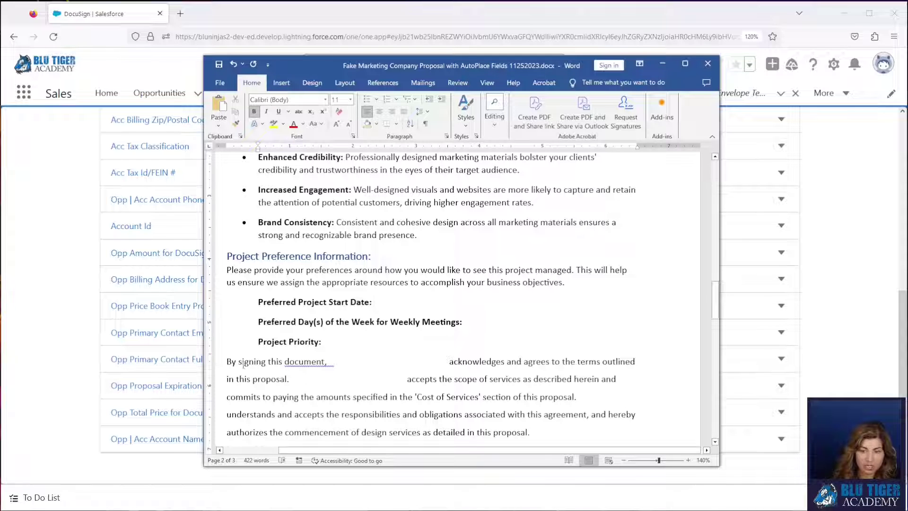
click(63, 362)
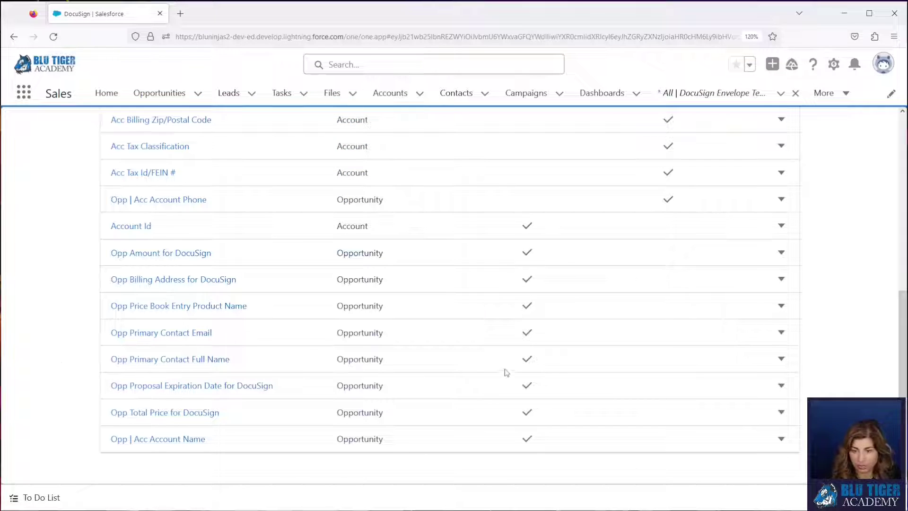
Start a new merge field sourced from Opportunity's Preferred Project Start Date.
scroll(742, 282, up, 6)
click(754, 249)
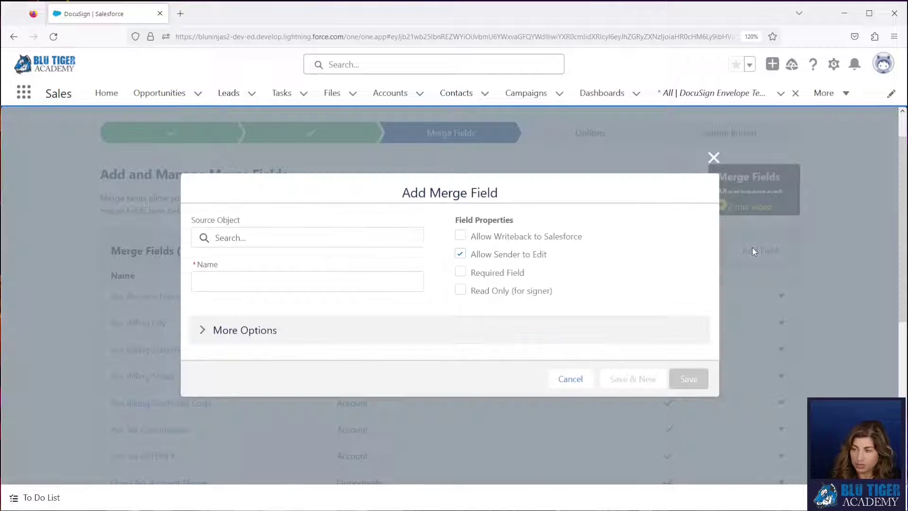
click(233, 218)
text(opportunity)
click(259, 268)
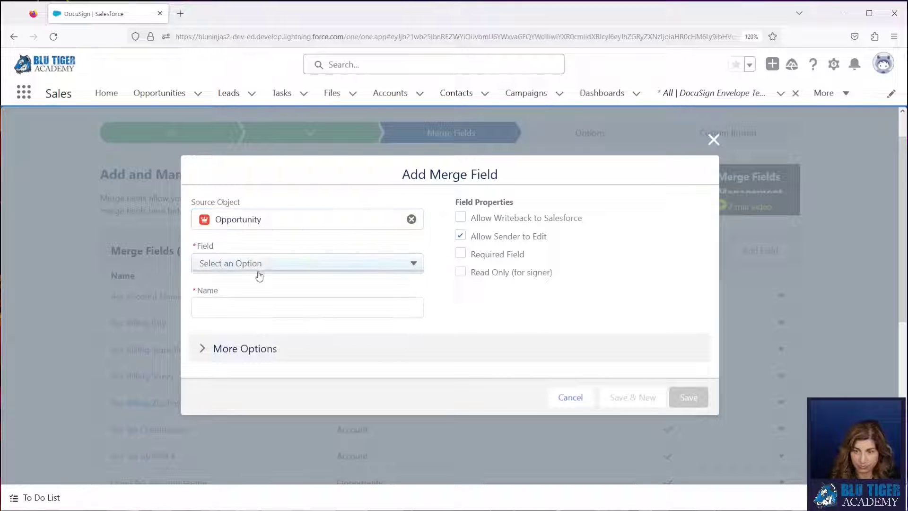
click(250, 266)
scroll(271, 318, down, 10)
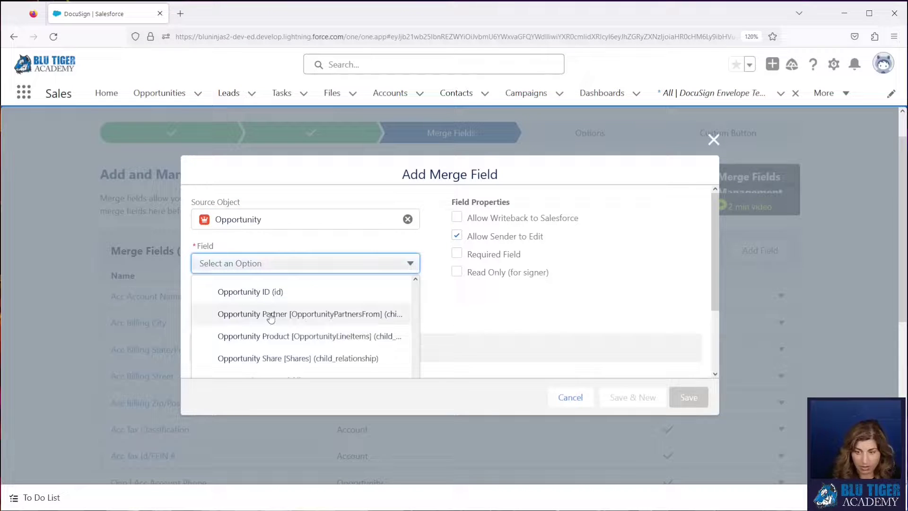
scroll(271, 318, down, 5)
scroll(265, 322, up, 3)
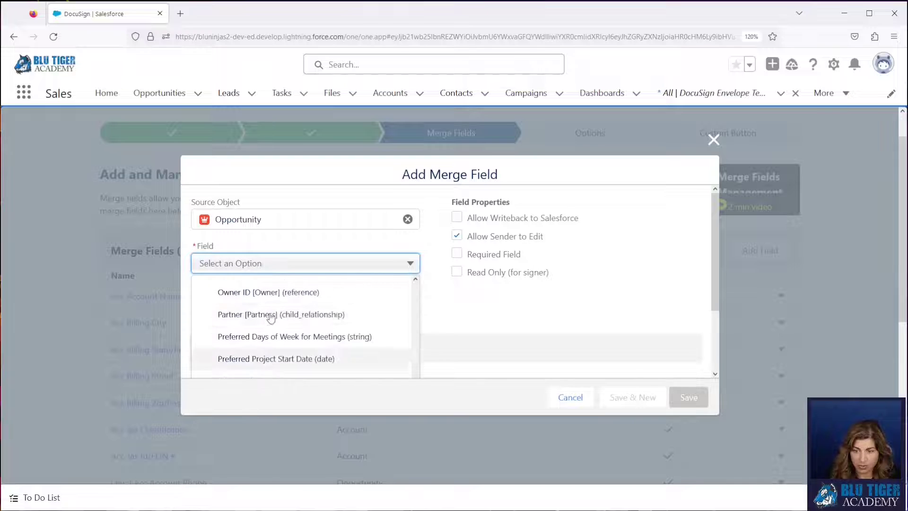
click(273, 366)
scroll(300, 326, down, 2)
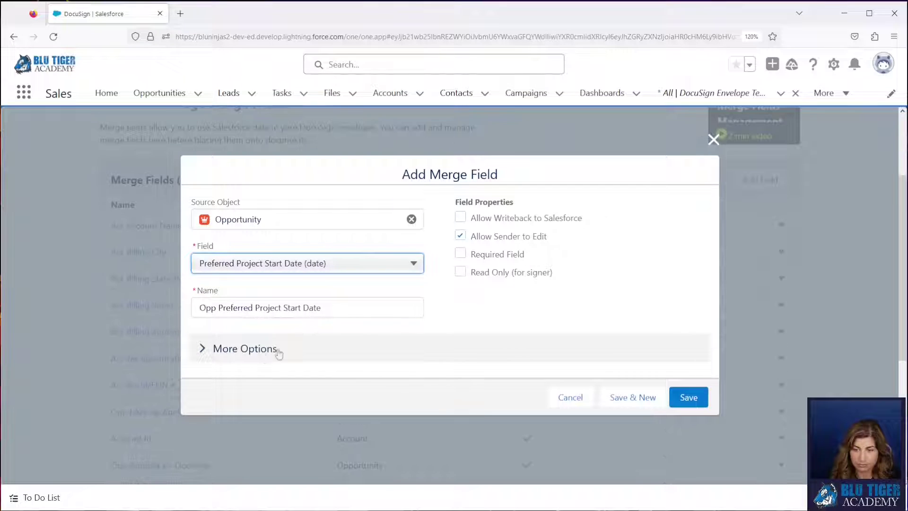
click(275, 349)
Make it writeback and required with anchor text \oppprojectdate_{r}_text\, then Save & New.
click(457, 201)
drag(579, 204, 466, 209)
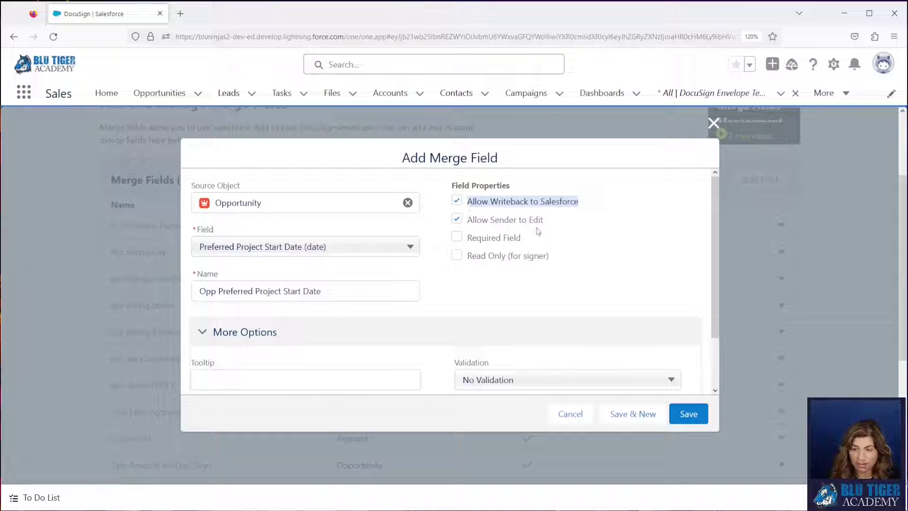
click(459, 238)
click(459, 238)
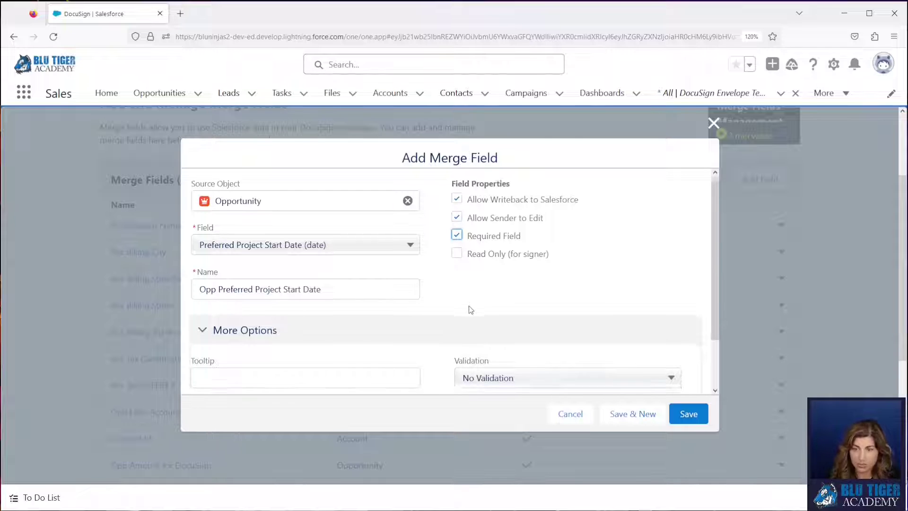
scroll(469, 310, down, 2)
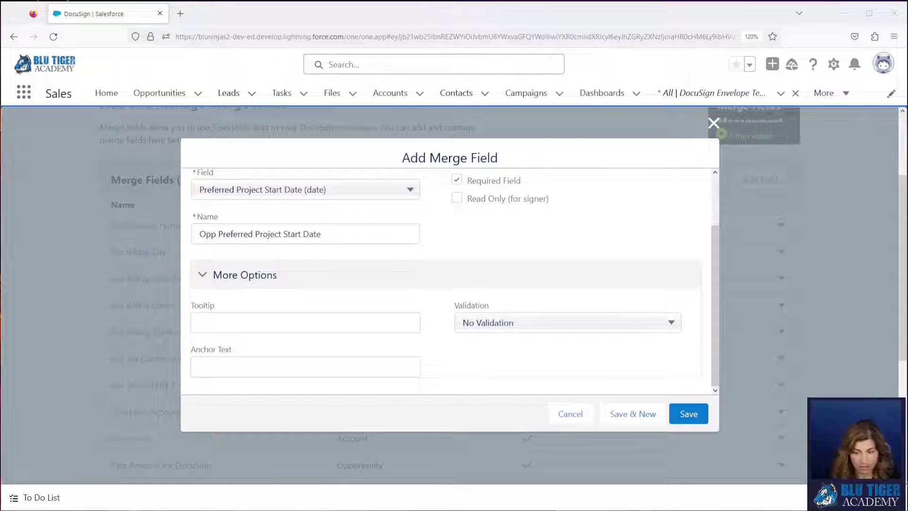
click(240, 367)
key(ctrl+v)
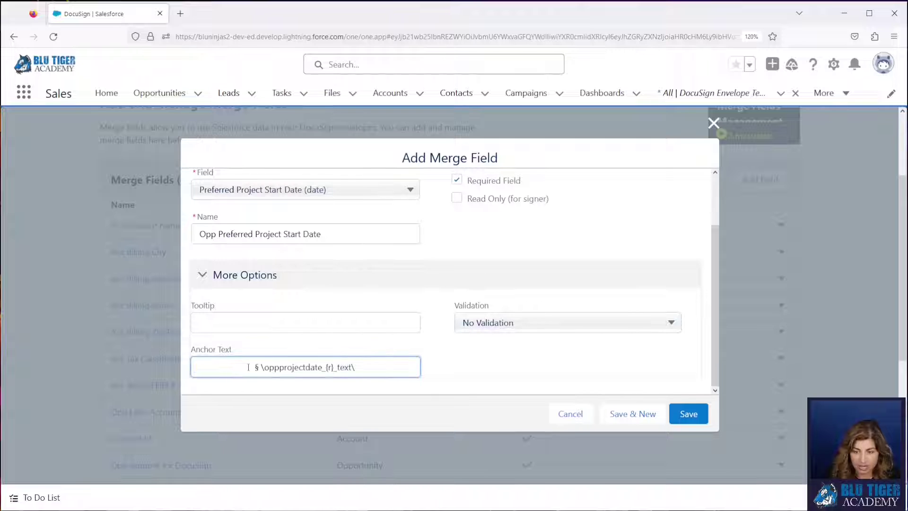
key(BackSpace)
key(BackSpace)
key(BackSpace)
key(BackSpace)
key(BackSpace)
key(BackSpace)
key(BackSpace)
key(BackSpace)
key(BackSpace)
key(BackSpace)
key(BackSpace)
key(BackSpace)
key(BackSpace)
key(BackSpace)
key(BackSpace)
key(BackSpace)
key(BackSpace)
key(BackSpace)
key(BackSpace)
key(BackSpace)
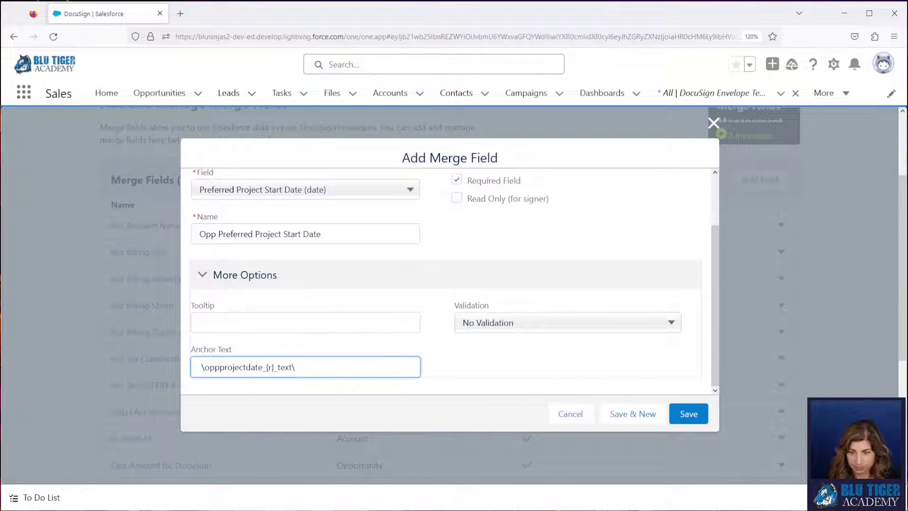
key(BackSpace)
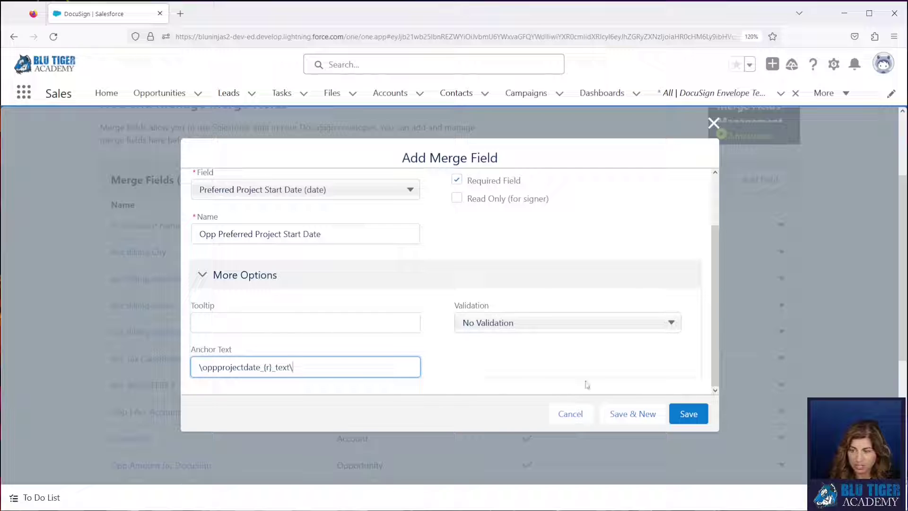
click(628, 415)
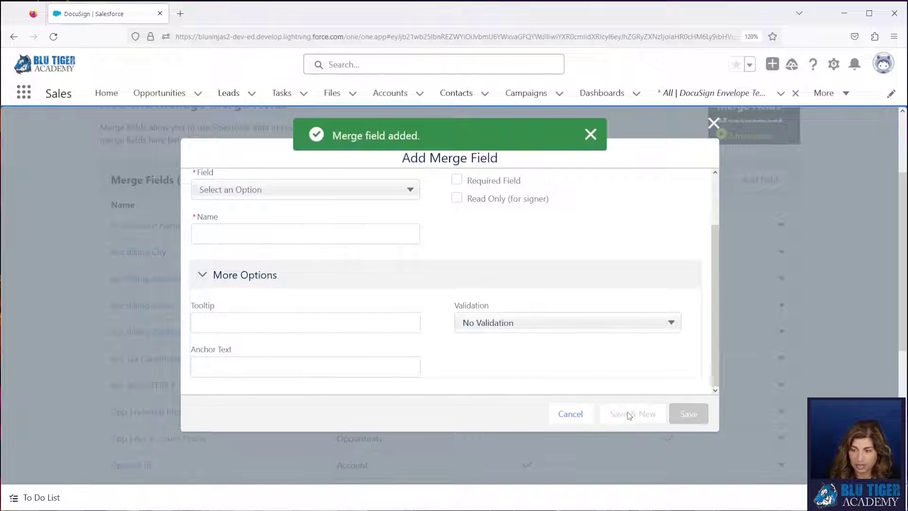
Save Preferred Days of Week for Meetings as required, writeback, anchored \oppdayofweek_{r}_text\.
scroll(435, 241, up, 2)
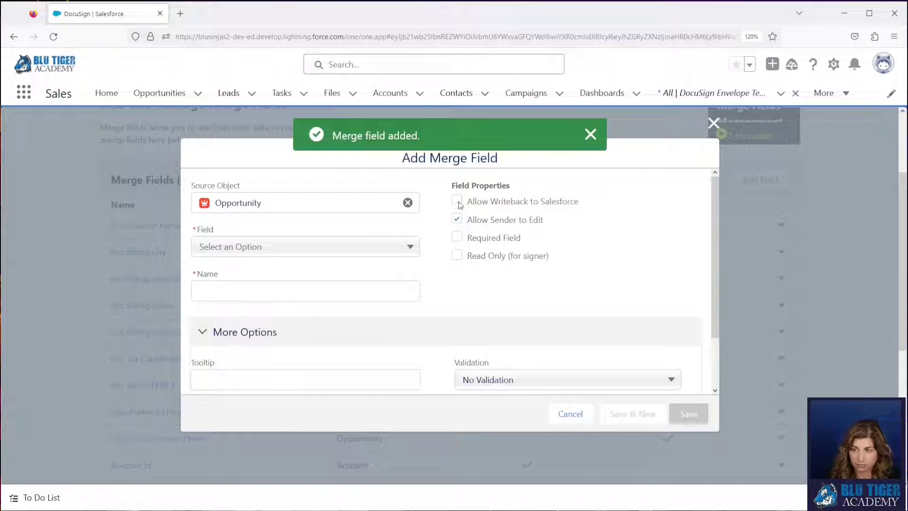
click(288, 247)
scroll(287, 247, down, 10)
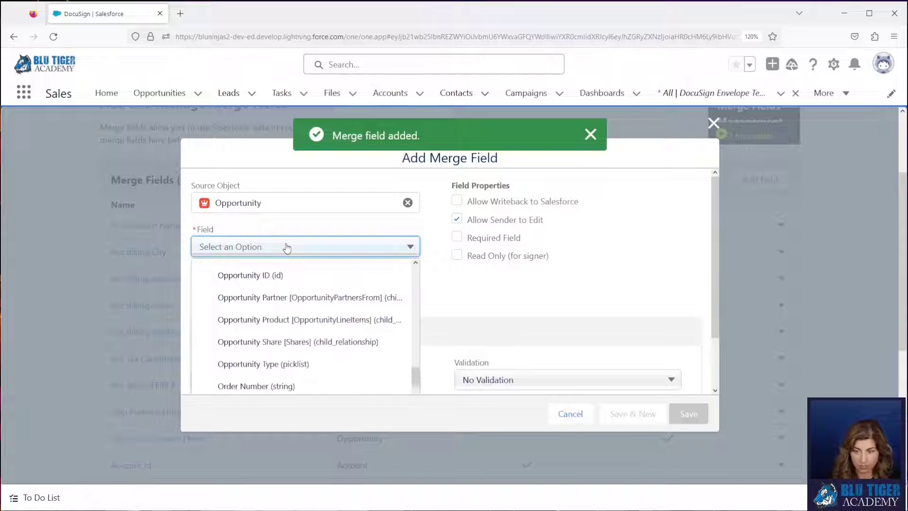
scroll(286, 303, down, 3)
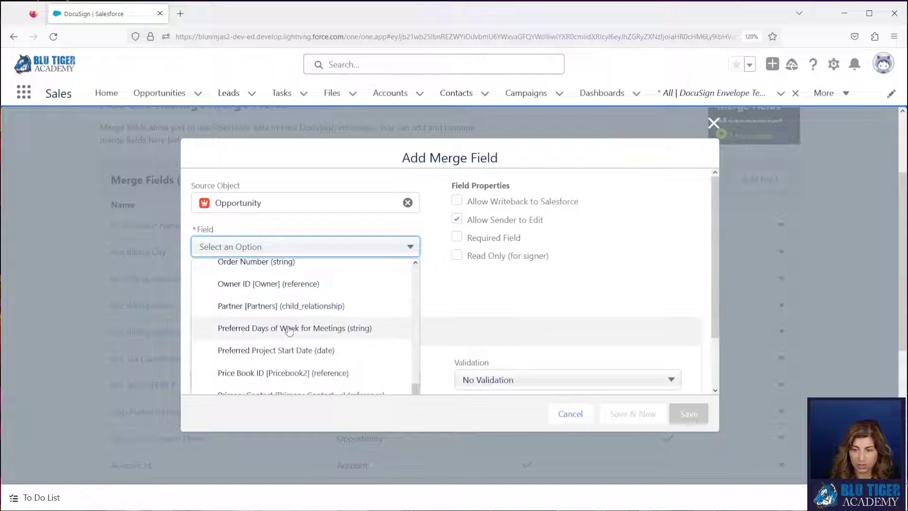
click(288, 328)
click(457, 236)
click(457, 200)
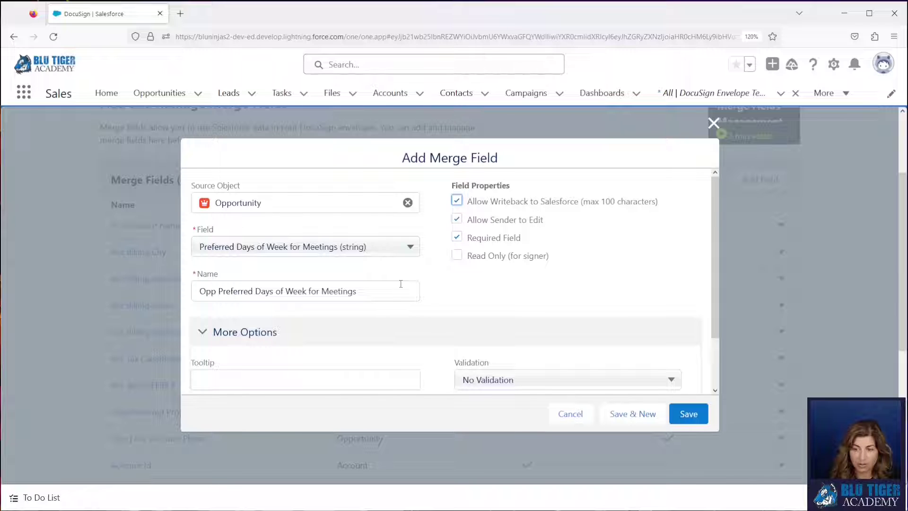
scroll(401, 284, down, 2)
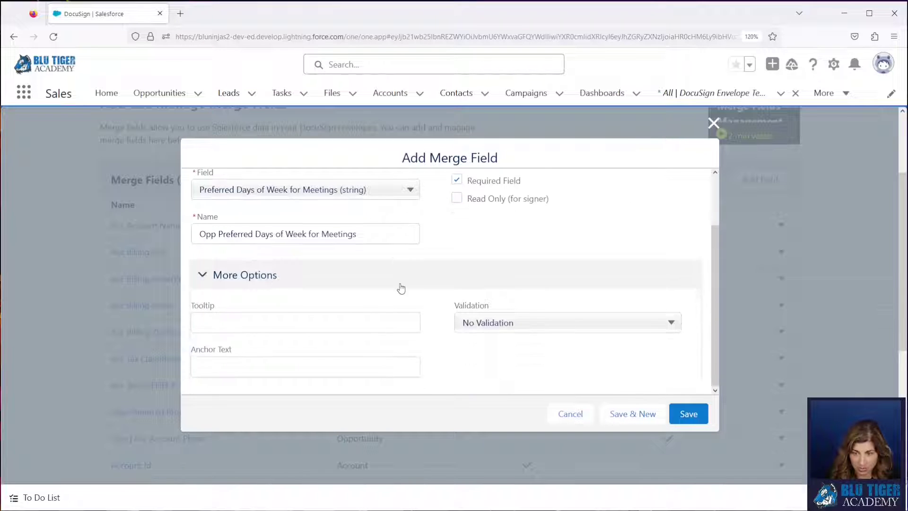
click(244, 368)
text(\oppdayofweek_{r}_text\)
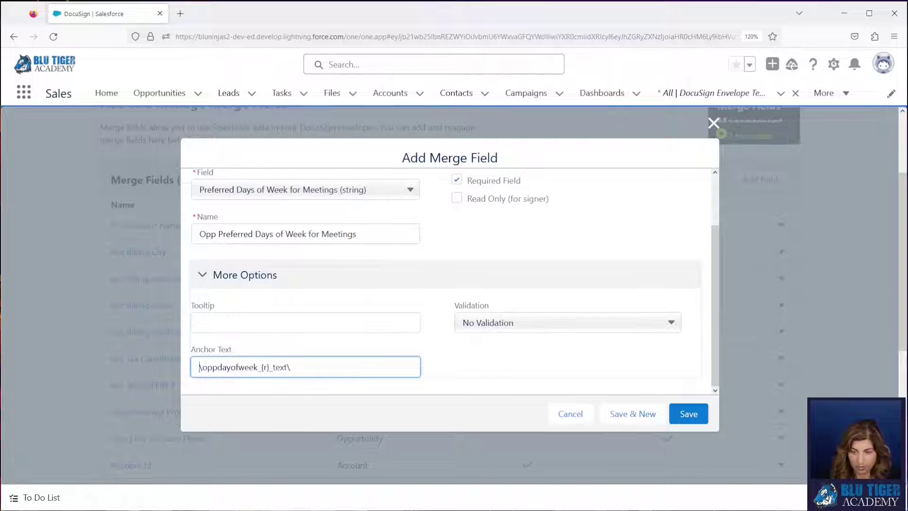
click(633, 414)
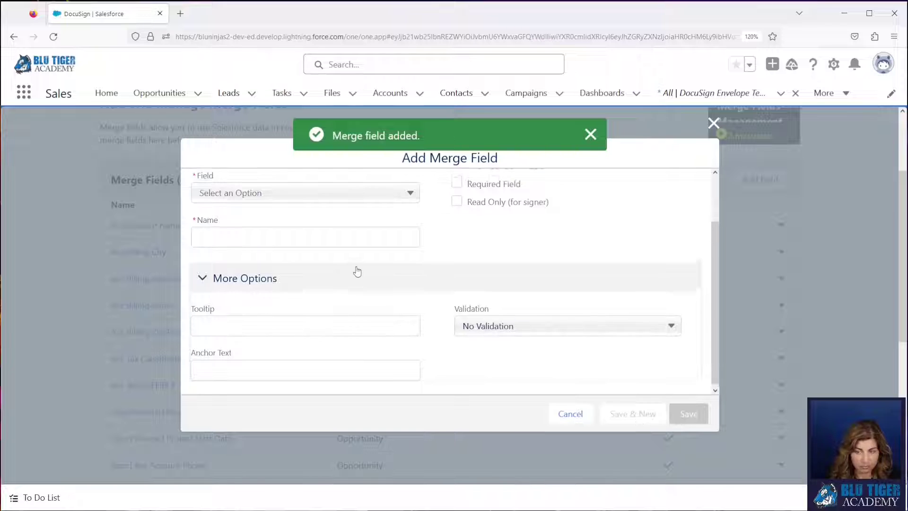
scroll(355, 270, up, 2)
Save a writeback Project Priority field anchored \oppprojectpriority_{r}_text\, then go back to Word.
click(457, 201)
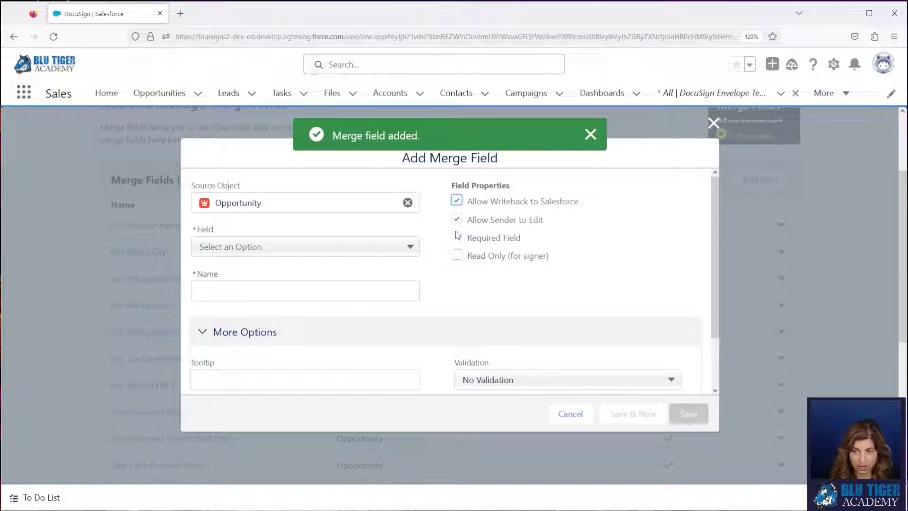
click(339, 246)
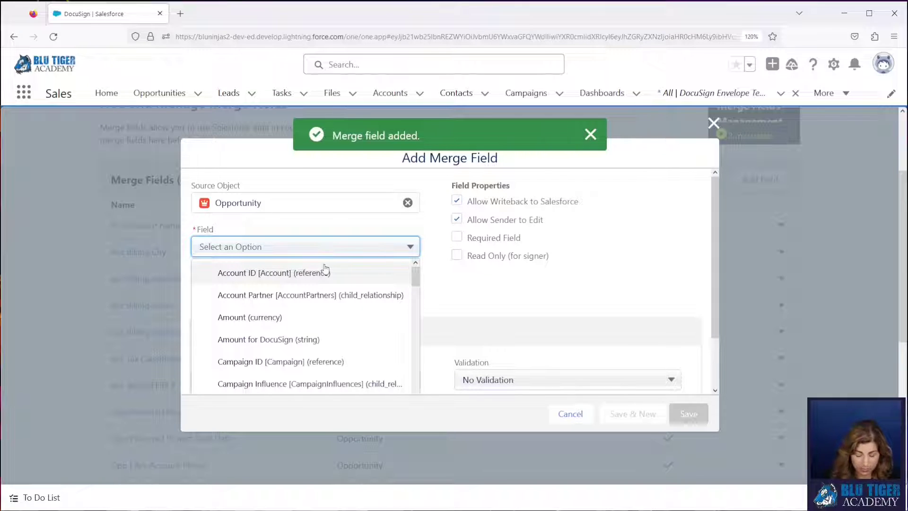
scroll(325, 284, down, 15)
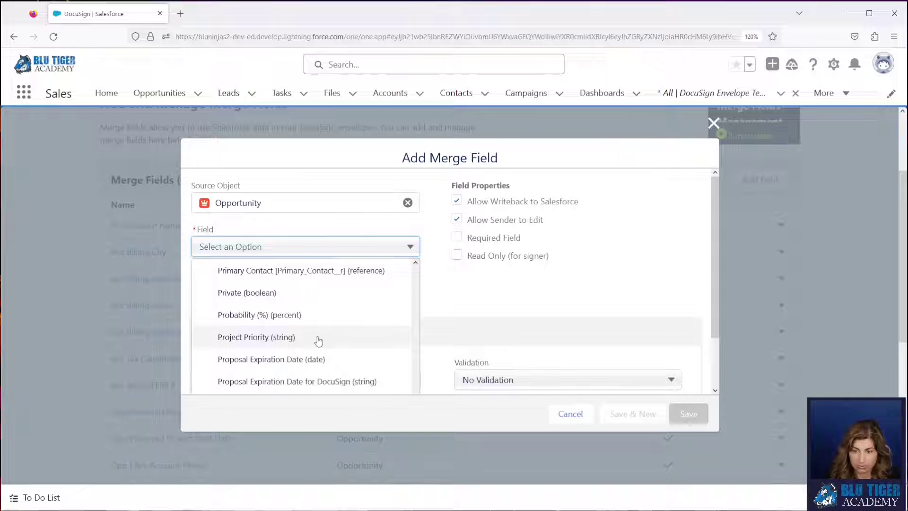
click(318, 338)
scroll(314, 344, down, 2)
click(249, 363)
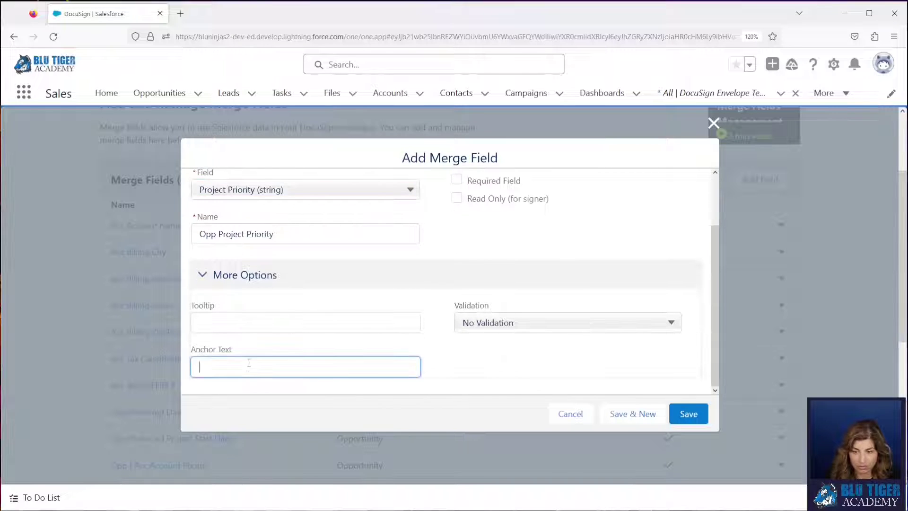
text(§ \oppprojectpriority_{r}_text\)
key(BackSpace)
key(BackSpace)
key(BackSpace)
key(BackSpace)
key(BackSpace)
key(BackSpace)
key(BackSpace)
key(BackSpace)
key(BackSpace)
key(BackSpace)
key(BackSpace)
key(BackSpace)
key(BackSpace)
key(BackSpace)
key(BackSpace)
key(BackSpace)
key(BackSpace)
key(BackSpace)
key(BackSpace)
key(BackSpace)
click(657, 395)
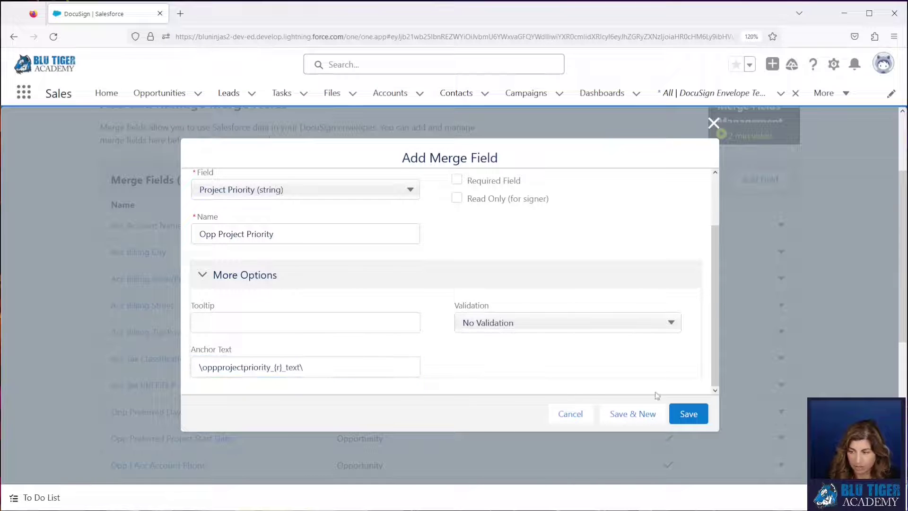
click(689, 414)
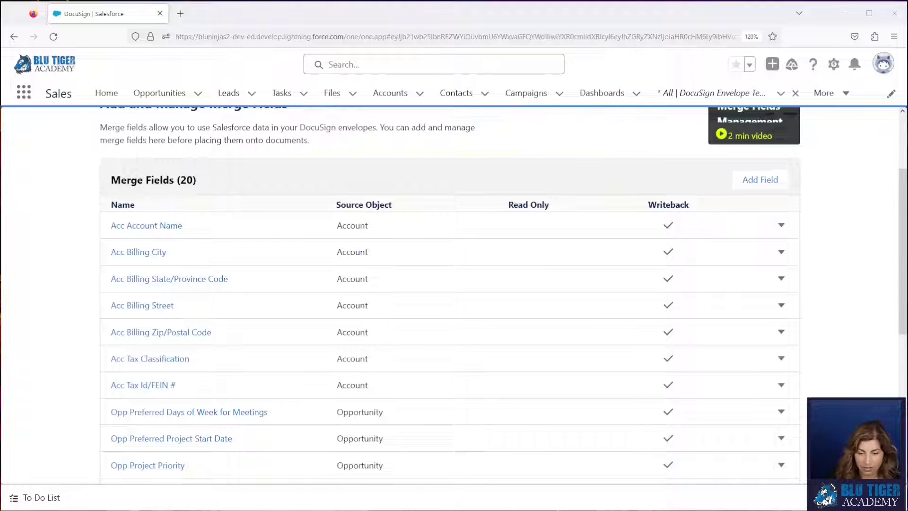
key(alt+Tab)
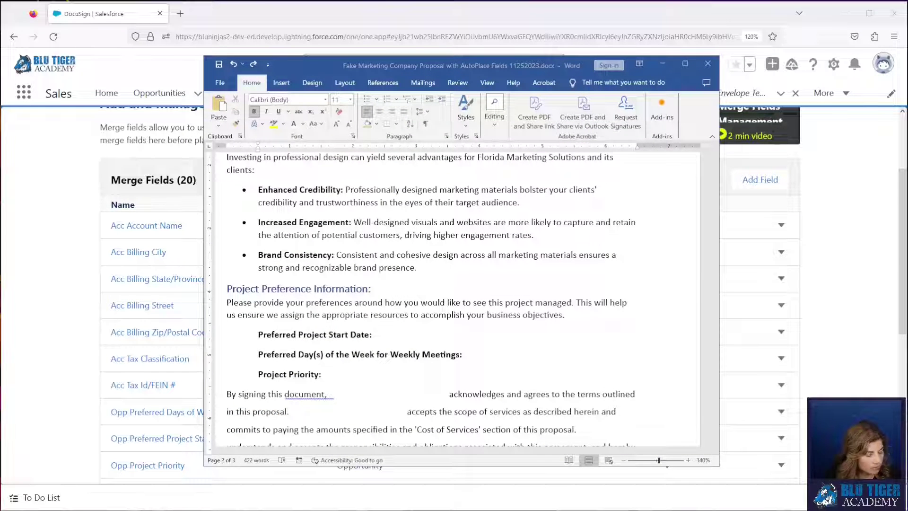
click(390, 340)
text(\oppprojectdate_{r}_text\)
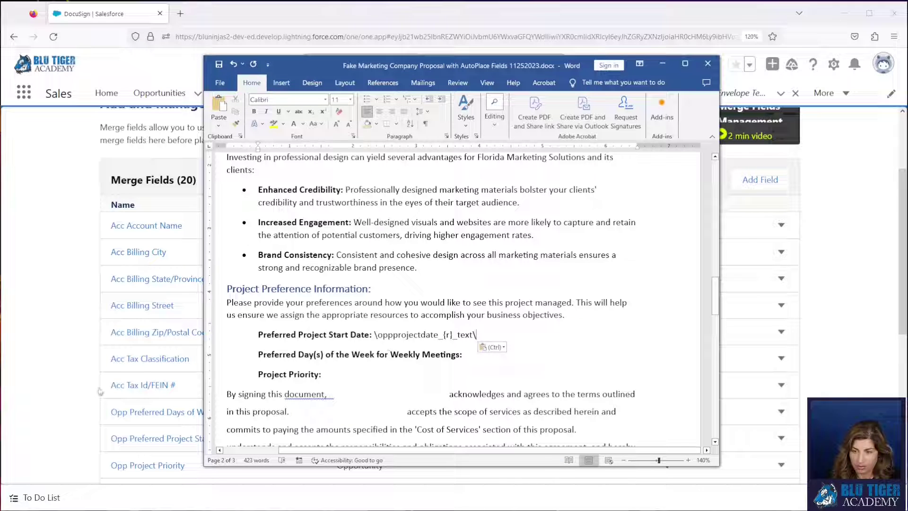
drag(453, 335, 443, 335)
text(1)
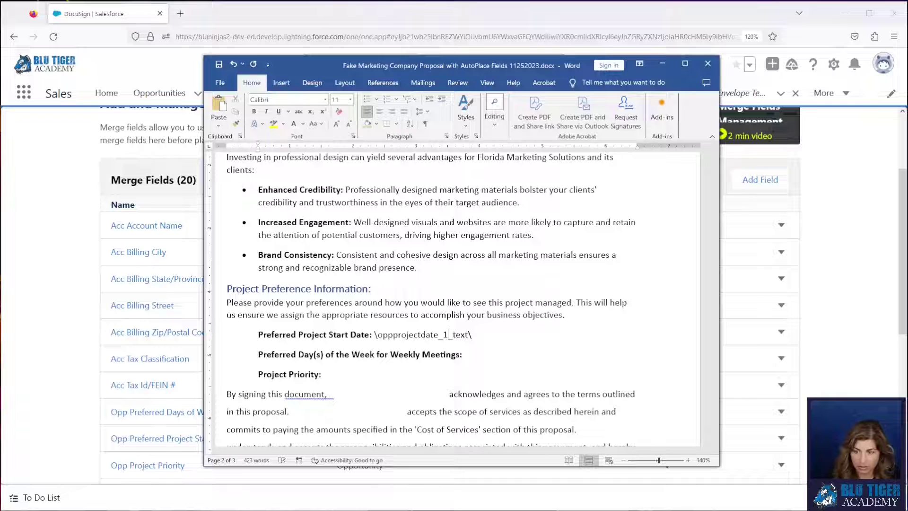
click(501, 356)
text(\oppdayofweek_1_text\)
click(343, 377)
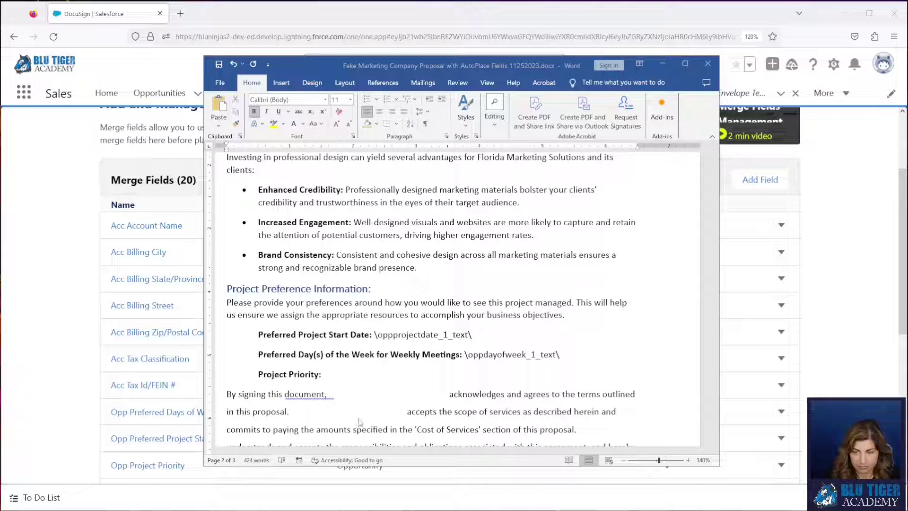
click(334, 367)
text(\oppprojectpriority_1_text\)
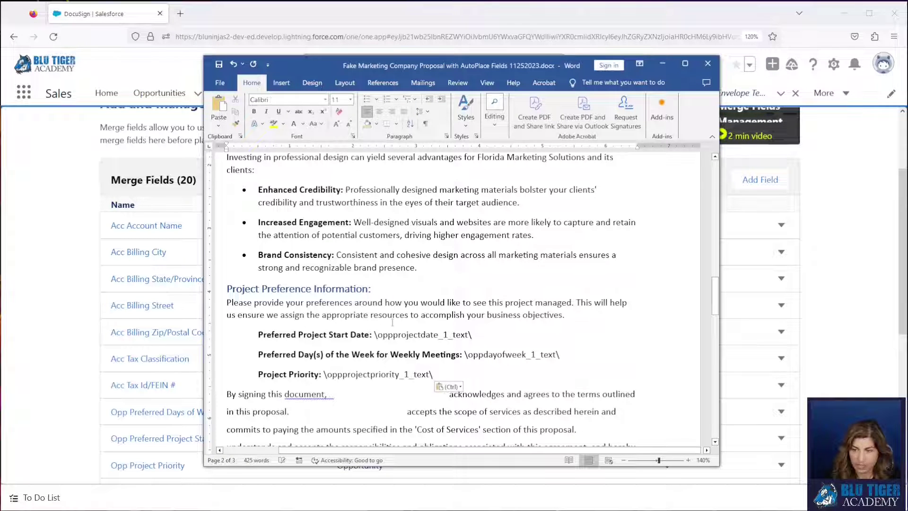
scroll(393, 322, down, 3)
scroll(393, 322, down, 3)
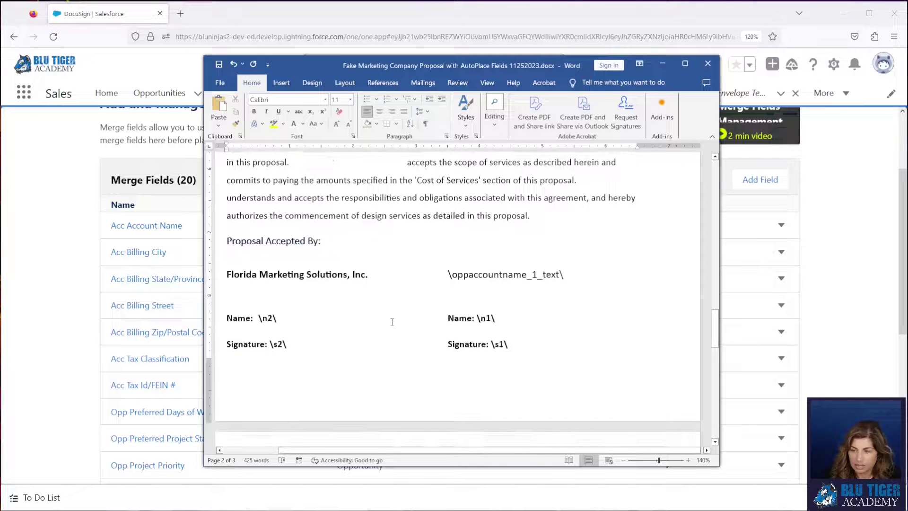
scroll(393, 322, down, 2)
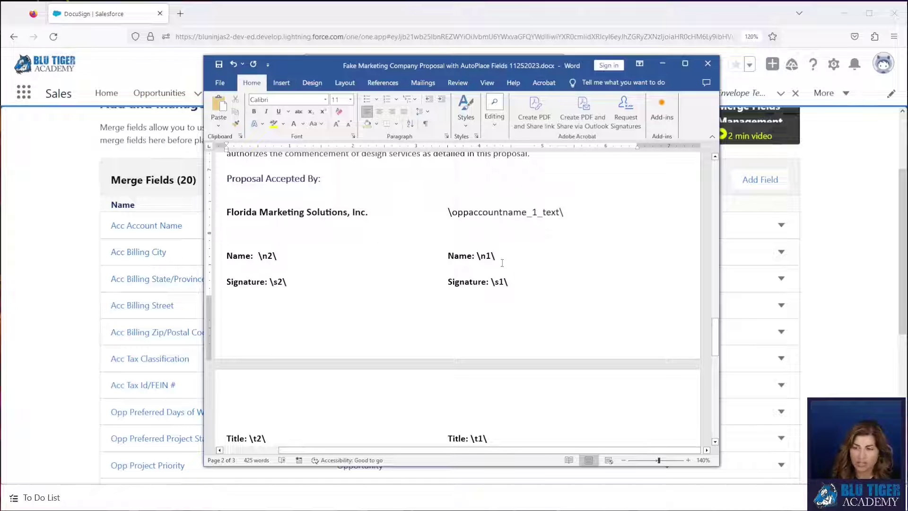
scroll(499, 378, down, 2)
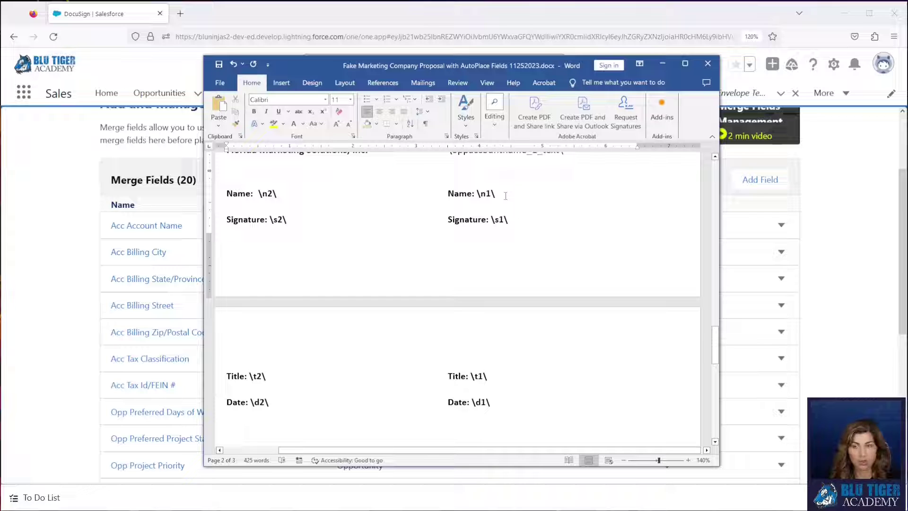
scroll(506, 195, up, 2)
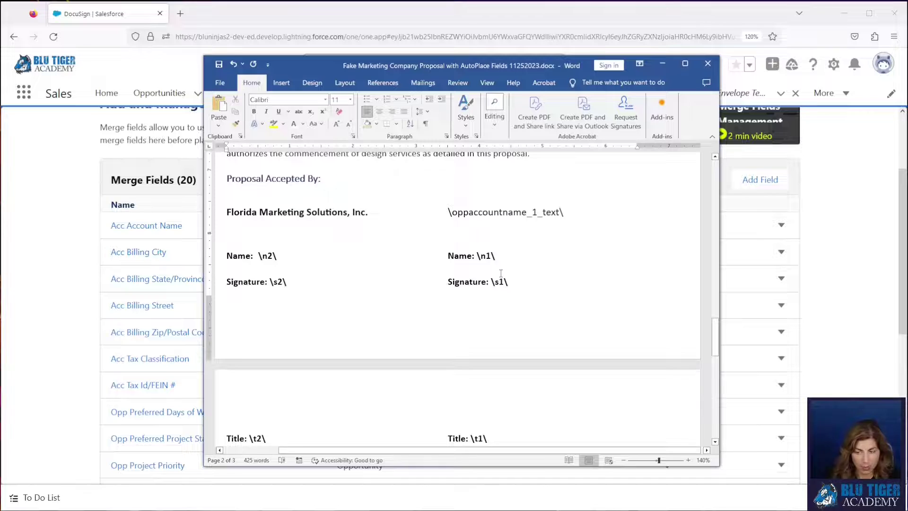
scroll(501, 274, up, 10)
scroll(500, 272, up, 12)
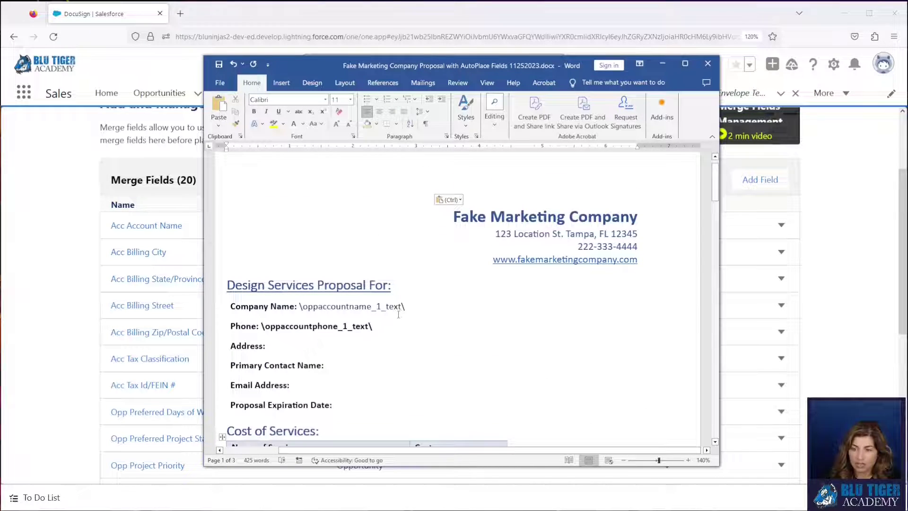
Color the Company Name, Phone, service-name and Cost column anchors white.
drag(406, 308, 344, 309)
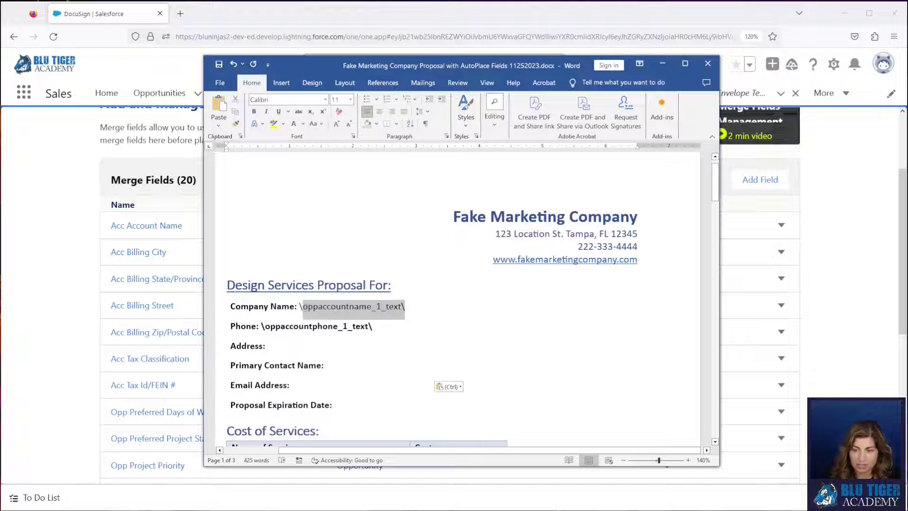
drag(301, 307, 266, 326)
click(293, 124)
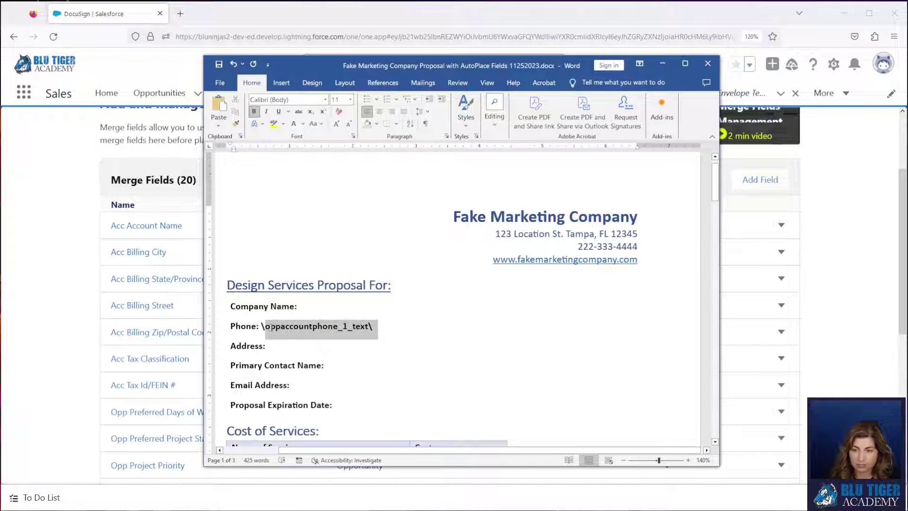
click(294, 124)
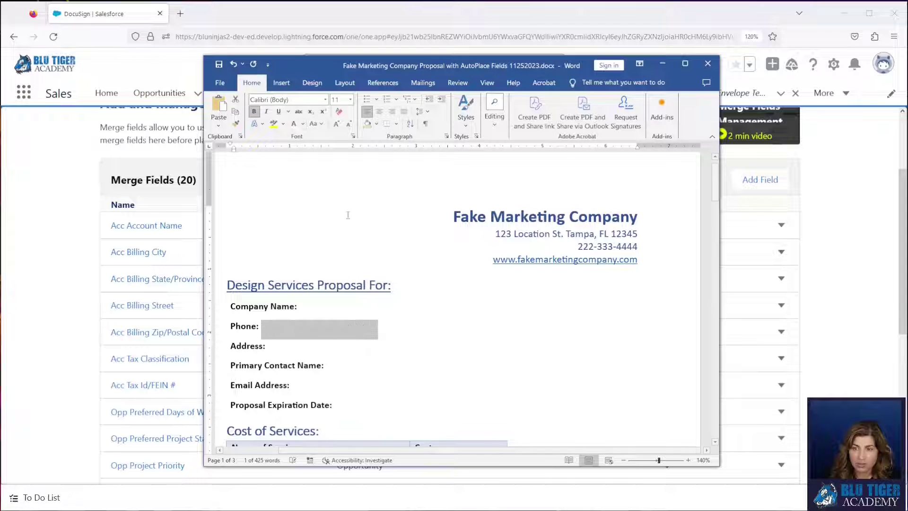
scroll(397, 314, down, 1)
scroll(398, 314, down, 4)
drag(331, 378, 231, 307)
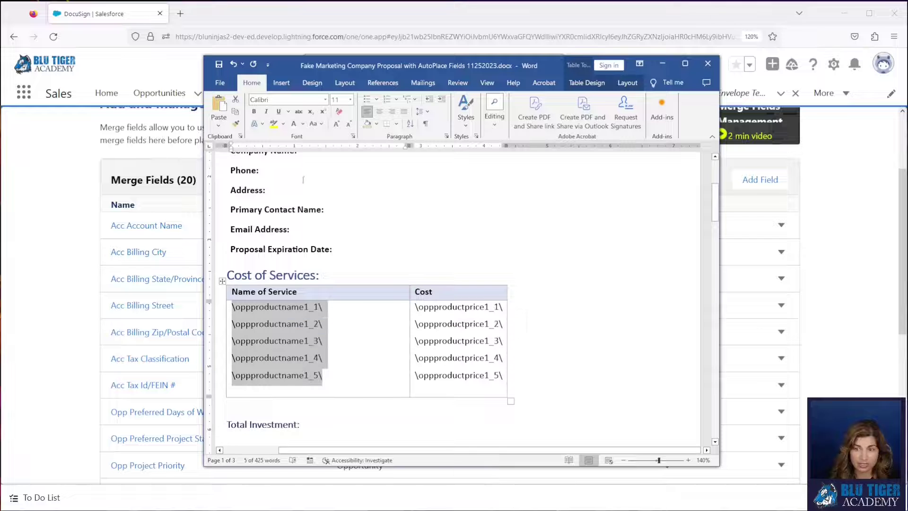
click(294, 124)
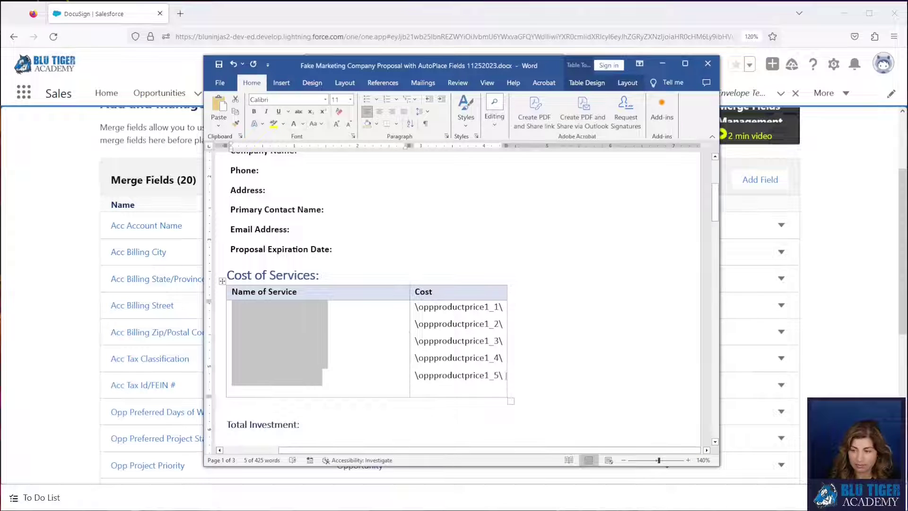
drag(506, 375, 416, 306)
Make the Preferred Project Start Date, Project Priority and Weekly Meetings anchors white.
scroll(387, 201, down, 10)
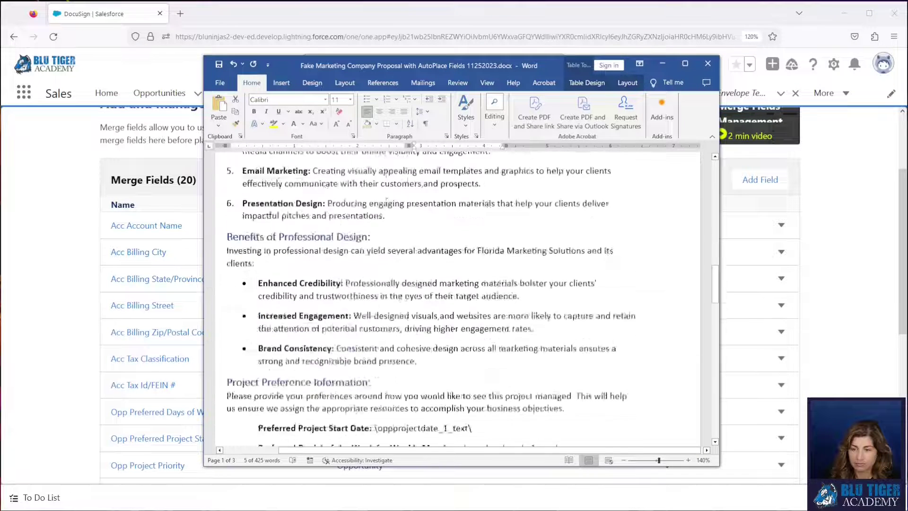
scroll(387, 201, down, 3)
drag(471, 305, 374, 305)
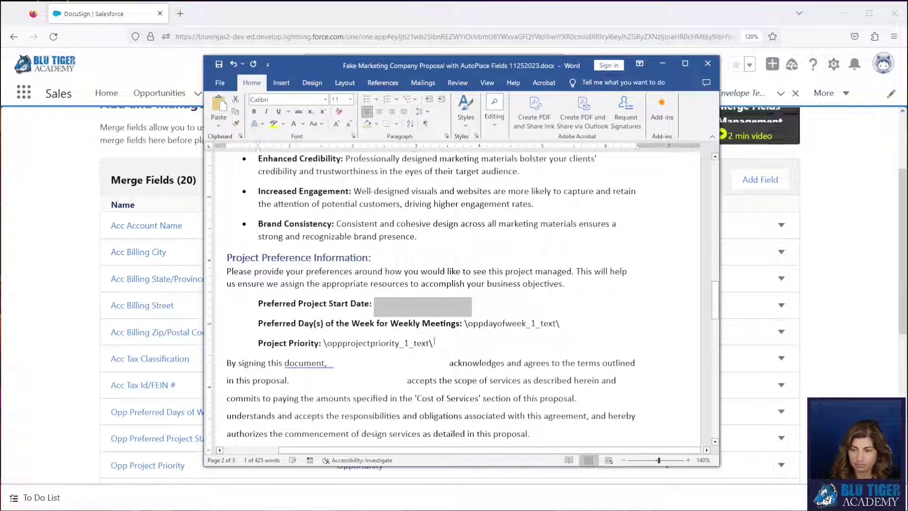
drag(434, 342, 324, 343)
key(F4)
drag(559, 324, 465, 323)
key(F4)
Whiten the signature block's account-name, \n1\, \n2\, \s1\ and \s2\ anchors.
scroll(520, 237, down, 5)
drag(565, 212, 448, 212)
click(300, 124)
drag(259, 256, 288, 282)
click(298, 111)
click(294, 125)
key(F4)
drag(509, 283, 477, 256)
click(537, 266)
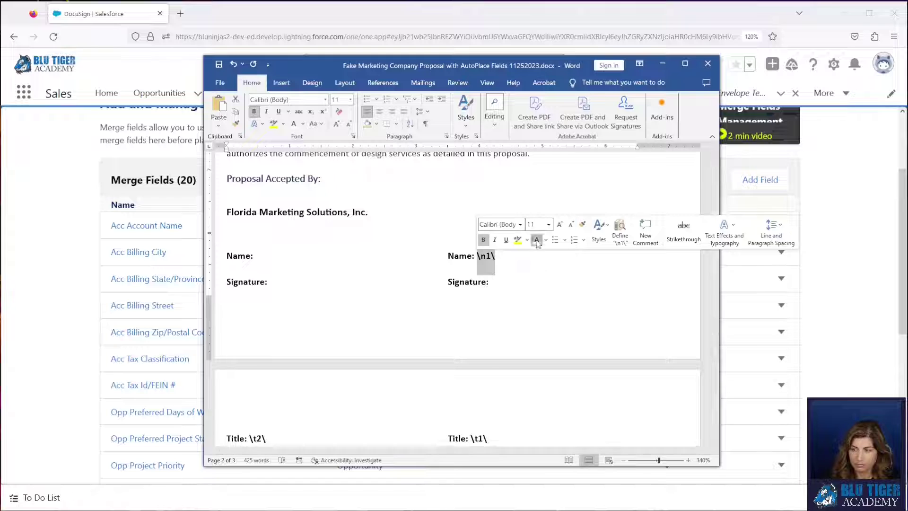
click(537, 240)
Whiten the \t1\, \d1\, \t2\ and \d2\ anchors, then minimize the proposal.
scroll(537, 244, down, 3)
drag(492, 314, 479, 345)
click(531, 299)
click(531, 325)
drag(267, 314, 254, 341)
click(307, 299)
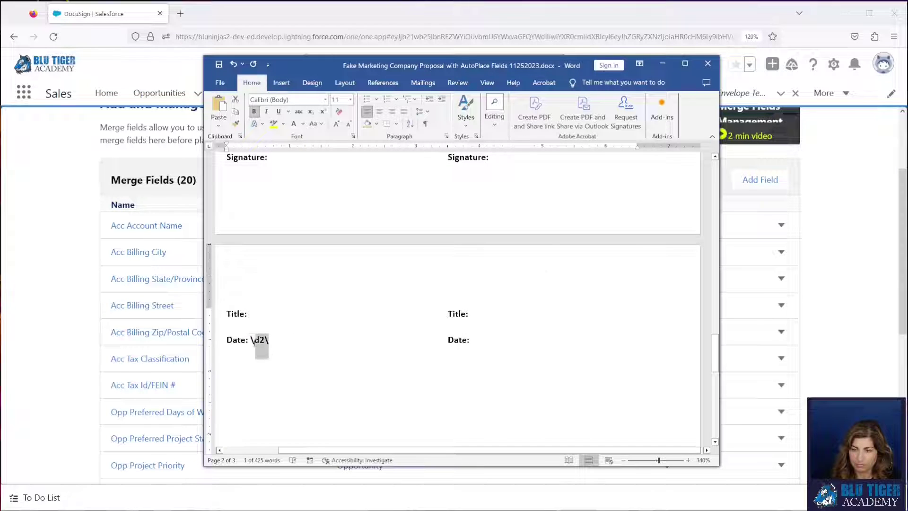
click(307, 325)
scroll(374, 368, up, 10)
scroll(374, 369, up, 15)
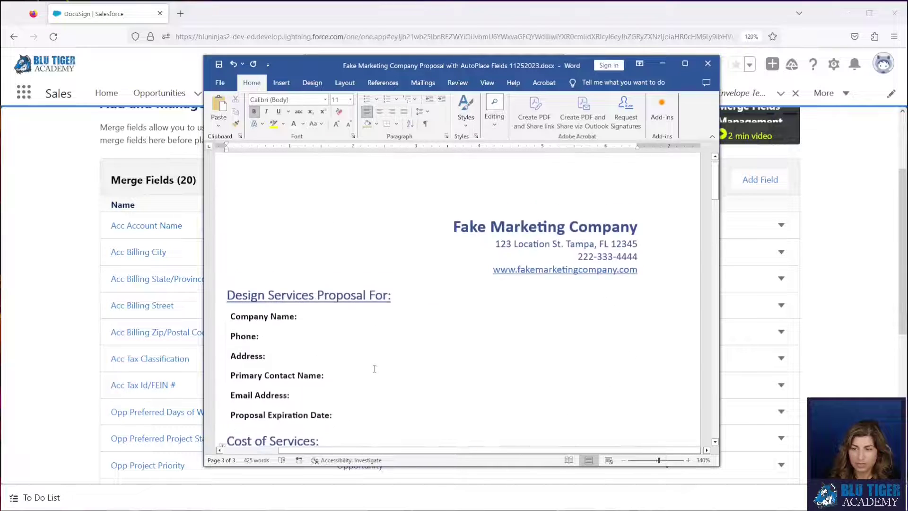
scroll(374, 368, up, 1)
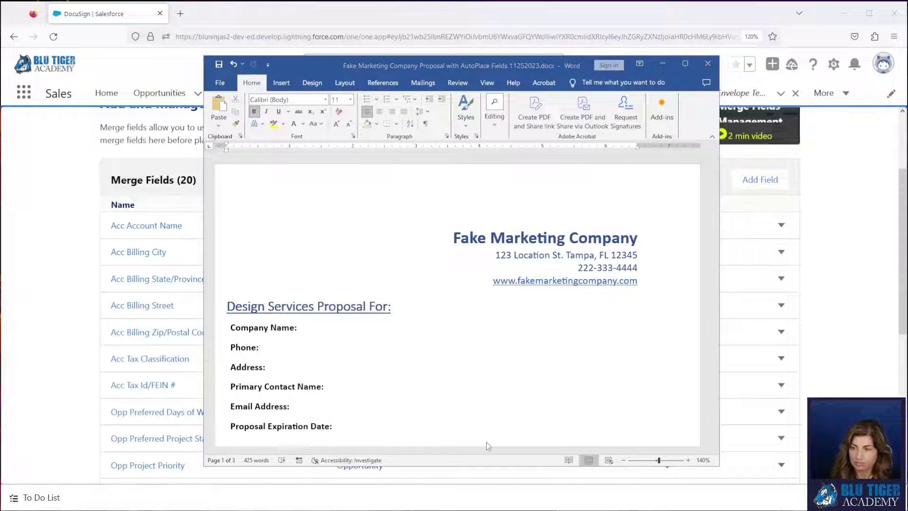
click(668, 62)
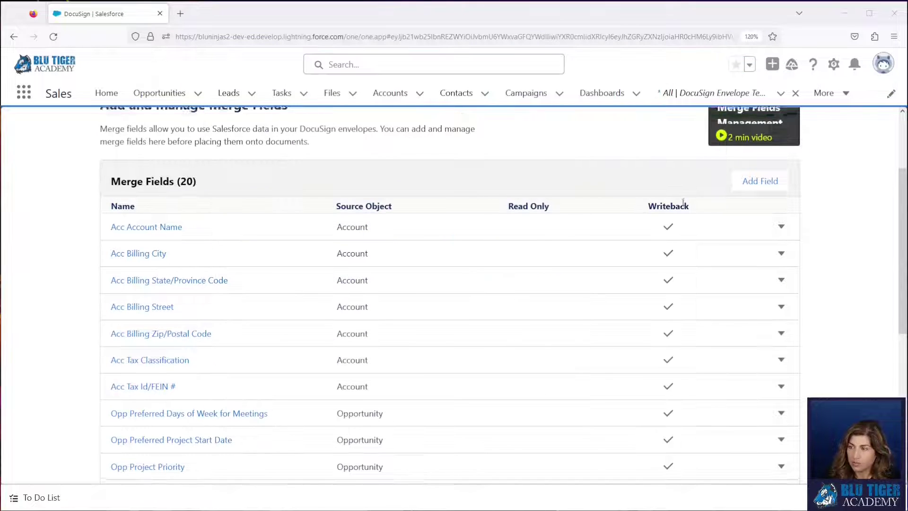
On the Options step, enable Document Writeback for completed documents and the completion certificate.
scroll(676, 217, up, 3)
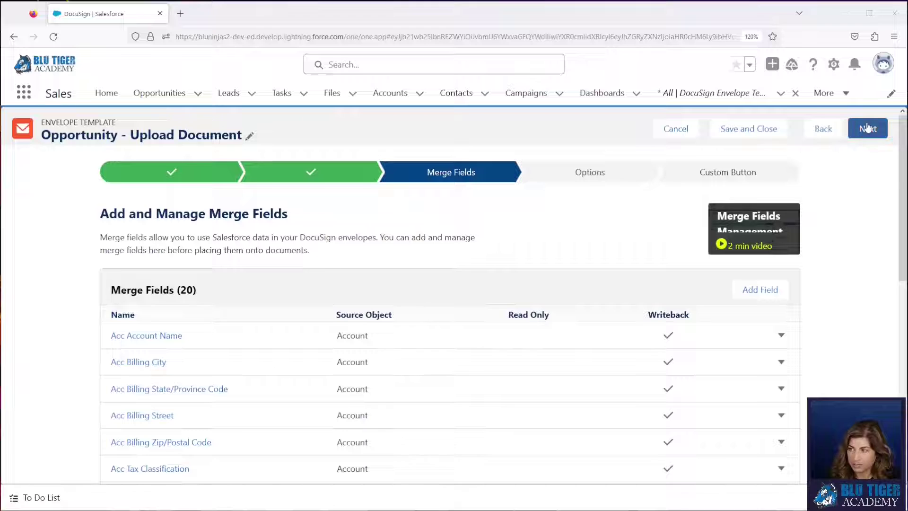
click(868, 129)
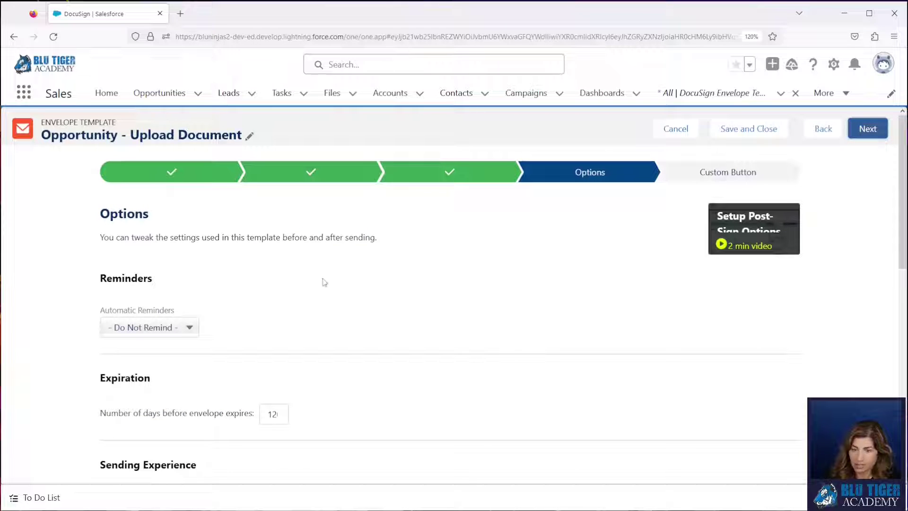
scroll(139, 208, down, 3)
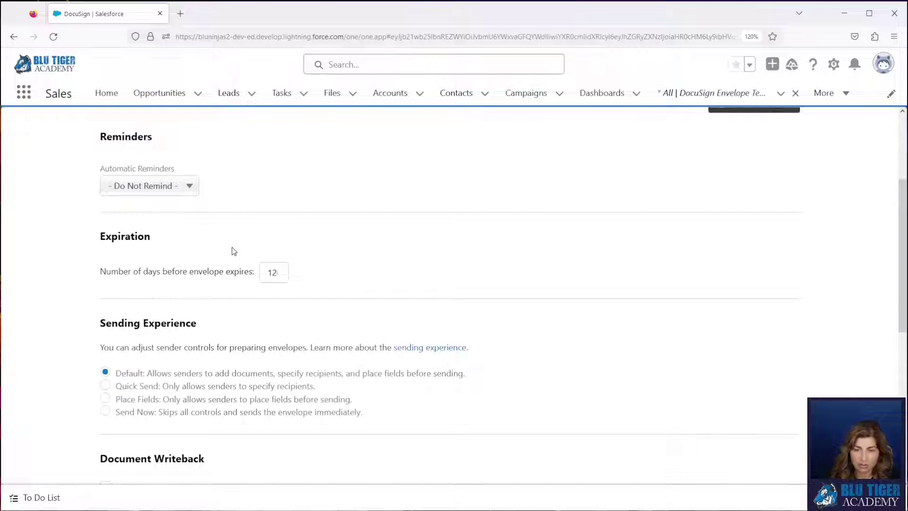
scroll(232, 291, down, 5)
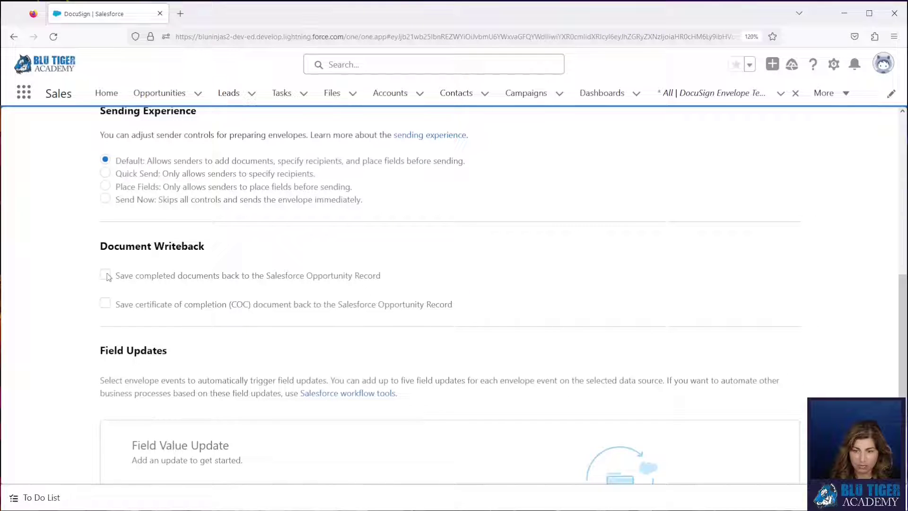
click(105, 275)
click(105, 376)
scroll(237, 319, down, 4)
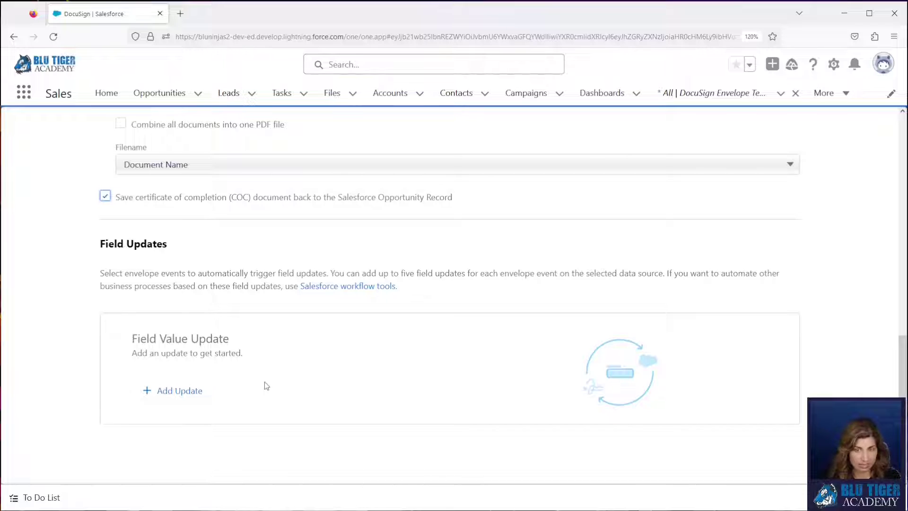
scroll(265, 382, up, 10)
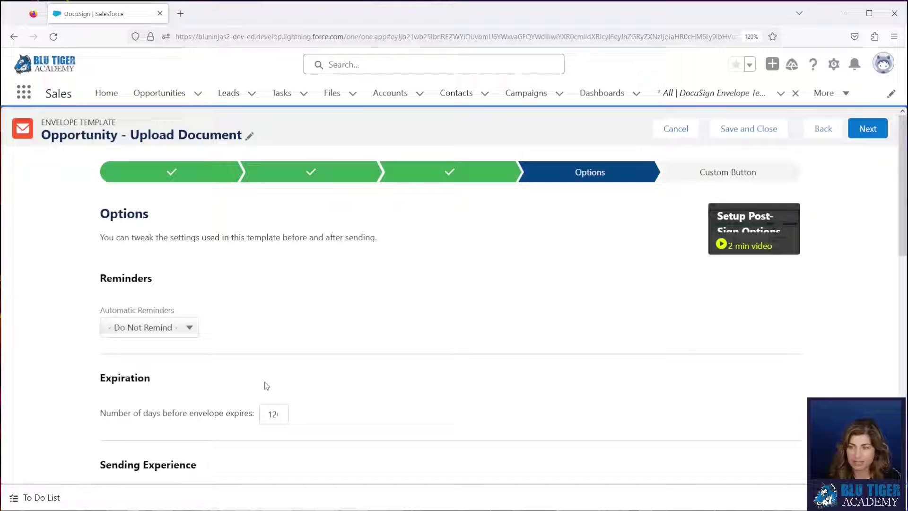
Assign the custom button to Opportunity Layout, save and finish, then return to Templates.
click(868, 128)
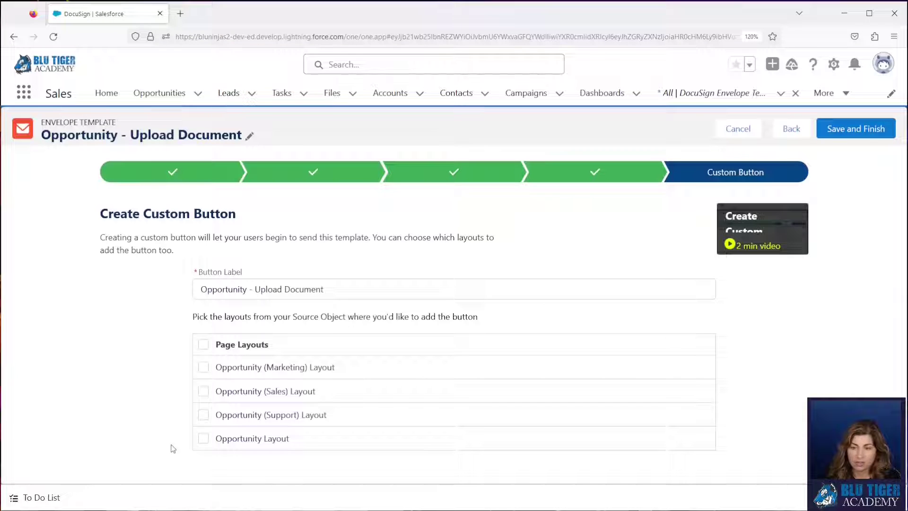
click(203, 438)
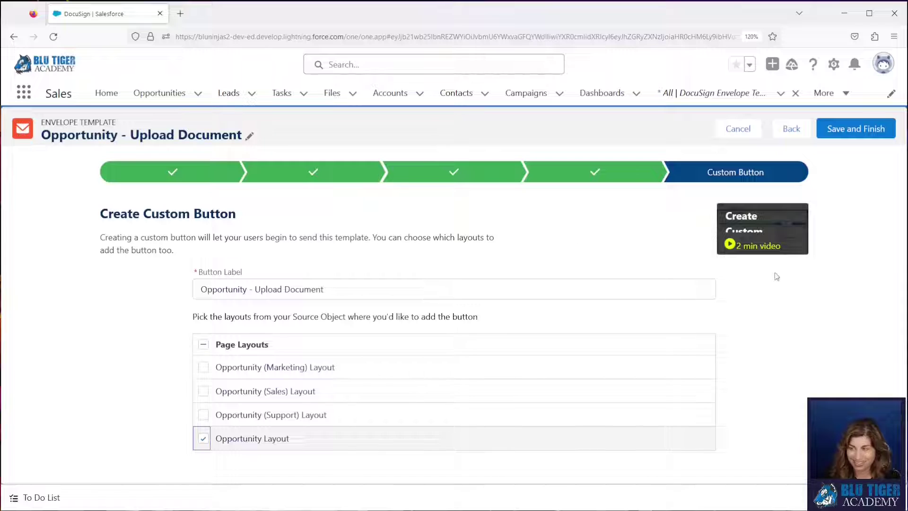
click(841, 128)
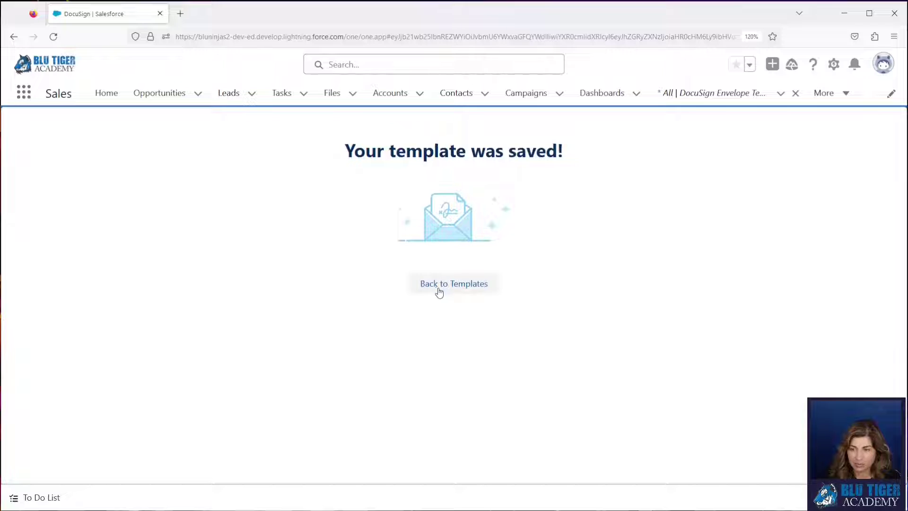
click(436, 285)
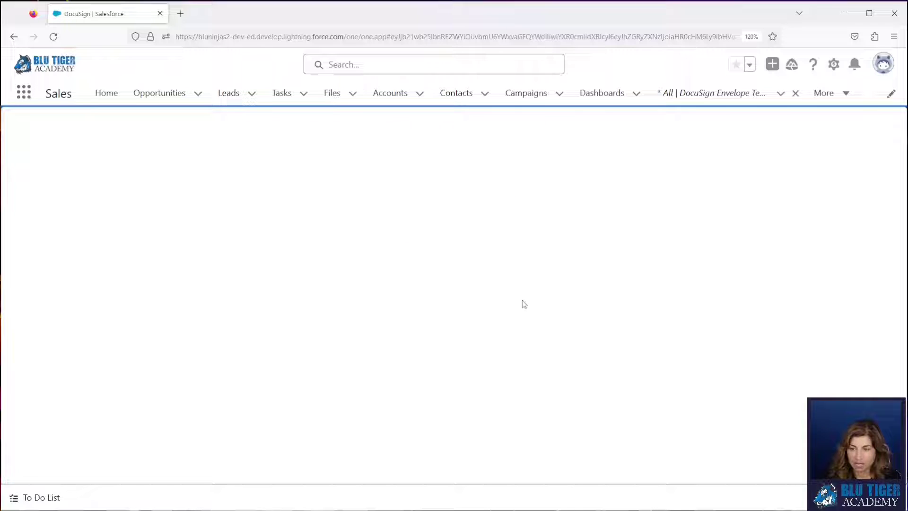
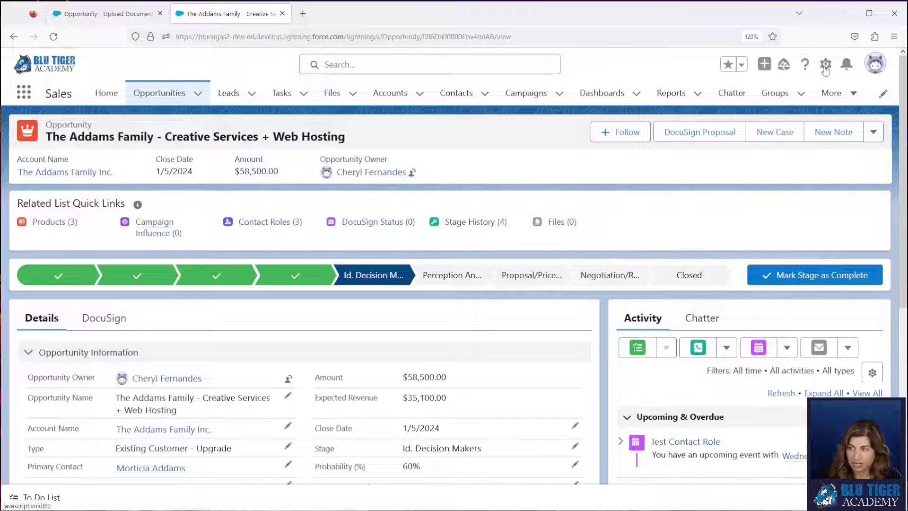
From Setup, open the Opportunity object and view its 14 Buttons, Links, and Actions.
click(827, 64)
click(793, 239)
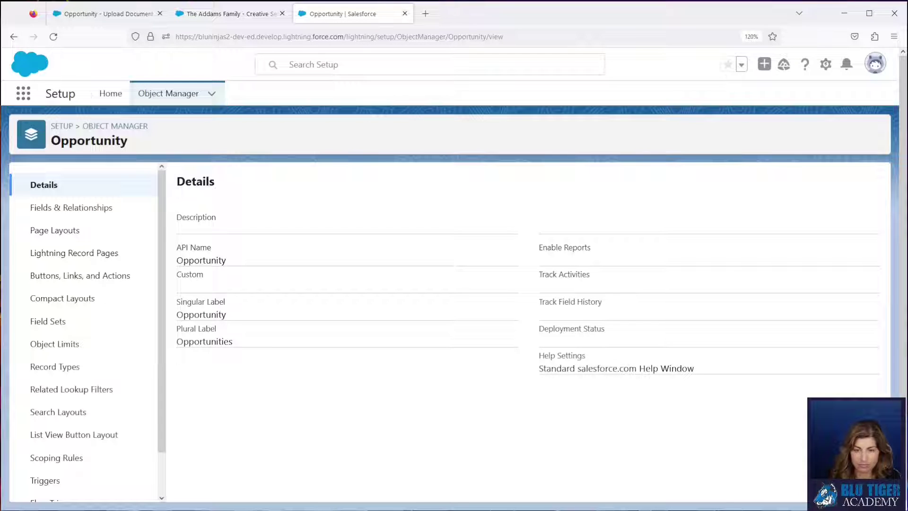
click(107, 280)
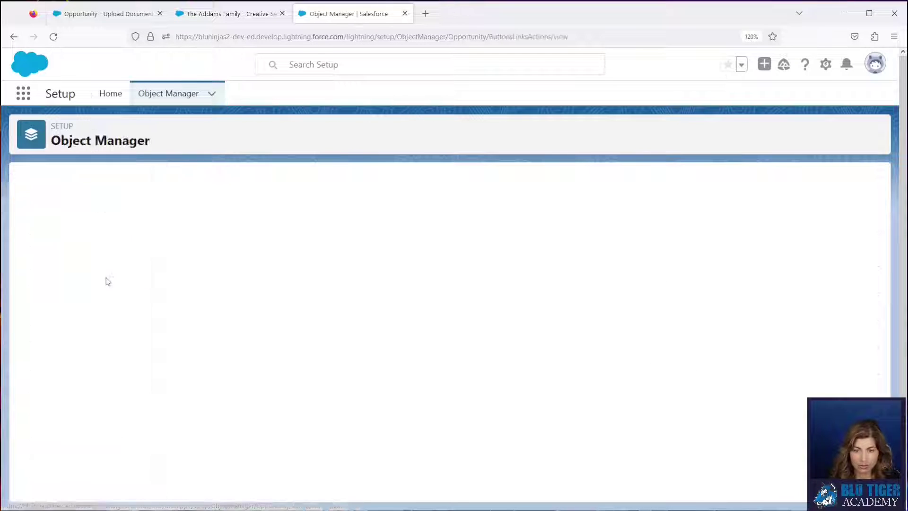
scroll(220, 290, down, 3)
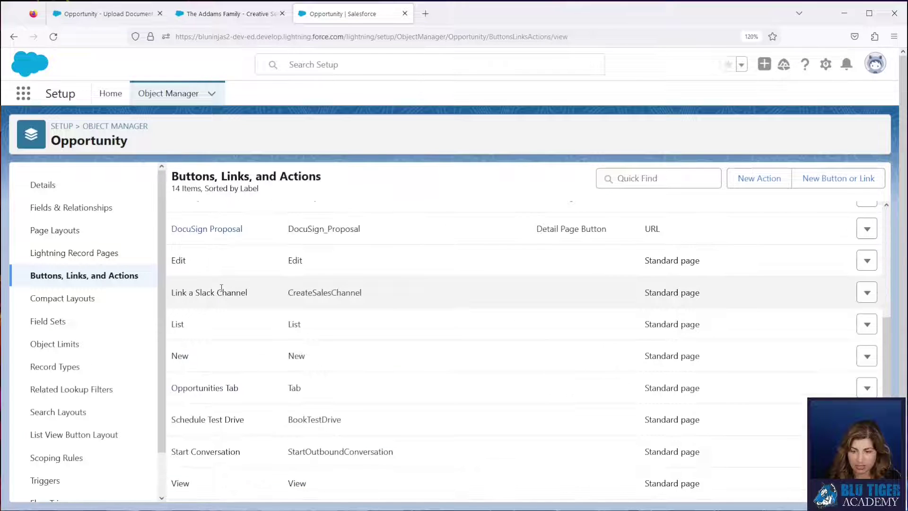
scroll(222, 288, up, 3)
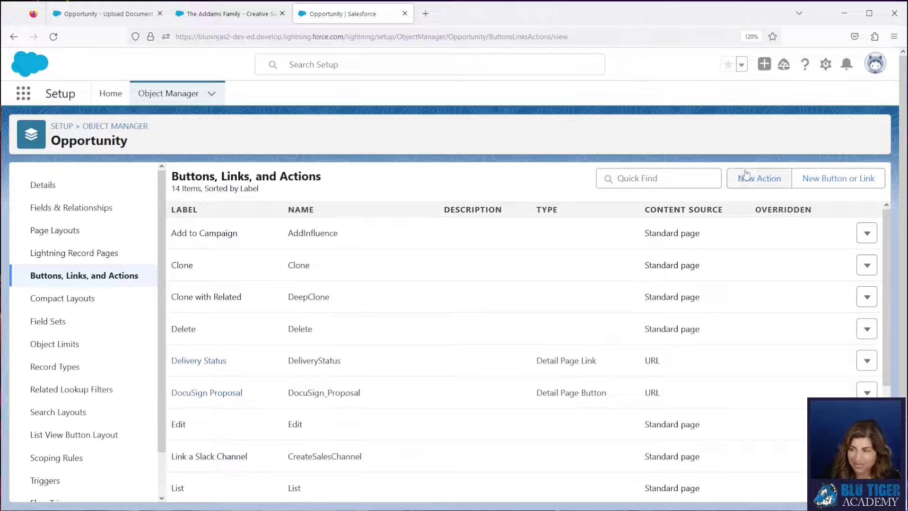
Create a new Opportunity custom link labelled 'DocuSign Upload Document', auto-filling its name.
click(834, 184)
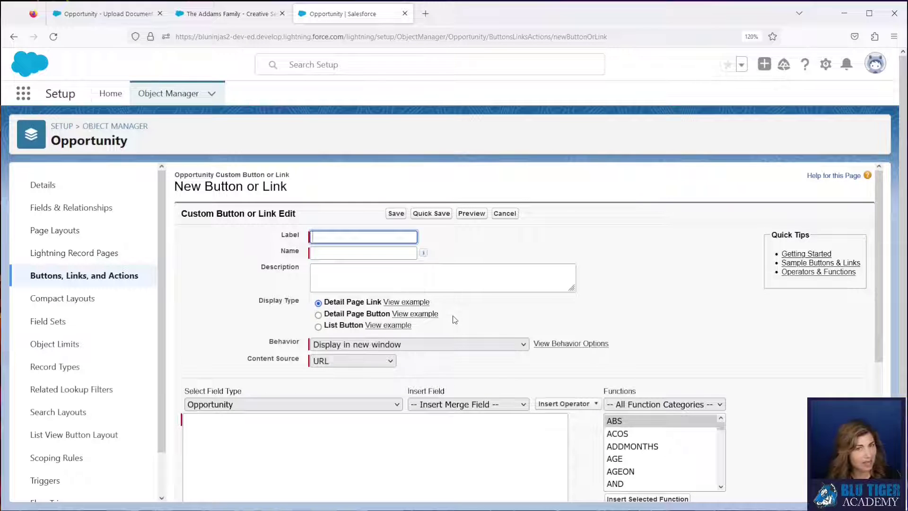
text(DocuSi)
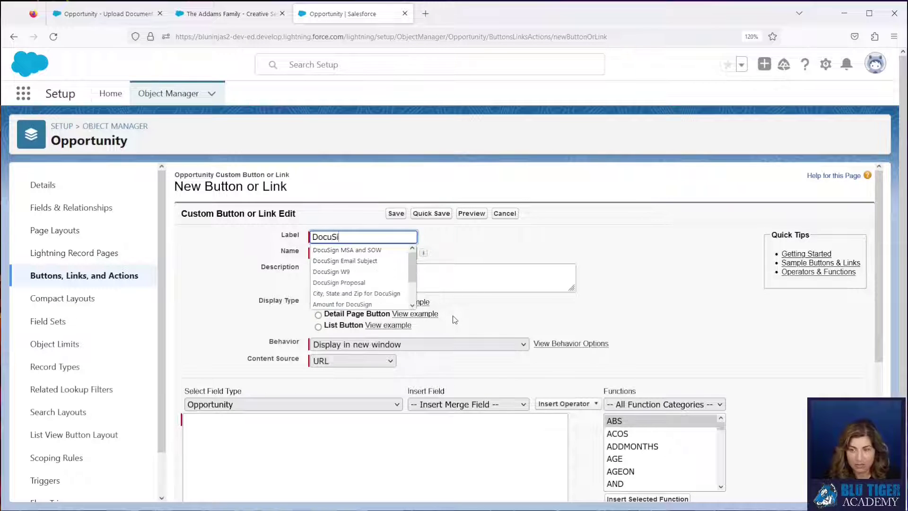
text(gn Uplo)
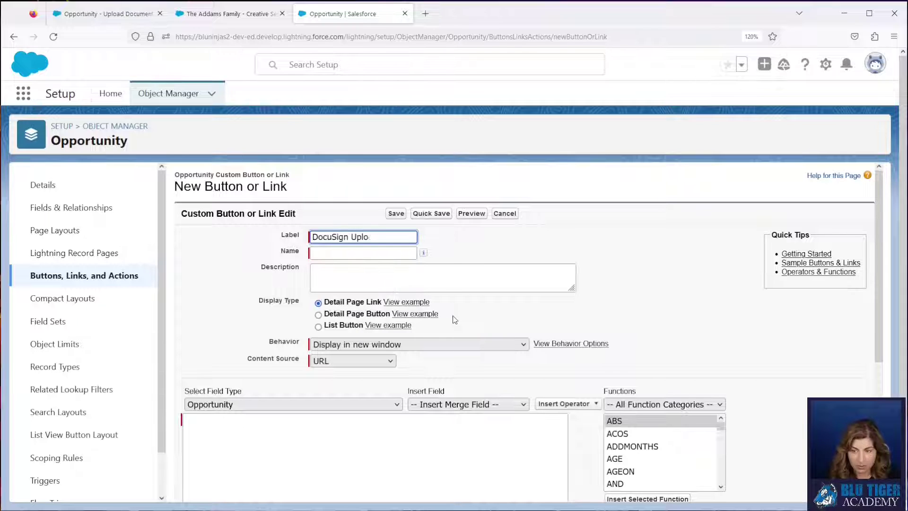
text(ad Document)
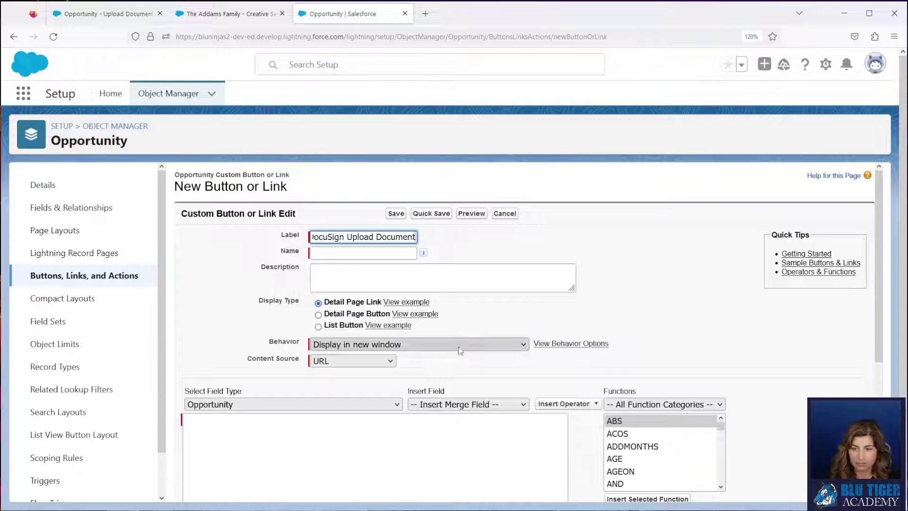
click(381, 257)
Paste the DocuSign URLFOR sending formula, remove its indentation, and clear the old templateId value.
key(alt+Tab)
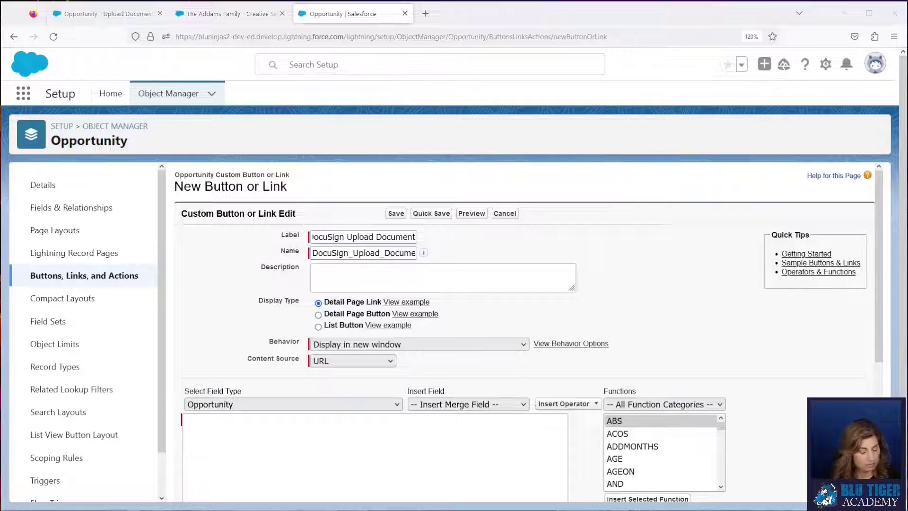
click(309, 436)
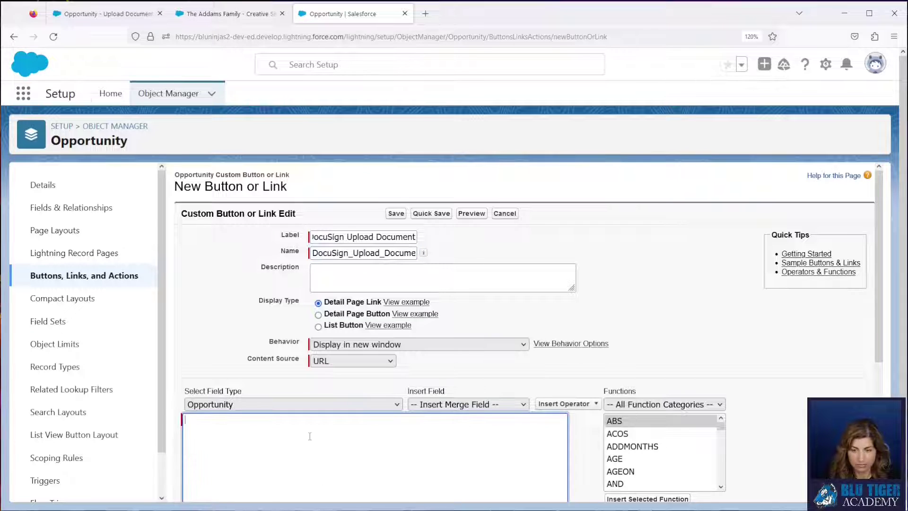
text({!URLFOR(IF($Site.prefix == '/s','/apex/dfsle__sending', $Site.Prefix +'/apex/dfsle__sending'), null, [sId = Opportunity.Id, quickSend = false, isEmbedded = false, templateId = 'a0z4u00004gMOgwAAG', recordId = Opportunity.Id, title = 'DocuSign Upload Document'])})
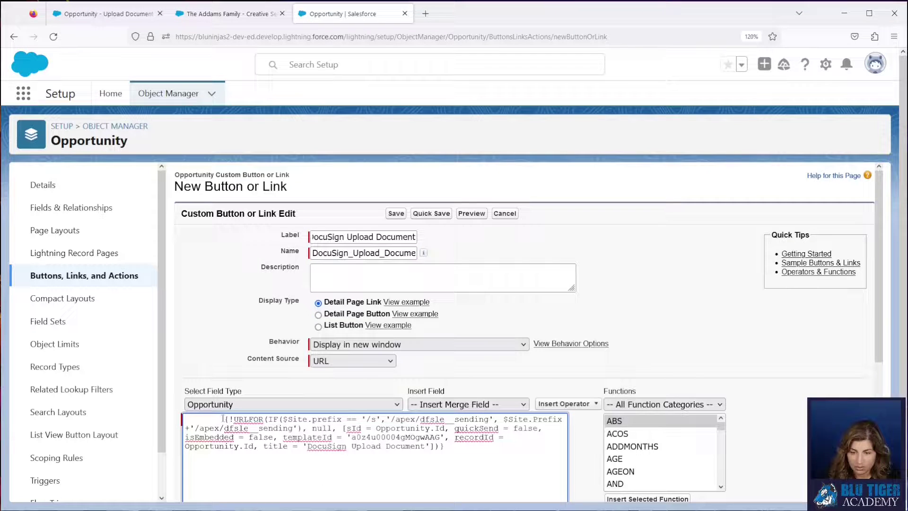
click(223, 418)
key(BackSpace)
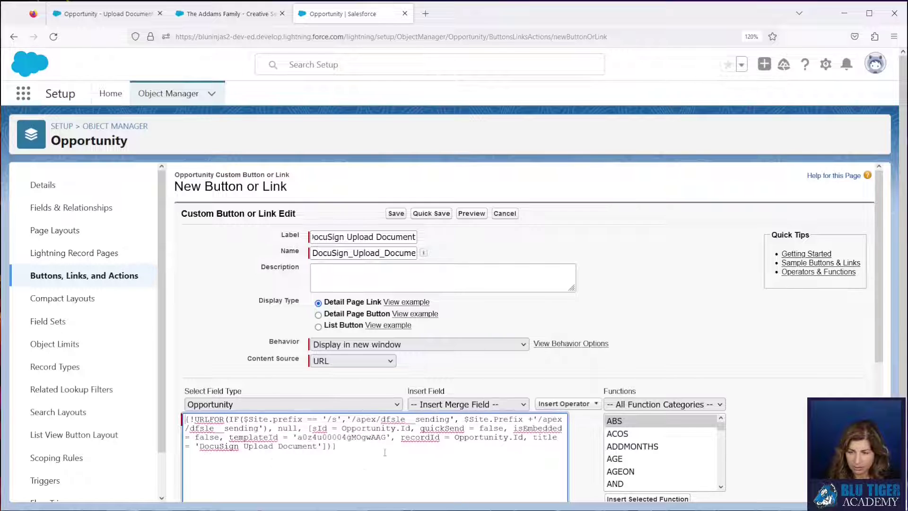
drag(386, 437, 297, 437)
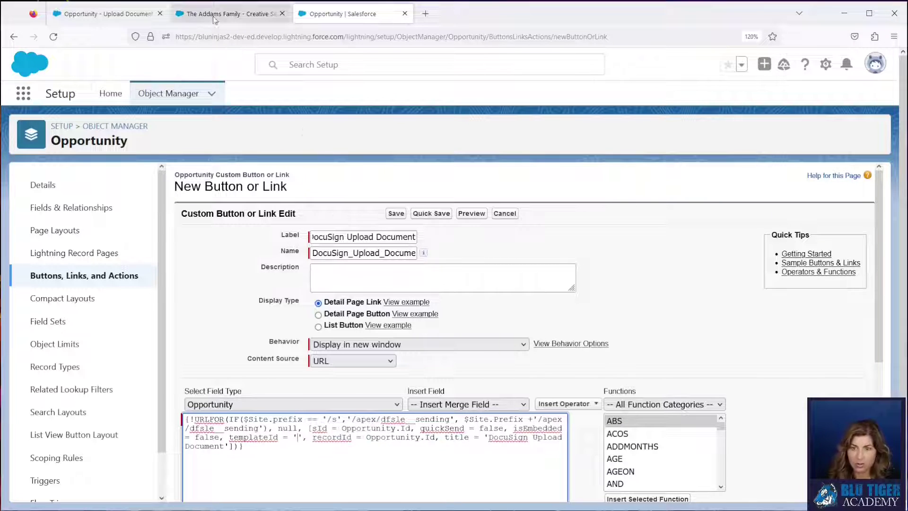
Copy the Opportunity - Upload Document envelope template's record ID into the formula's templateId.
click(118, 18)
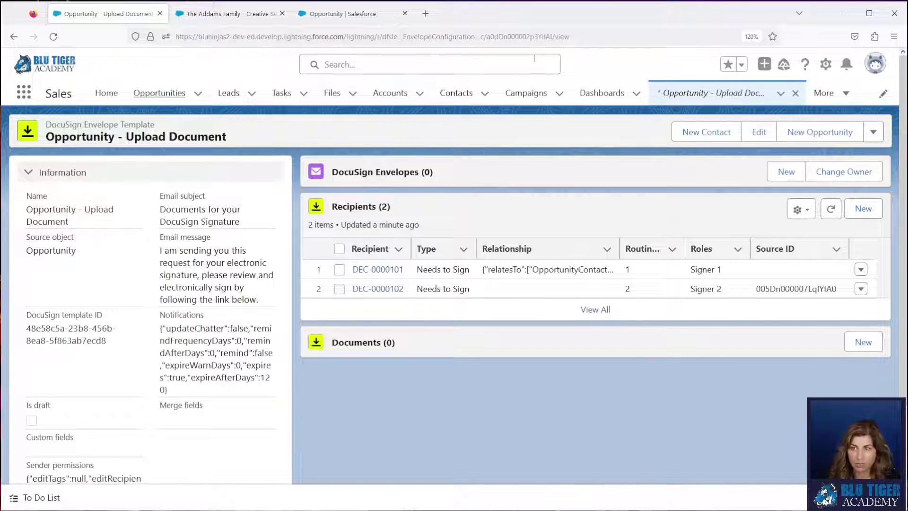
double_click(531, 36)
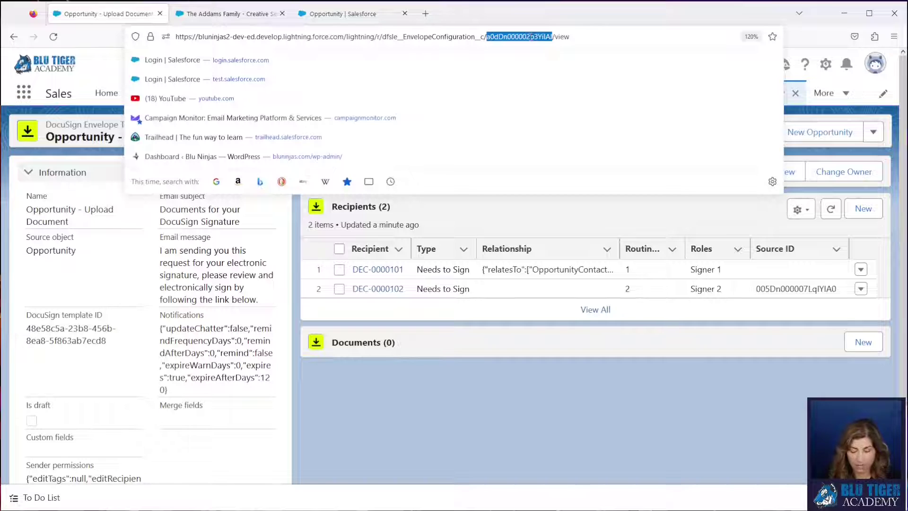
key(ctrl+c)
click(345, 15)
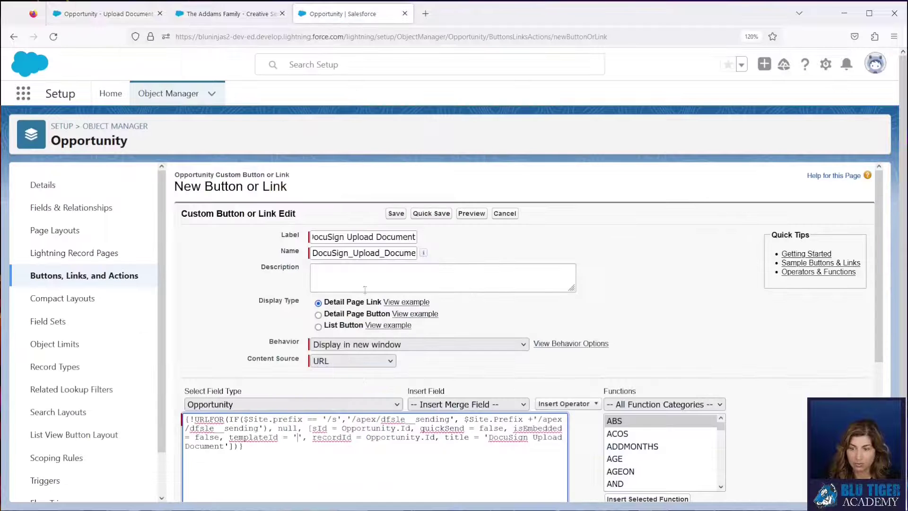
key(ctrl+v)
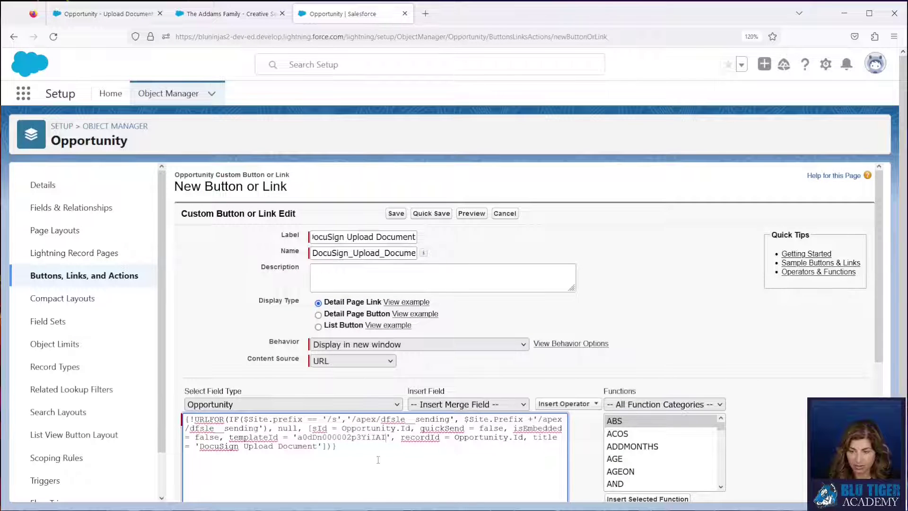
drag(307, 446, 203, 446)
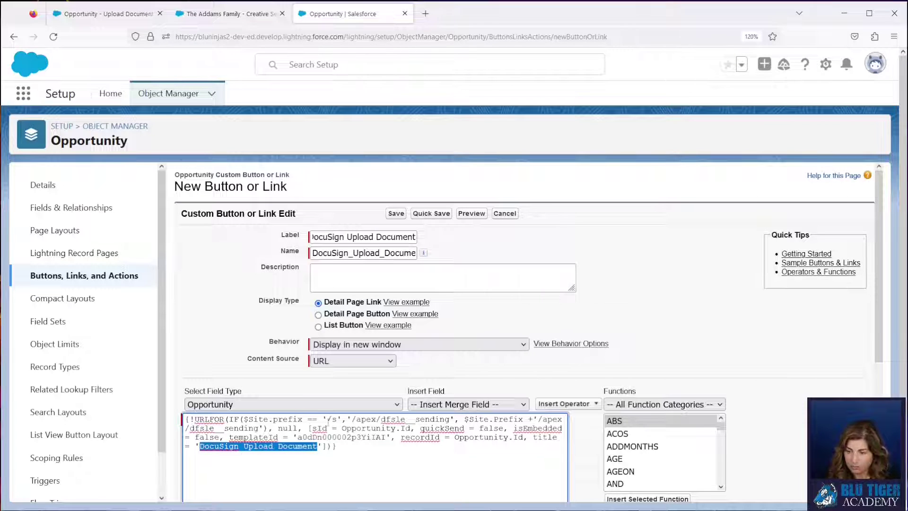
Save the link as a Detail Page Button displaying in the existing window without sidebar or header.
click(393, 214)
click(518, 278)
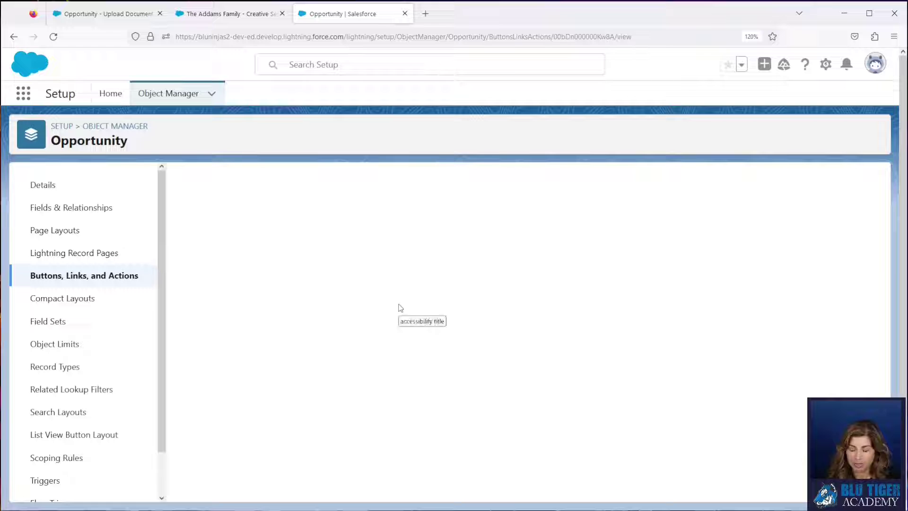
click(404, 229)
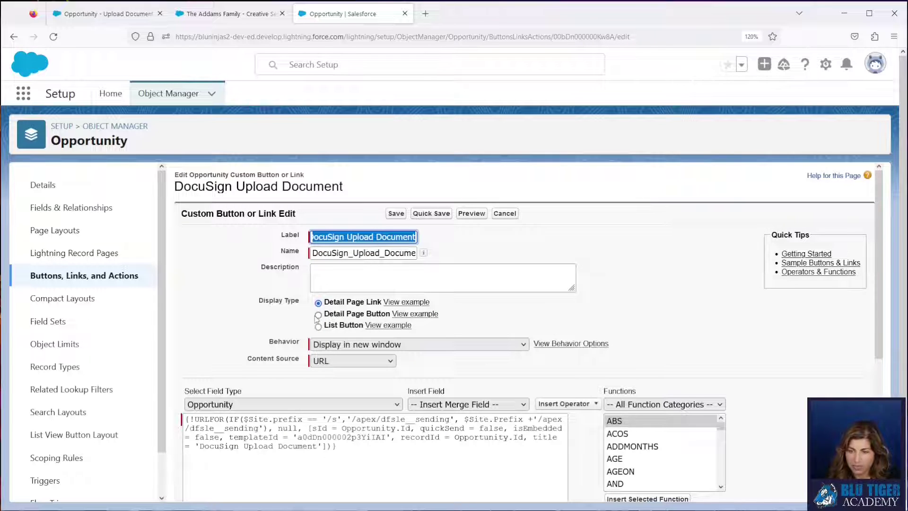
click(318, 315)
click(341, 344)
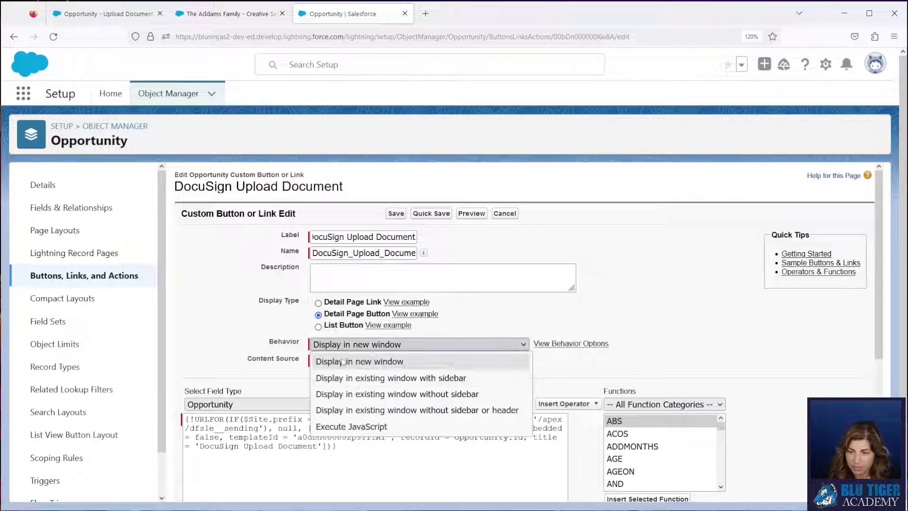
click(370, 414)
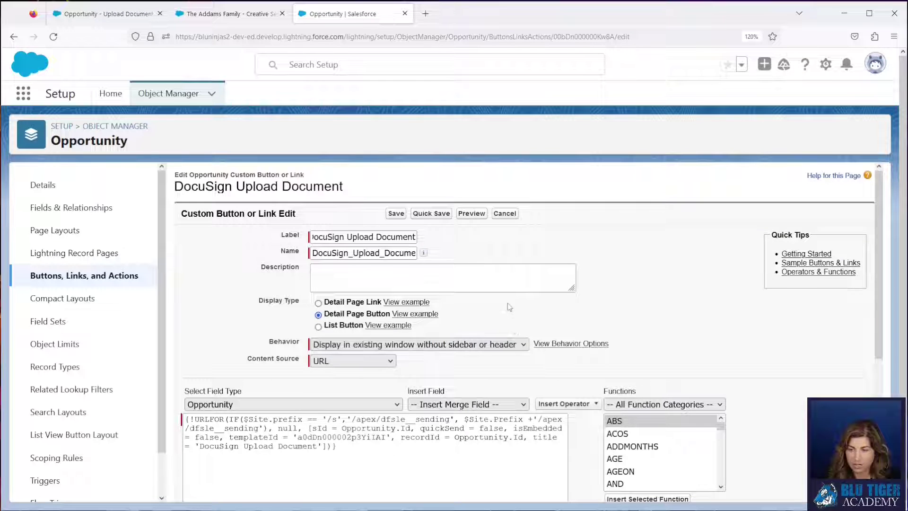
click(396, 213)
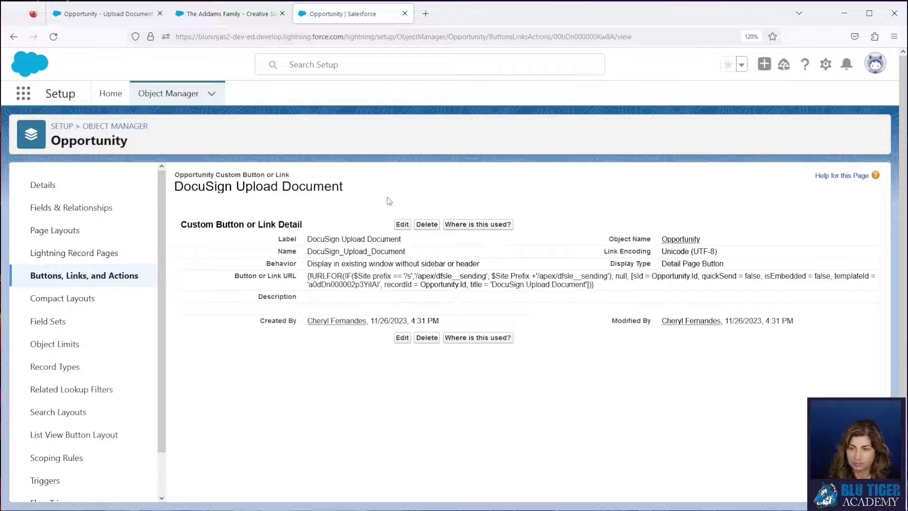
Add DocuSign Upload Document after DocuSign Proposal in the Opportunity Layout actions, then reload The Addams Family.
click(54, 230)
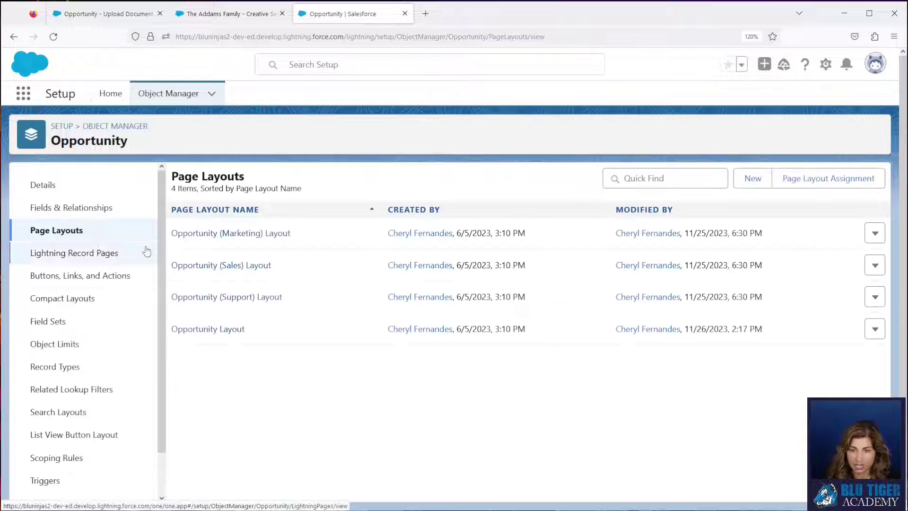
click(202, 330)
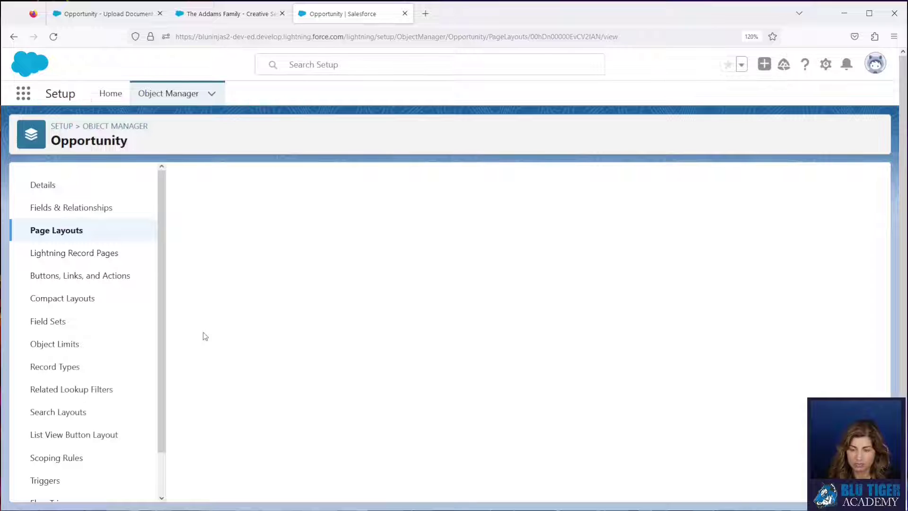
click(224, 252)
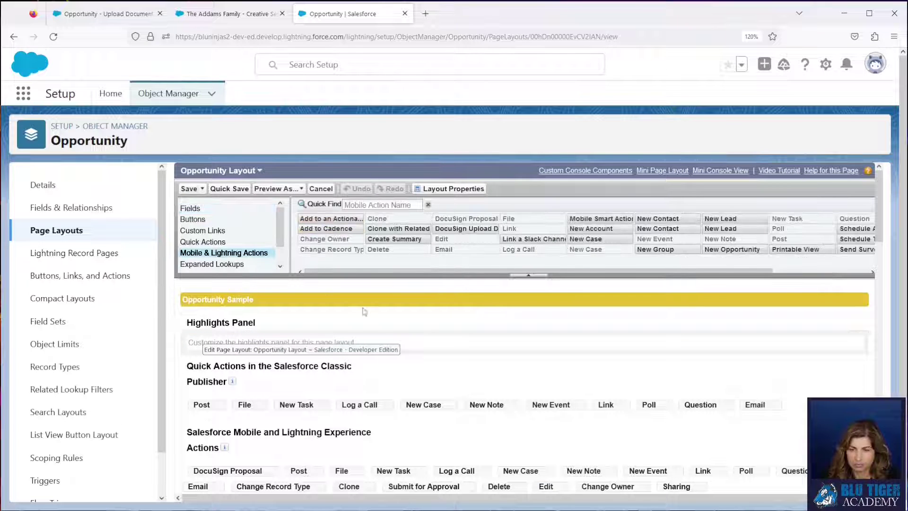
scroll(465, 334, down, 3)
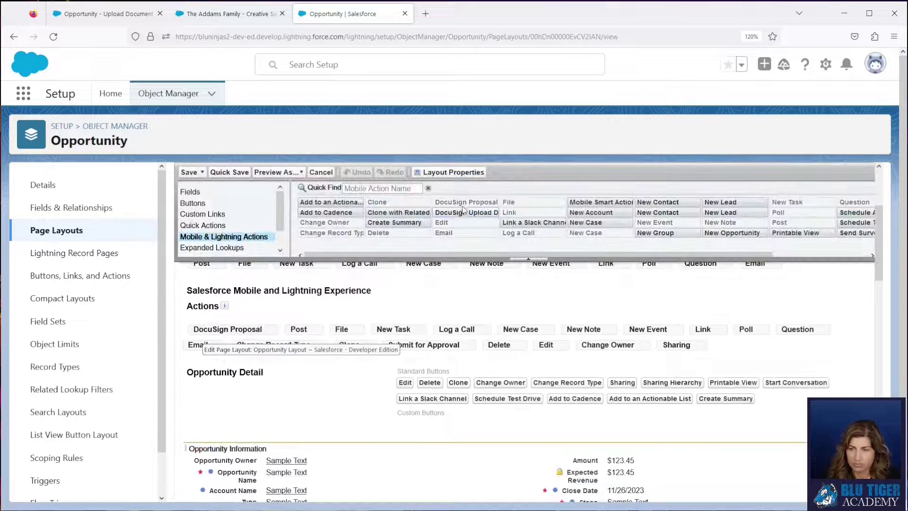
drag(458, 216, 340, 331)
click(223, 172)
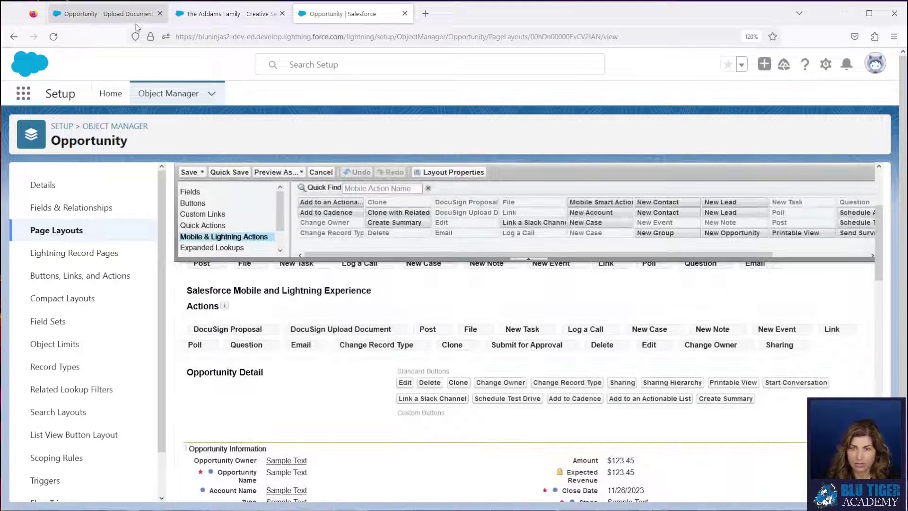
click(220, 18)
click(54, 36)
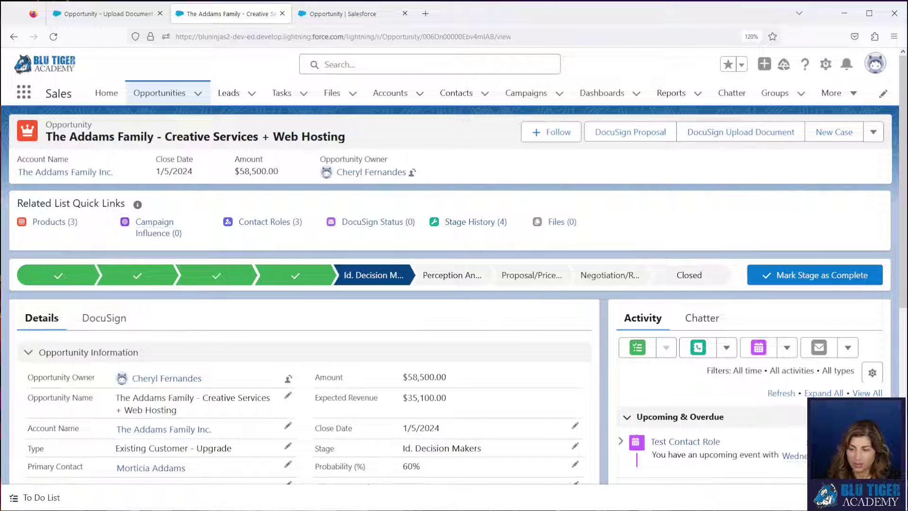
Launch DocuSign Upload Document on the opportunity and upload the proposal .docx file.
click(742, 137)
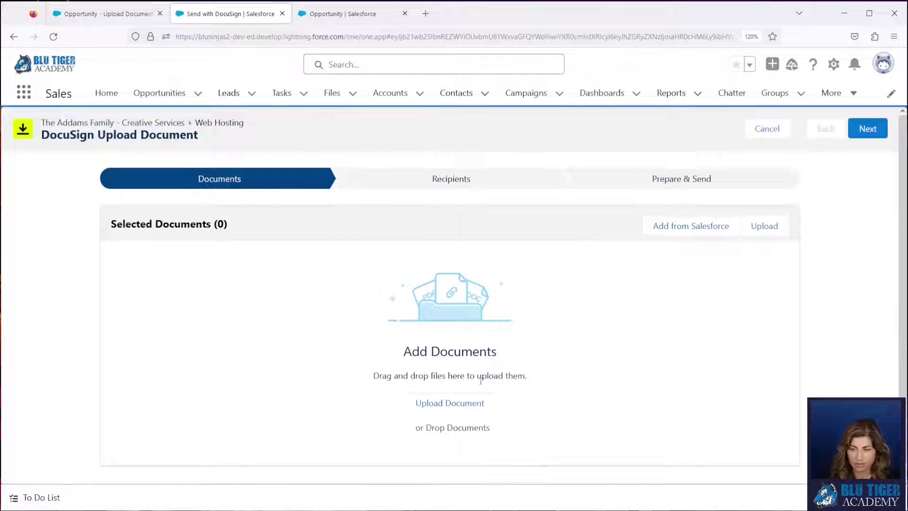
click(478, 400)
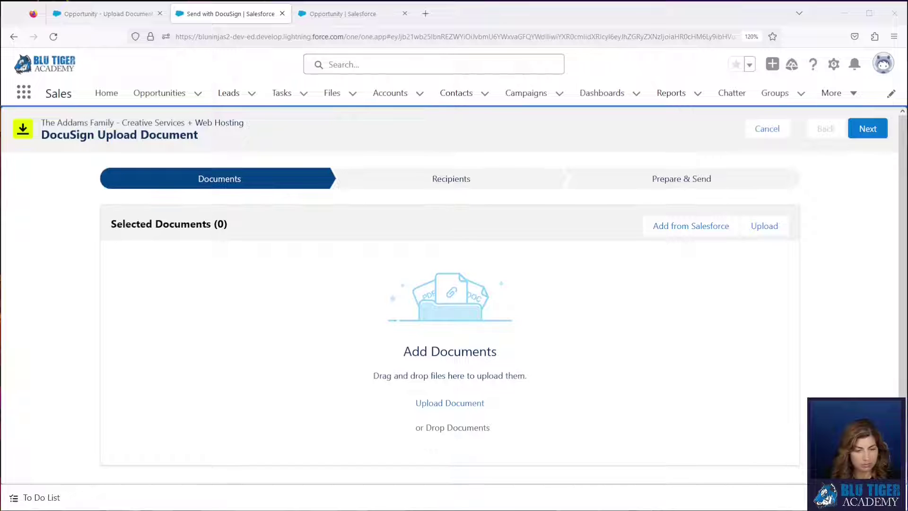
key(Return)
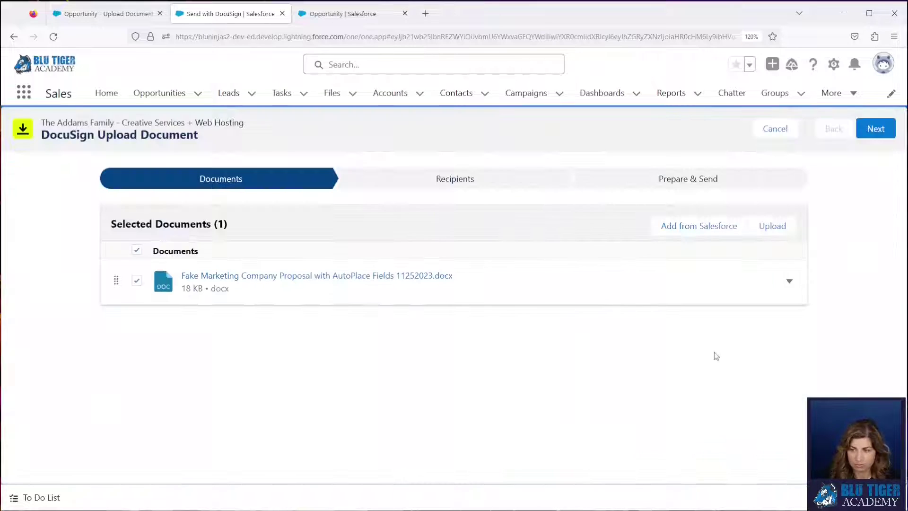
Rename the document to 'Fake Marketing Company Proposal' and continue to the Recipients step.
click(790, 281)
click(802, 326)
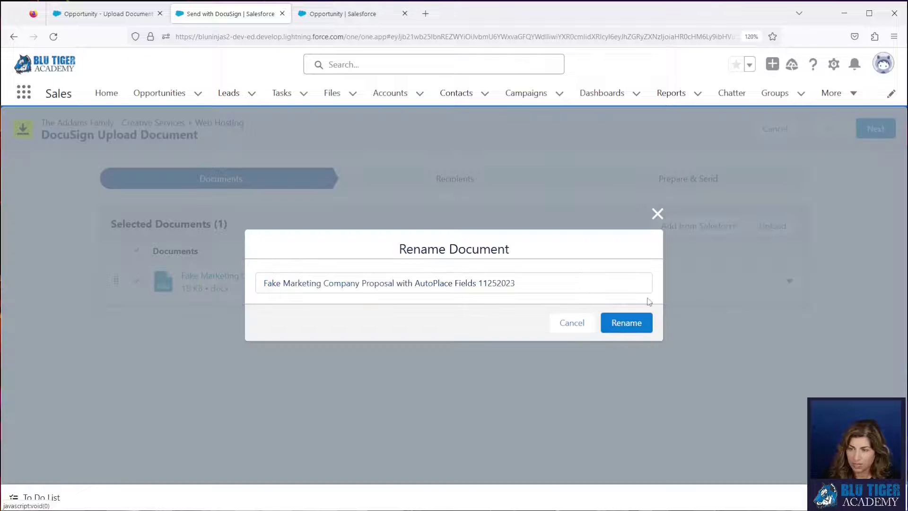
click(575, 283)
key(BackSpace)
key(BackSpace)
key(BackSpace)
key(BackSpace)
key(BackSpace)
key(BackSpace)
key(BackSpace)
key(BackSpace)
key(BackSpace)
key(BackSpace)
key(BackSpace)
key(BackSpace)
key(BackSpace)
key(BackSpace)
key(BackSpace)
key(BackSpace)
key(BackSpace)
key(BackSpace)
key(BackSpace)
key(BackSpace)
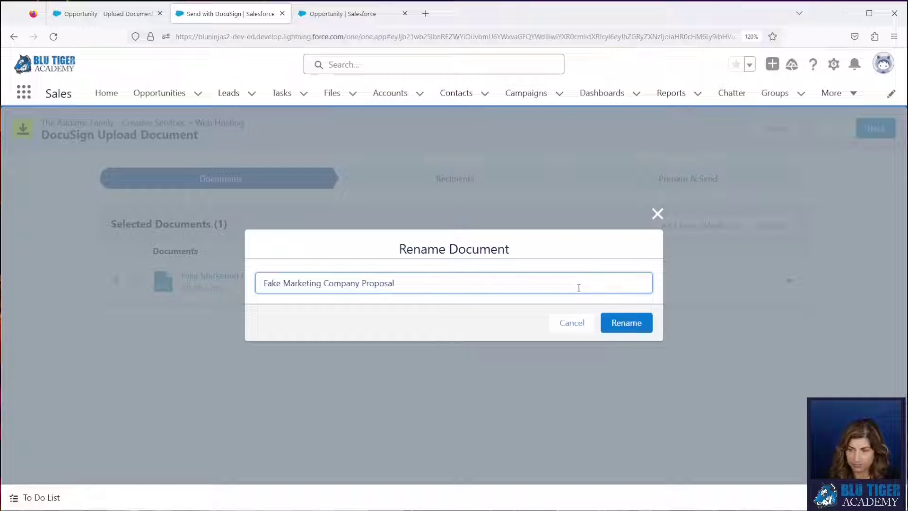
click(640, 322)
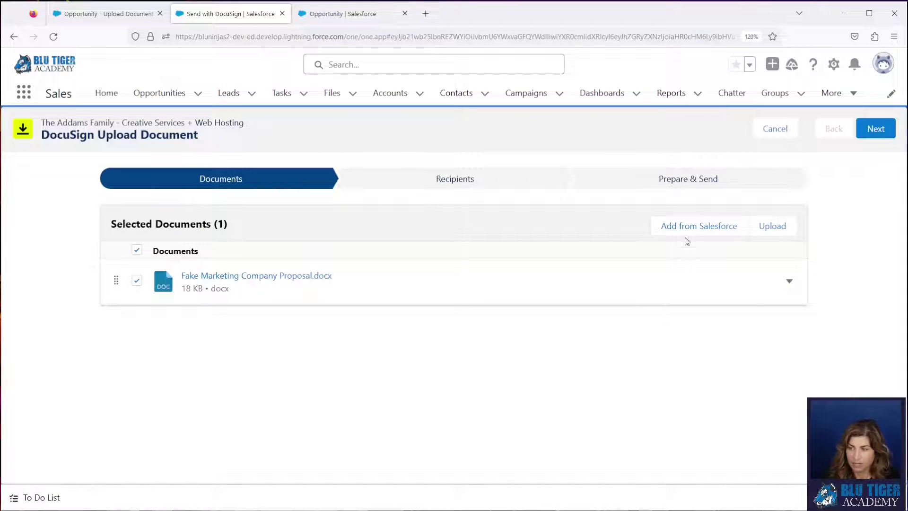
click(524, 184)
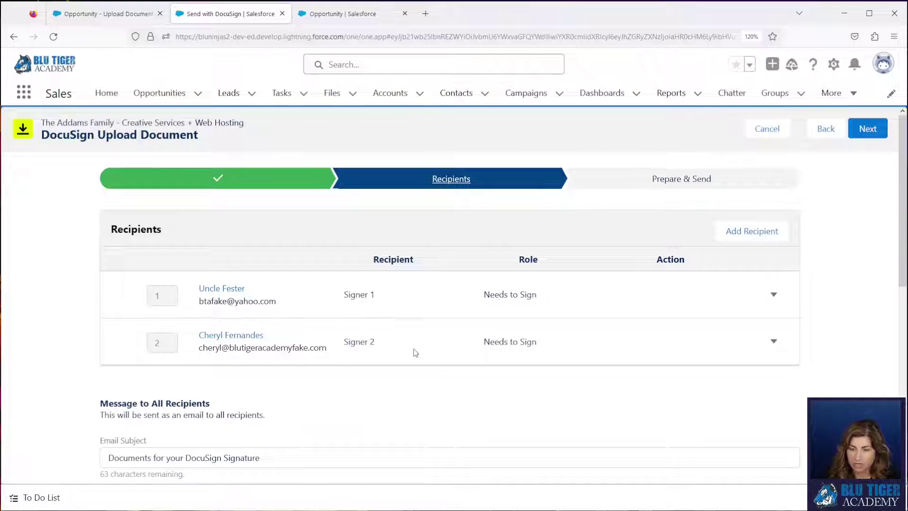
Continue past the two signers to the tagger and scroll through the 3-page proposal.
click(874, 130)
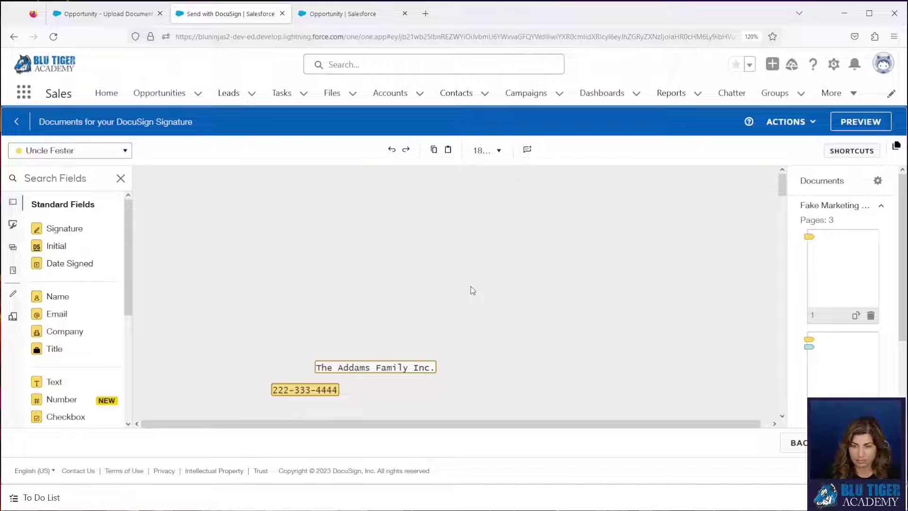
scroll(423, 300, down, 2)
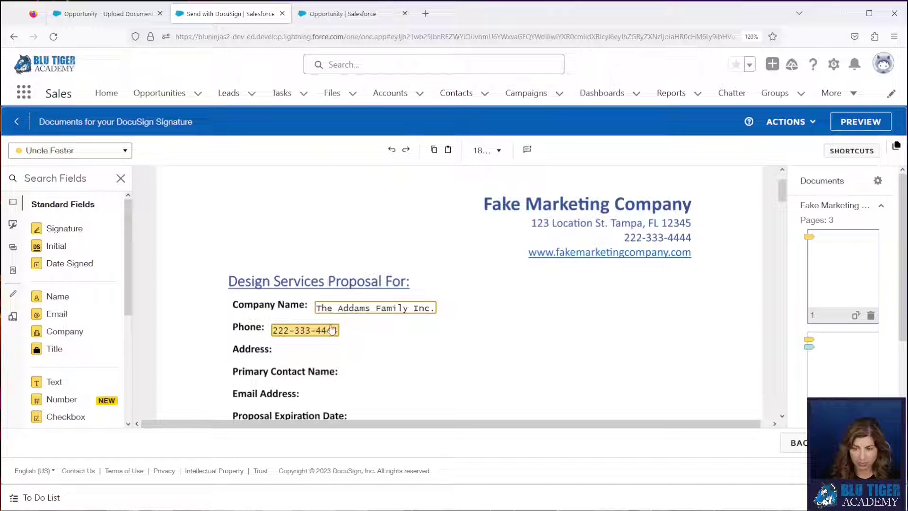
scroll(421, 334, down, 4)
scroll(423, 334, down, 2)
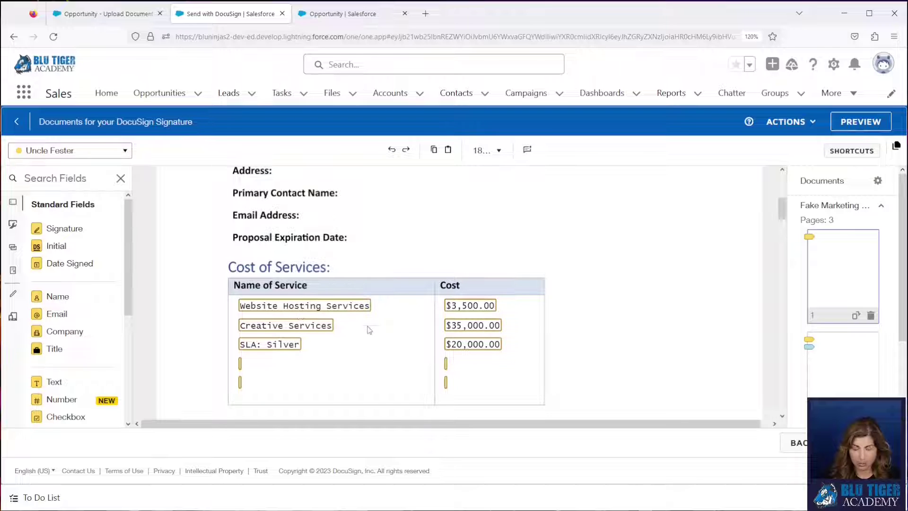
Check that the Preferred Project Start Date tag links to preferred_project_start_date in Salesforce.
scroll(368, 329, down, 10)
scroll(369, 330, down, 5)
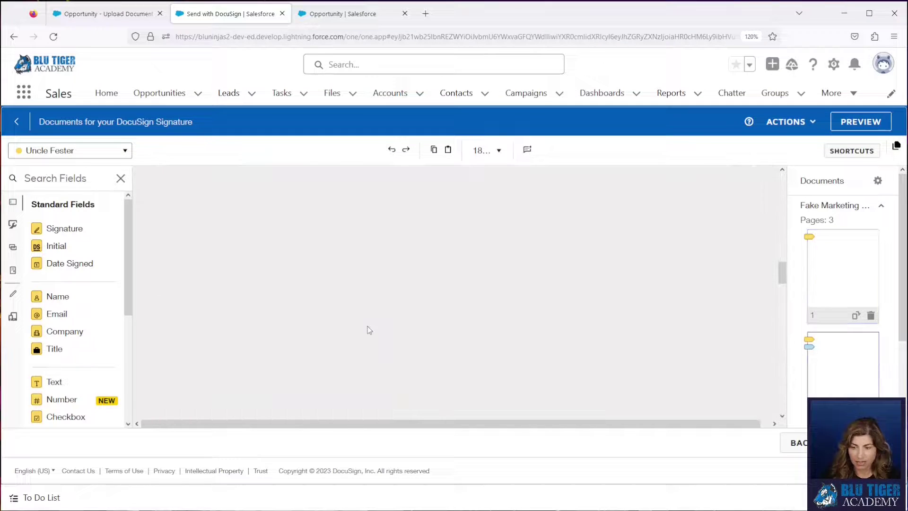
scroll(369, 330, down, 4)
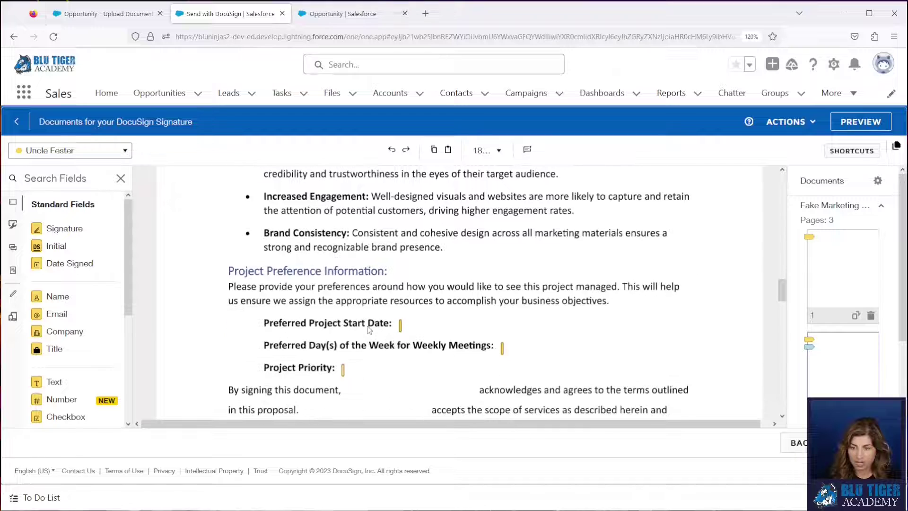
click(401, 326)
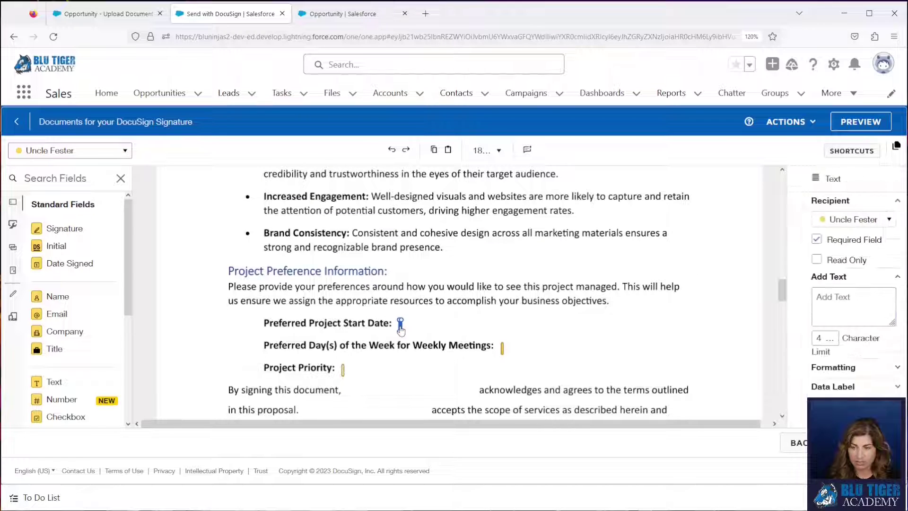
scroll(845, 325, down, 3)
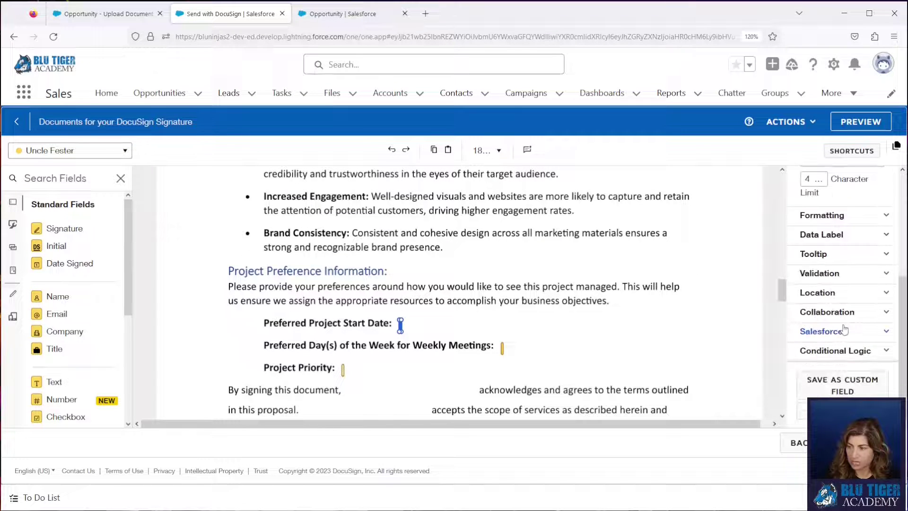
click(835, 337)
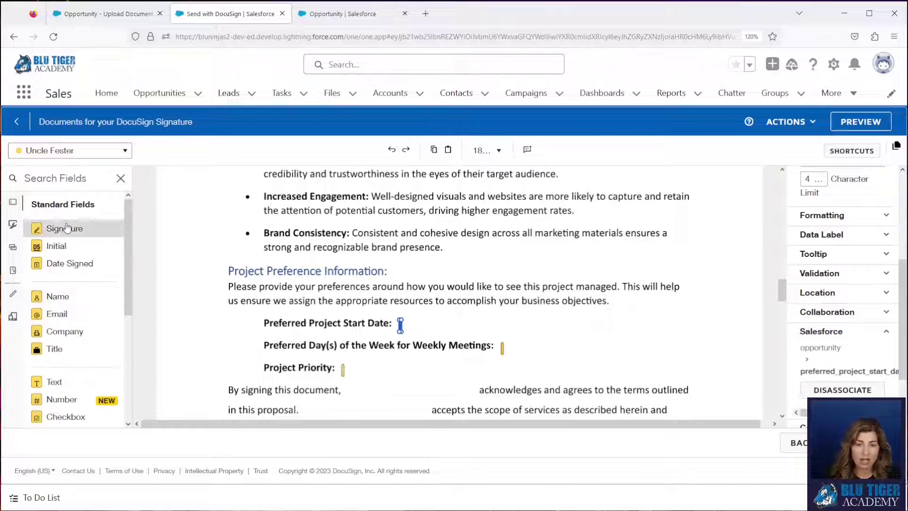
Bring up the custom fields and merge fields lists and scroll through the merge fields.
click(13, 225)
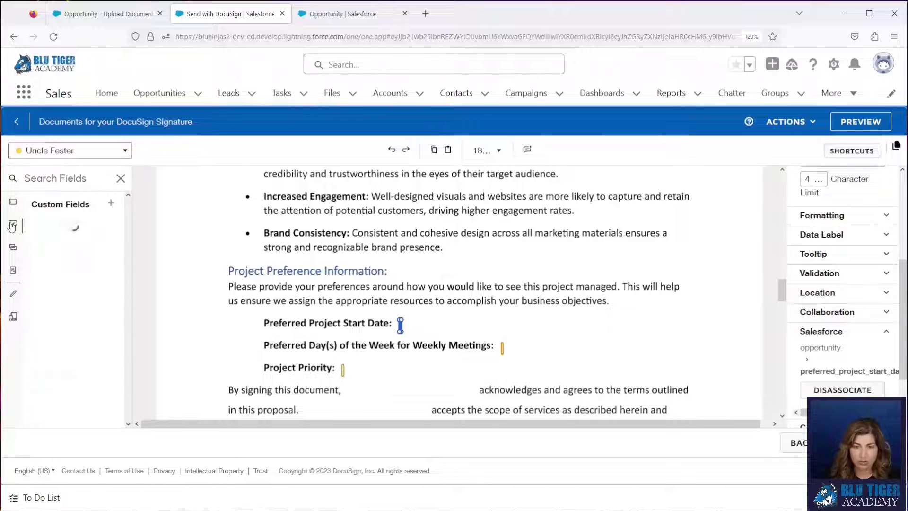
click(13, 247)
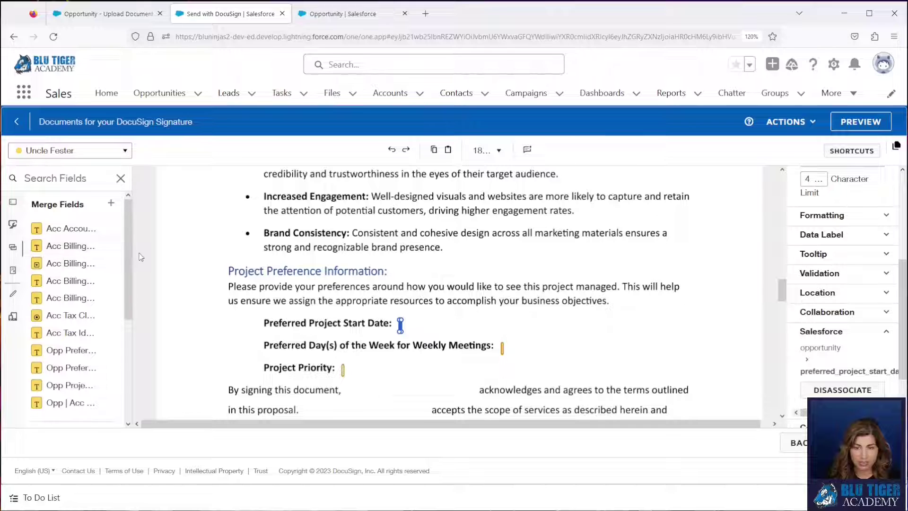
drag(132, 256, 255, 257)
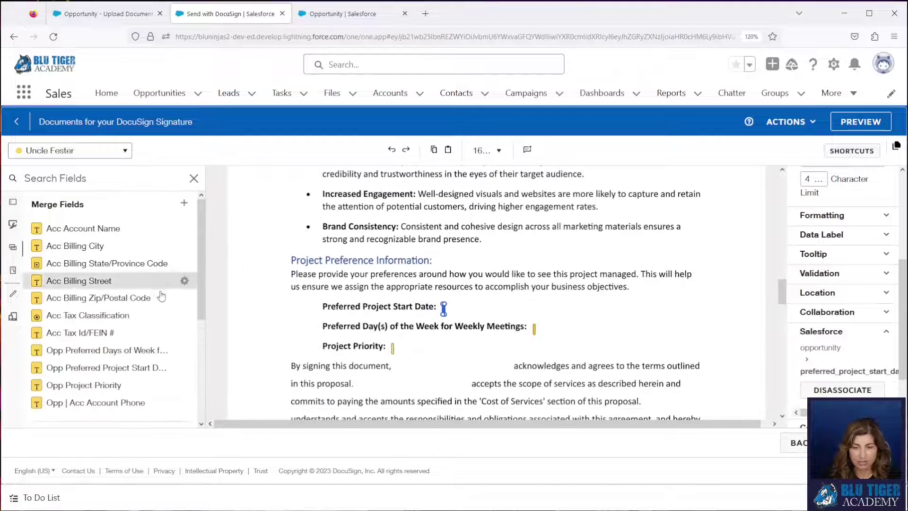
scroll(160, 297, down, 1)
scroll(161, 297, down, 2)
scroll(160, 299, down, 2)
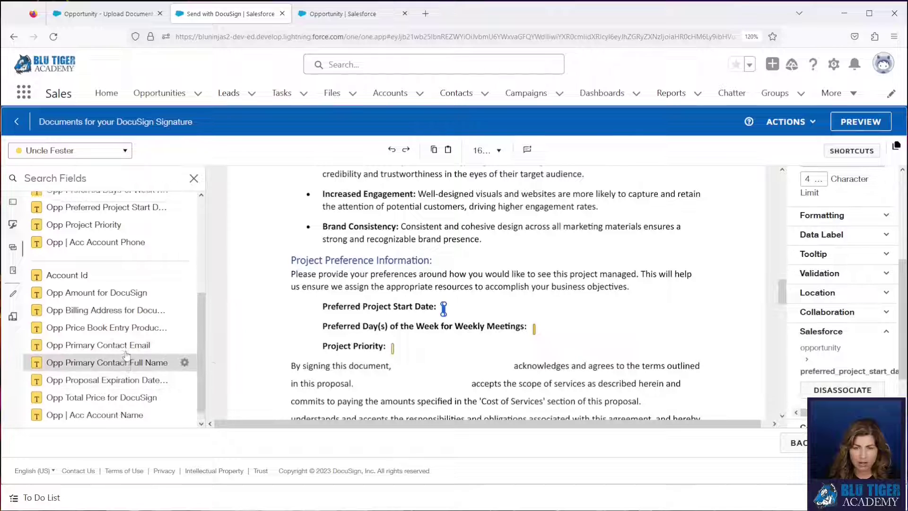
scroll(126, 354, up, 3)
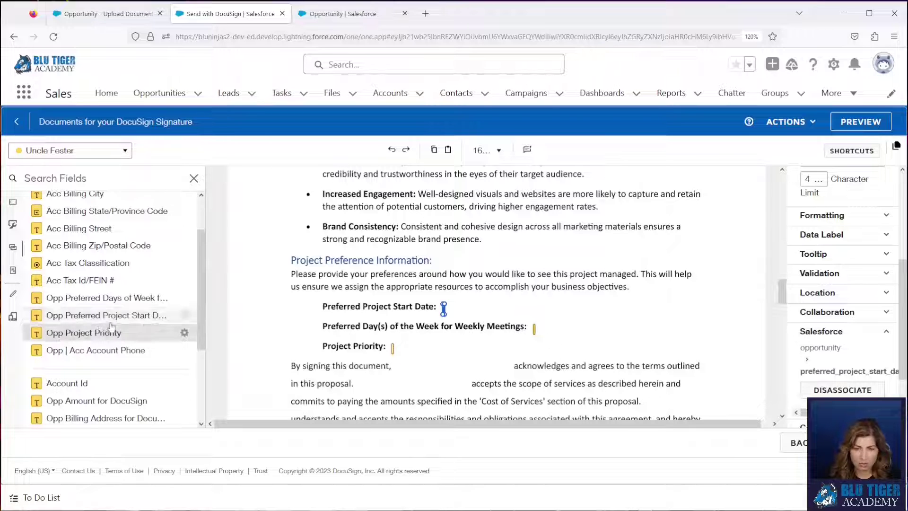
Set the Opp Preferred Project Start Date merge field's validation type to Date (MM/dd/yyyy).
click(185, 316)
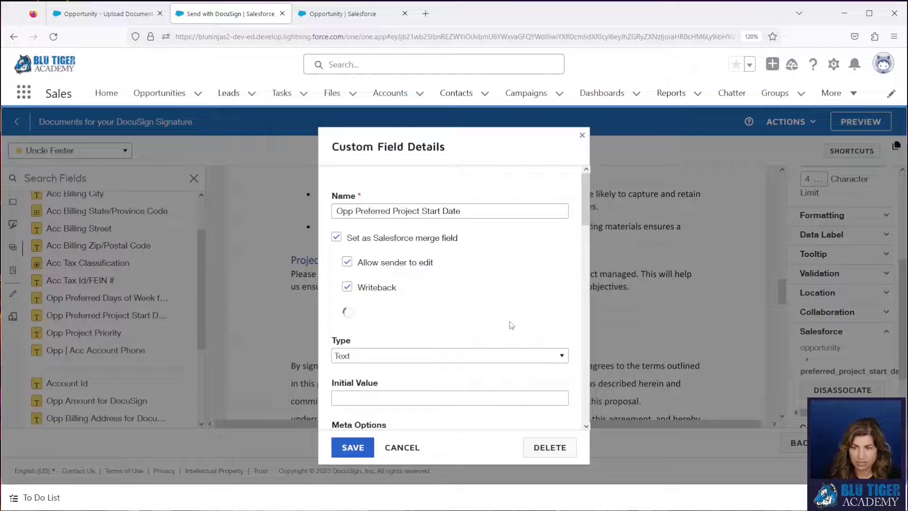
scroll(502, 263, down, 3)
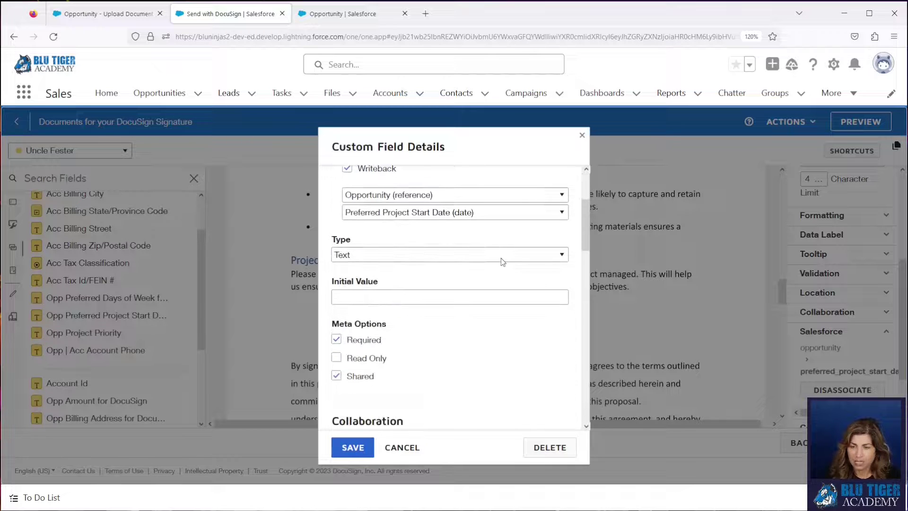
scroll(503, 261, down, 5)
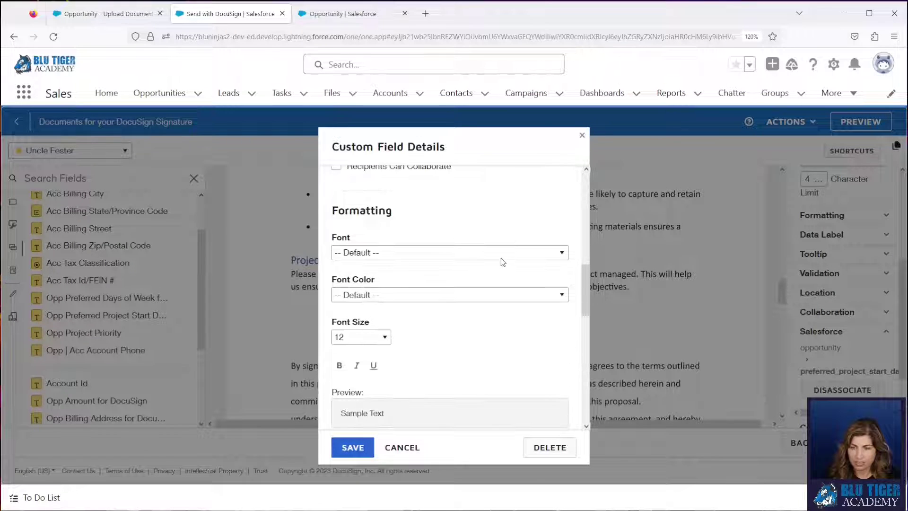
scroll(503, 262, down, 5)
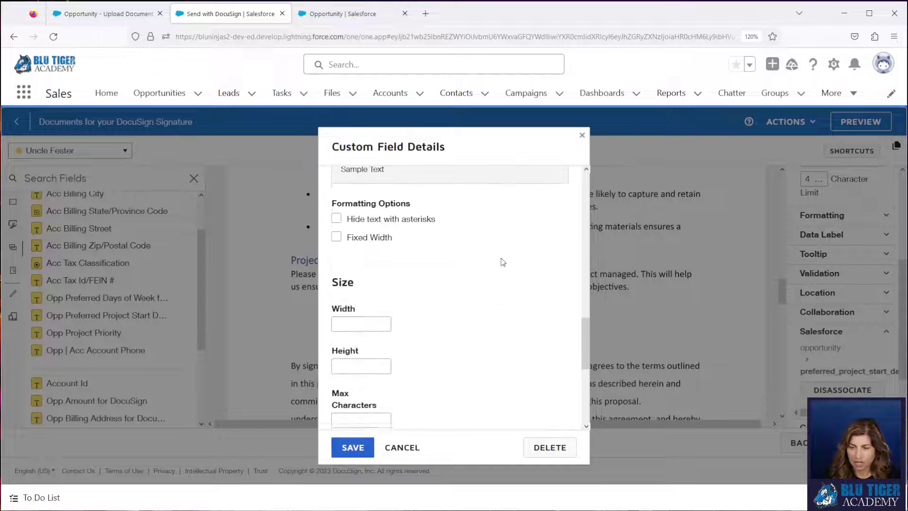
scroll(503, 262, down, 3)
click(394, 280)
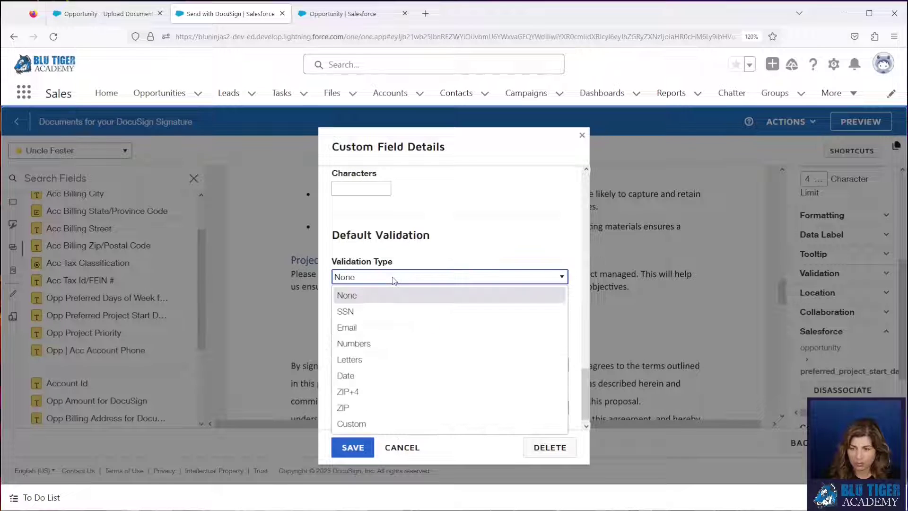
click(403, 376)
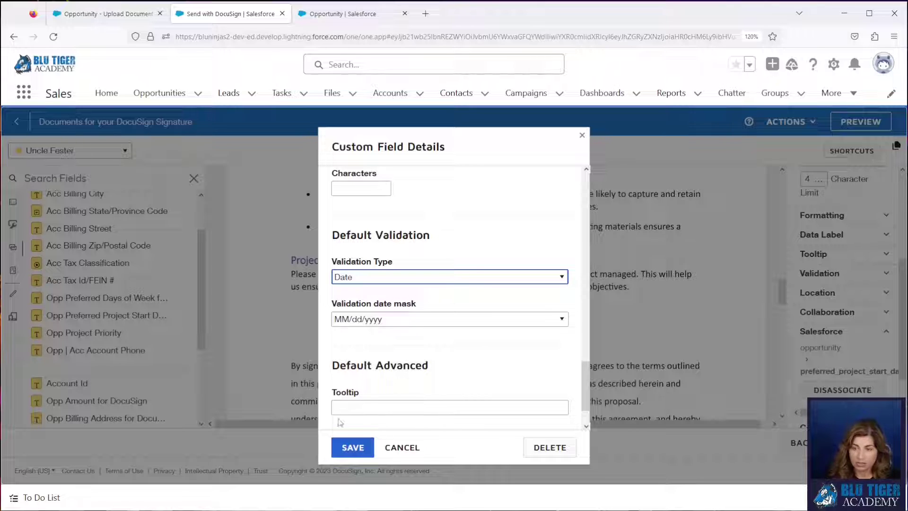
Give the field Calibri font in Black and save its settings.
scroll(367, 298, up, 10)
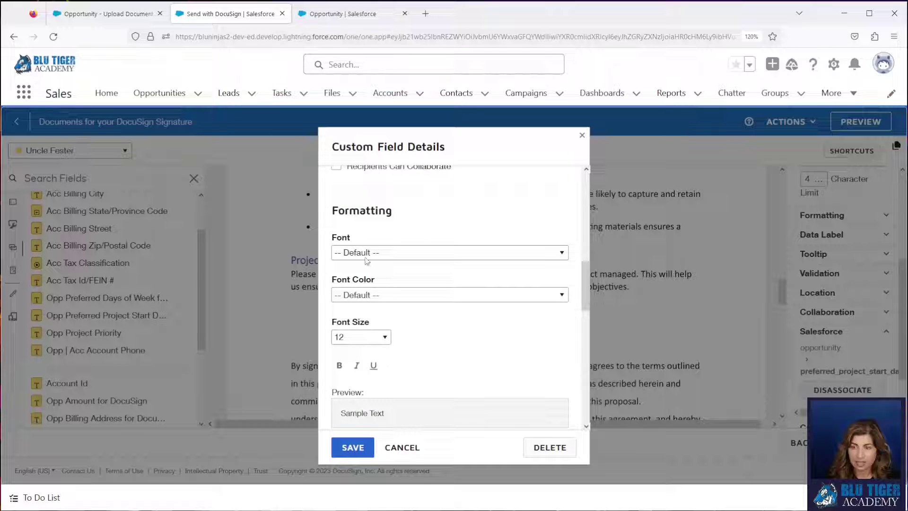
click(366, 258)
click(363, 317)
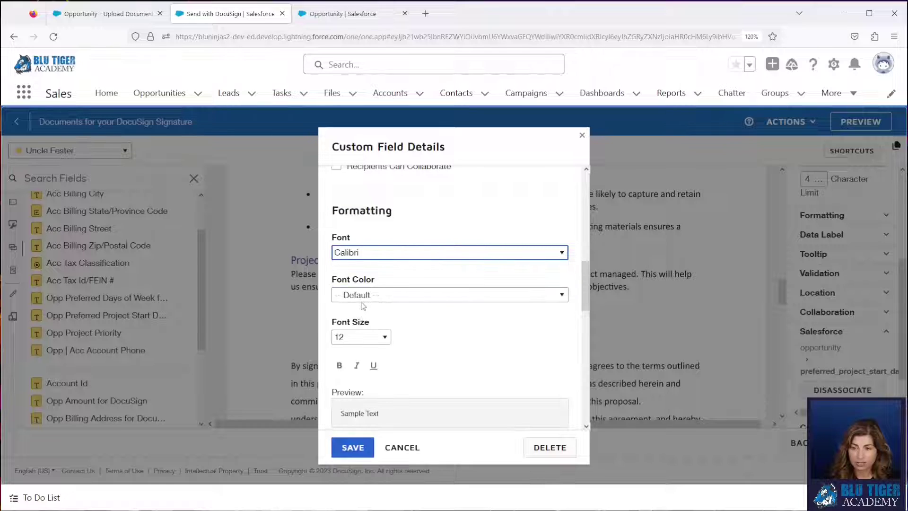
click(363, 298)
click(362, 327)
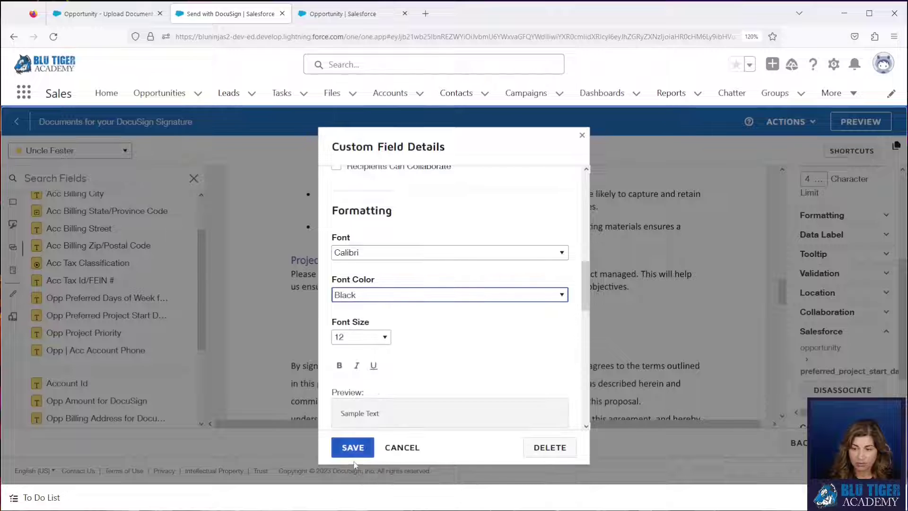
click(350, 455)
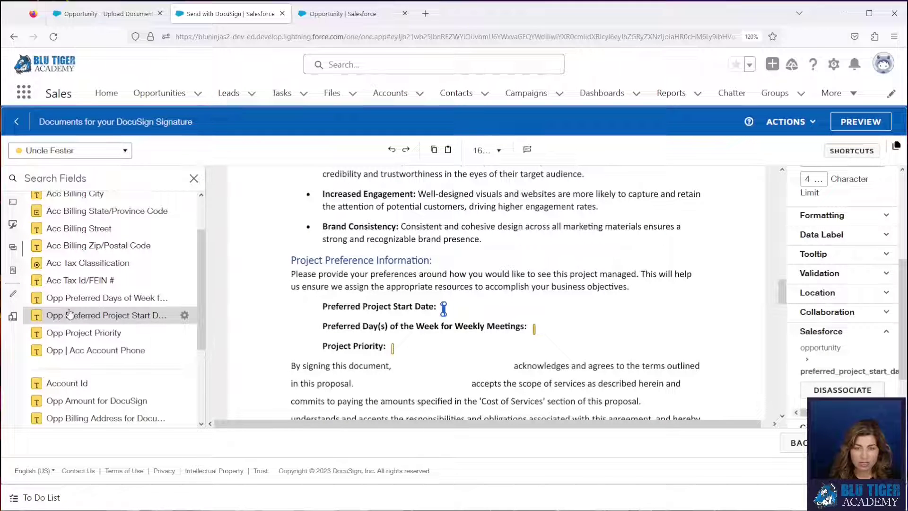
Set the Opp | Acc Account Name merge field to Calibri font in Black and save.
scroll(69, 314, up, 2)
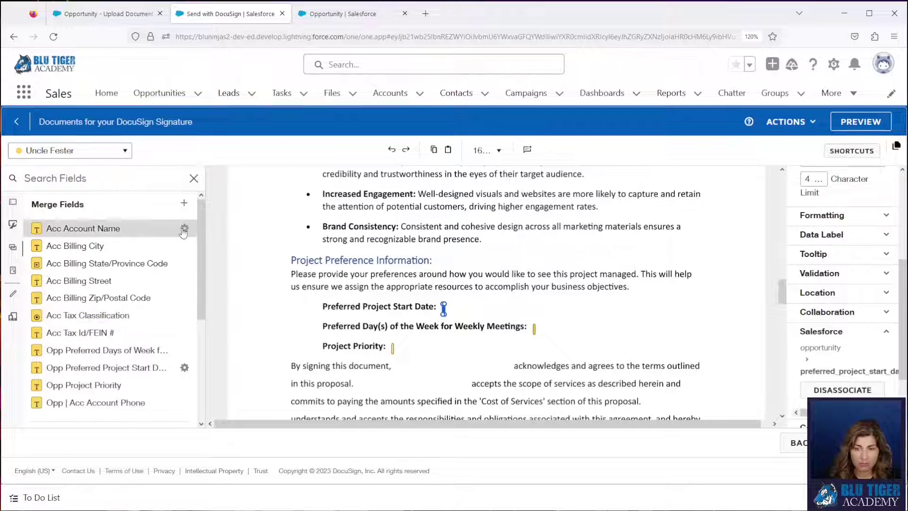
scroll(118, 279, down, 3)
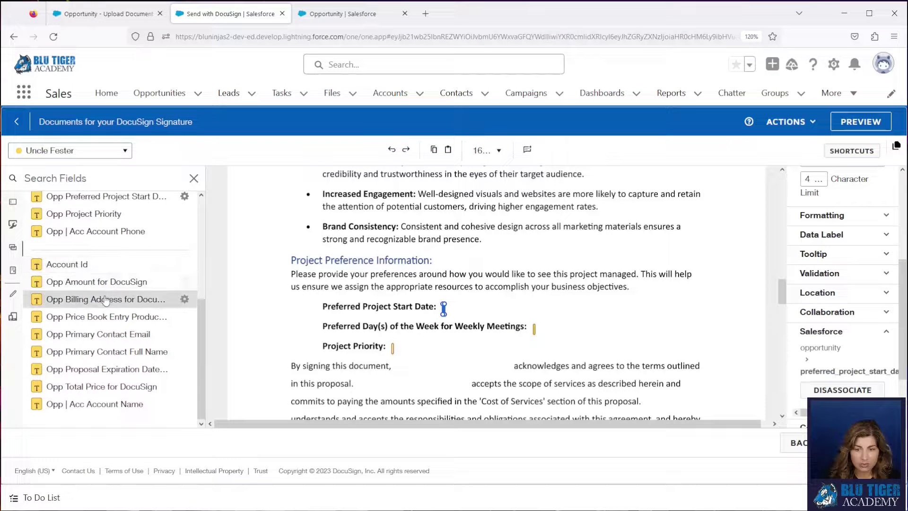
click(185, 405)
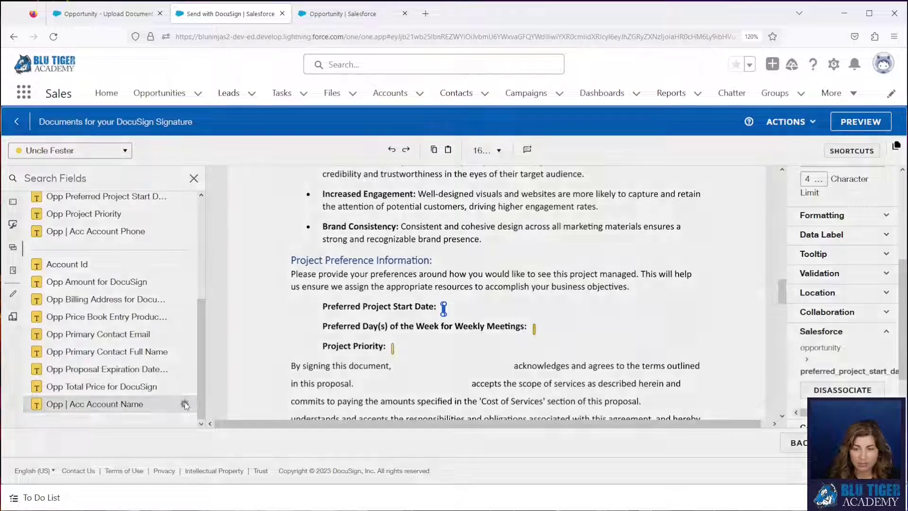
scroll(438, 308, down, 6)
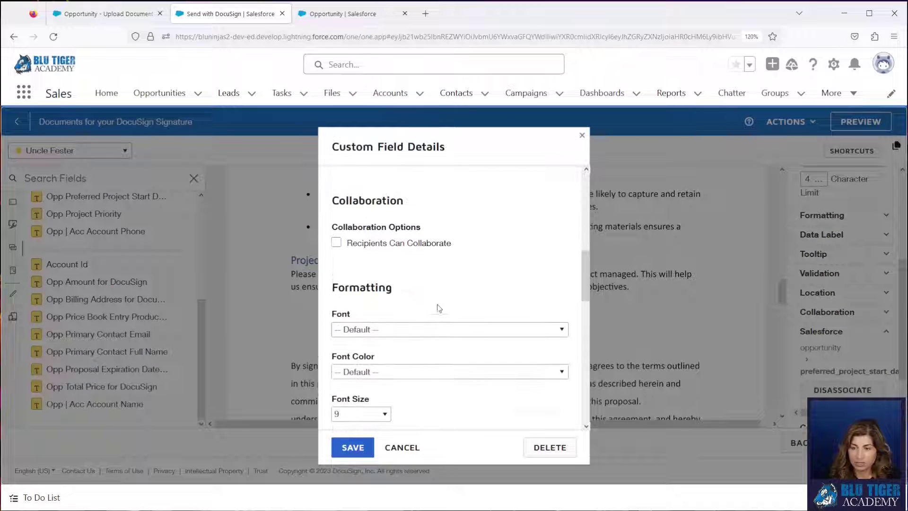
scroll(437, 308, down, 3)
scroll(396, 258, up, 2)
click(374, 272)
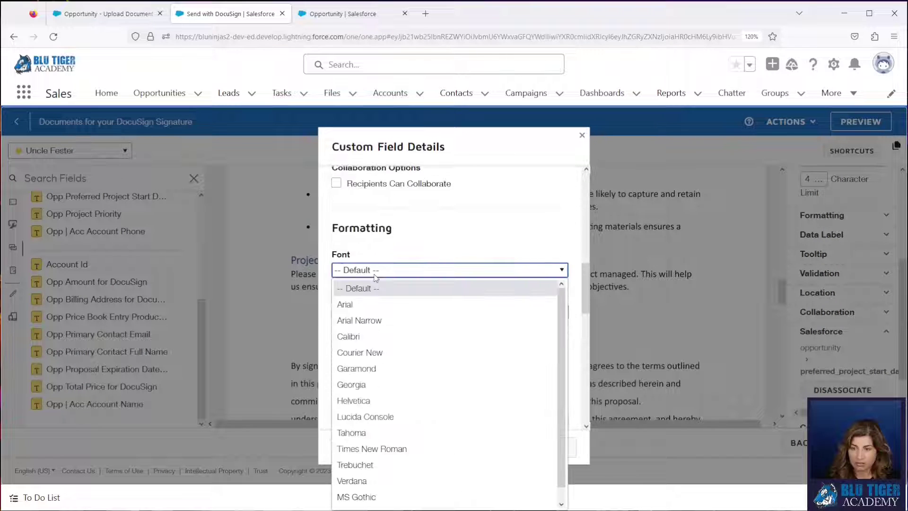
click(370, 336)
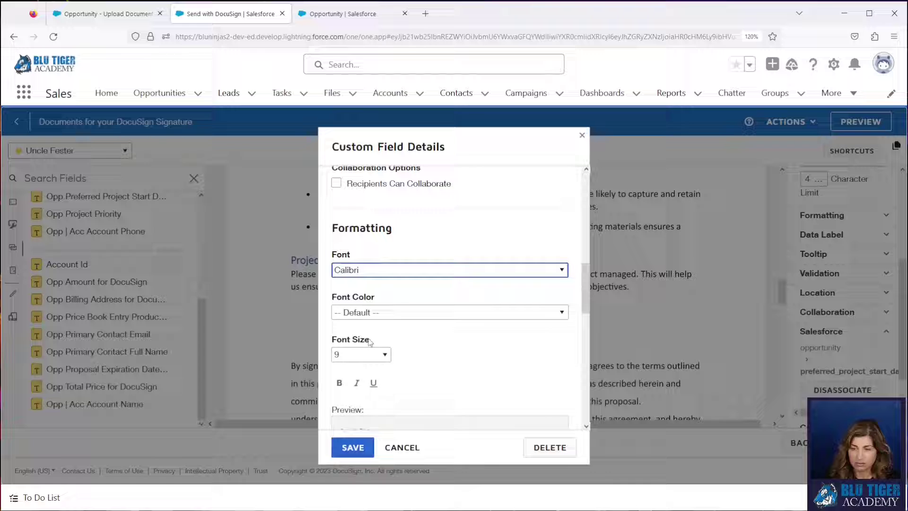
click(372, 314)
click(371, 348)
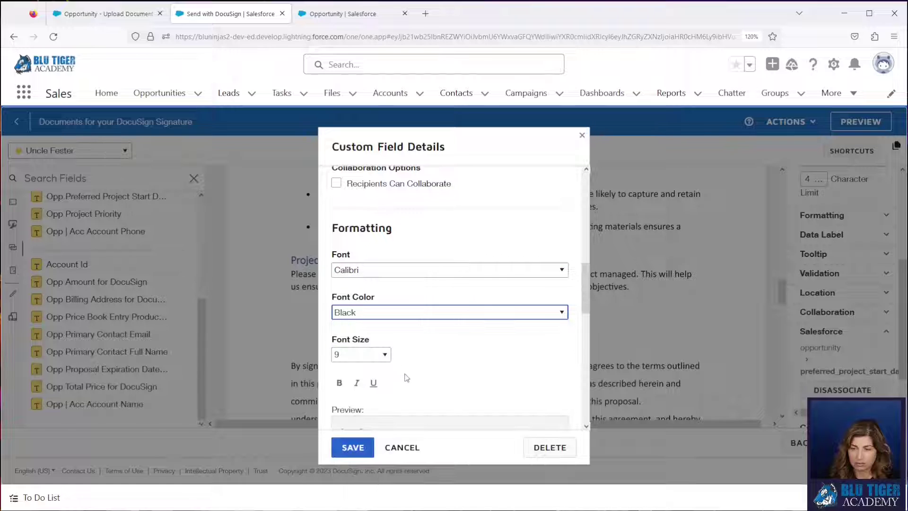
click(352, 448)
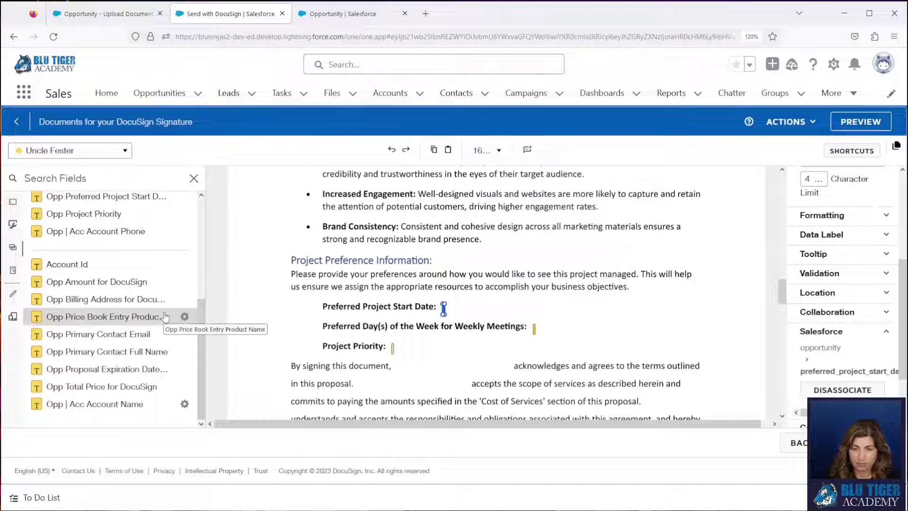
Change the Opp | Acc Account Phone merge field's font to Calibri and save.
click(184, 231)
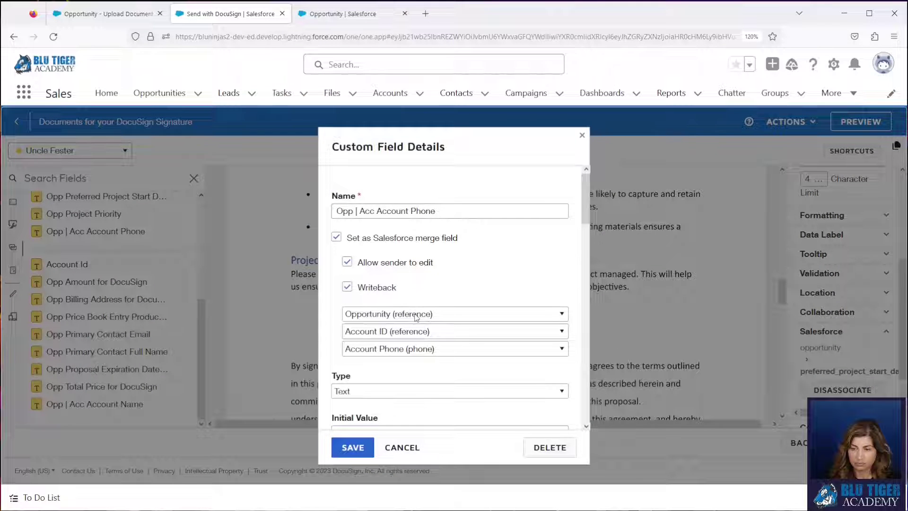
scroll(416, 317, down, 3)
scroll(380, 275, down, 6)
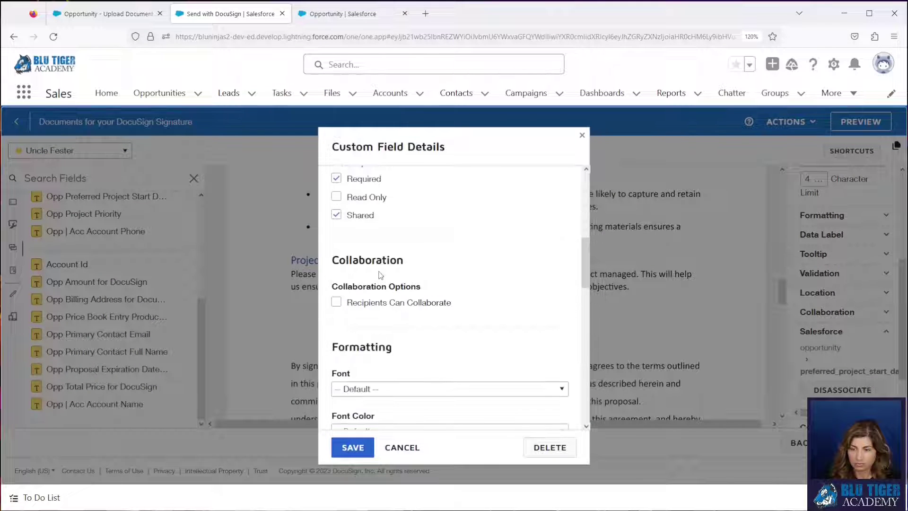
click(377, 271)
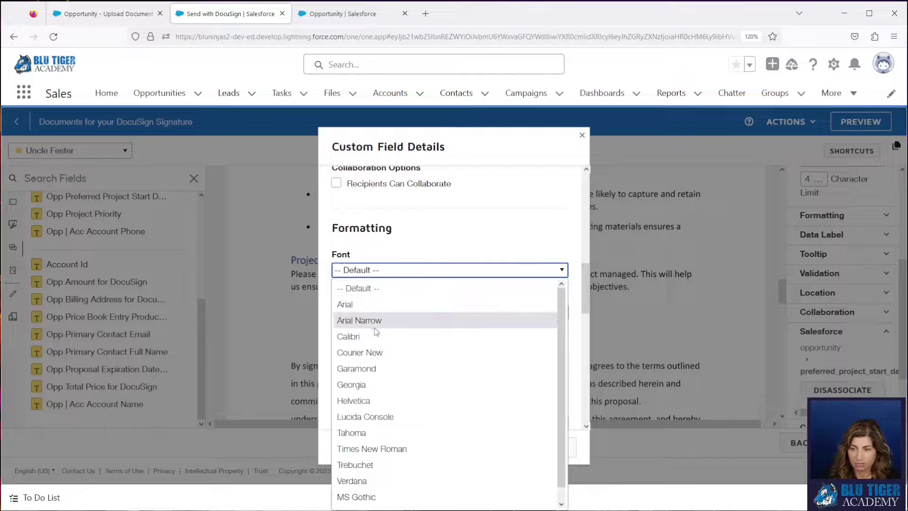
click(357, 337)
click(357, 448)
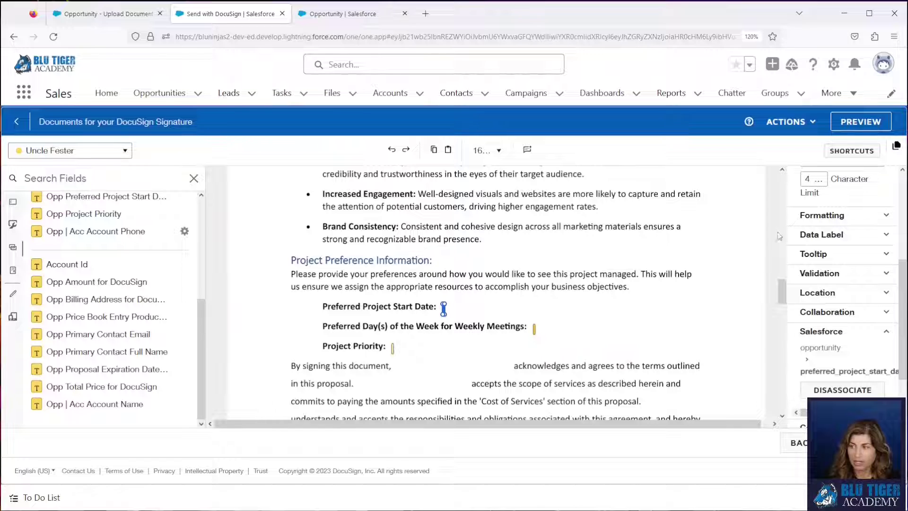
Discard the DocuSign draft envelope from its Actions menu and confirm the discard.
click(785, 127)
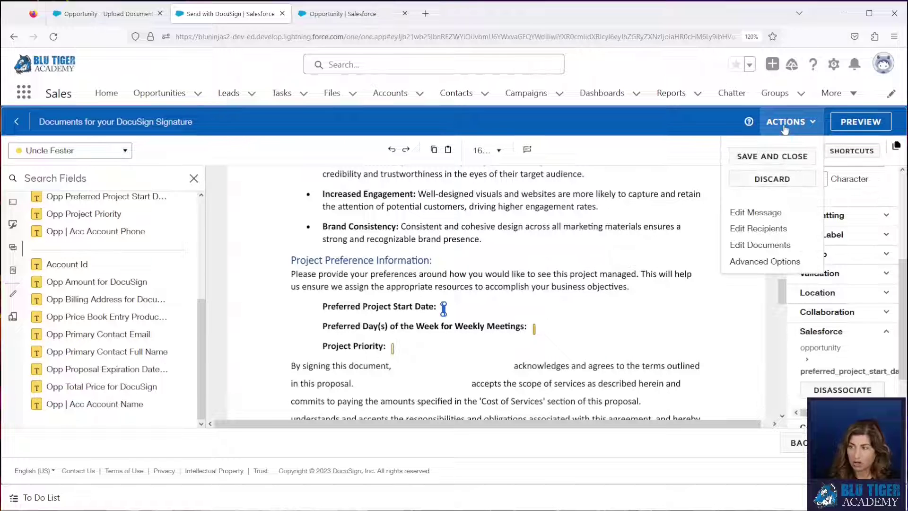
click(772, 179)
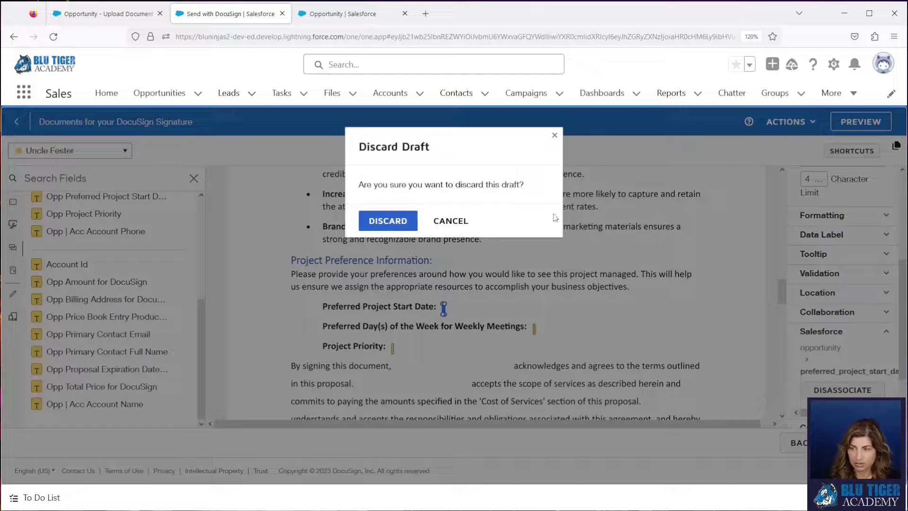
click(392, 224)
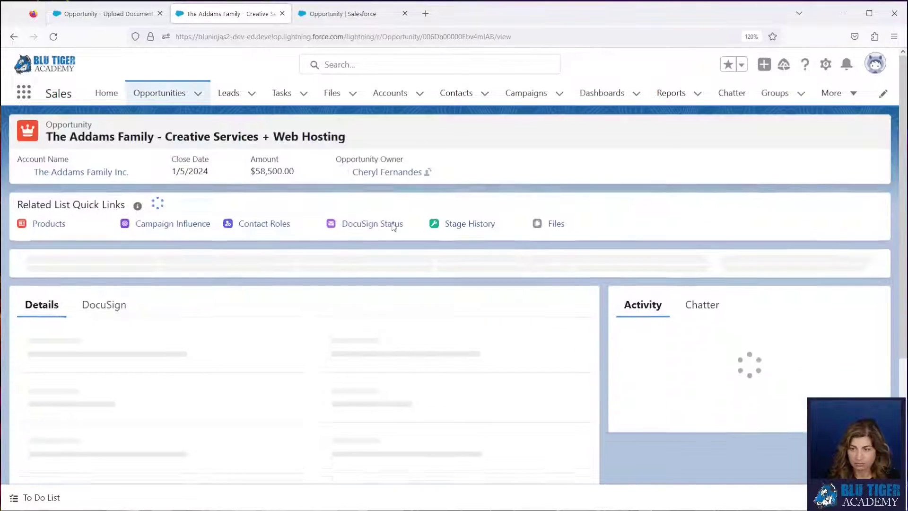
Start a new DocuSign envelope from the opportunity and upload the proposal file.
click(716, 134)
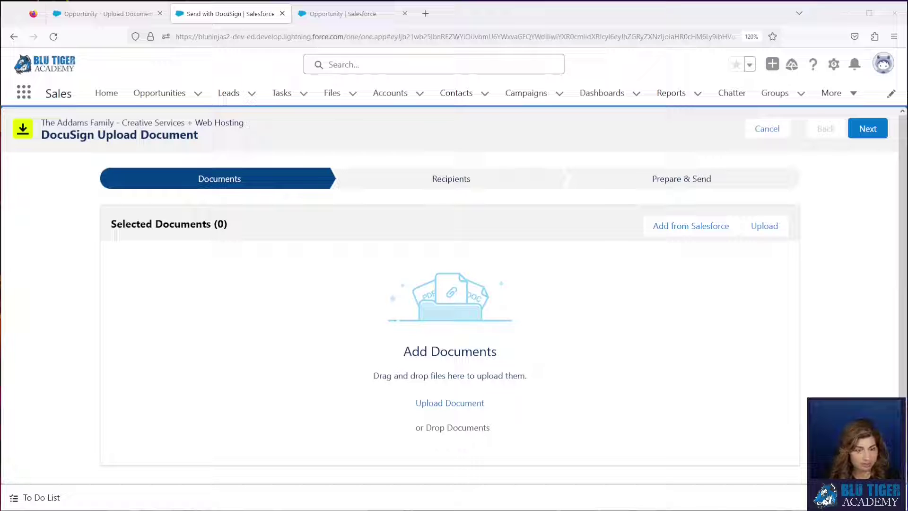
drag(0, 378, 300, 377)
click(626, 321)
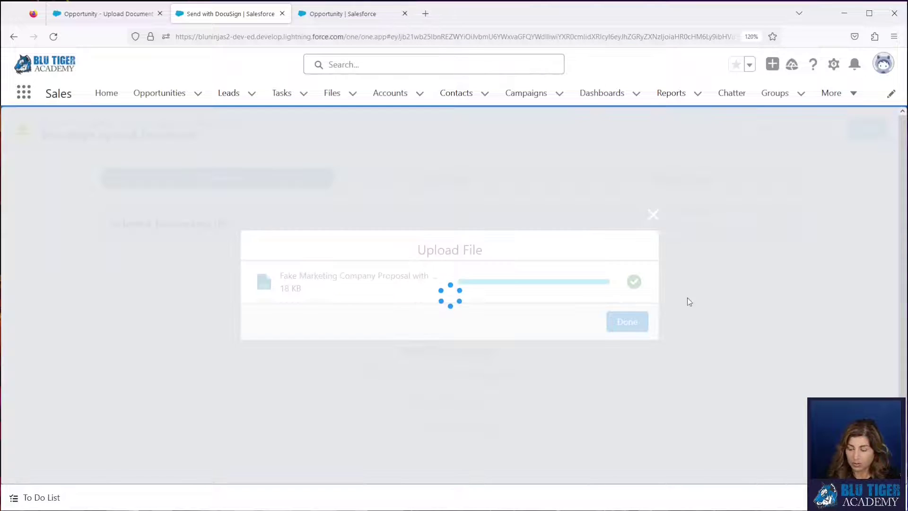
Rename the document to 'Fake Marketing Company Proposal.docx' and proceed to Prepare & Send.
click(787, 283)
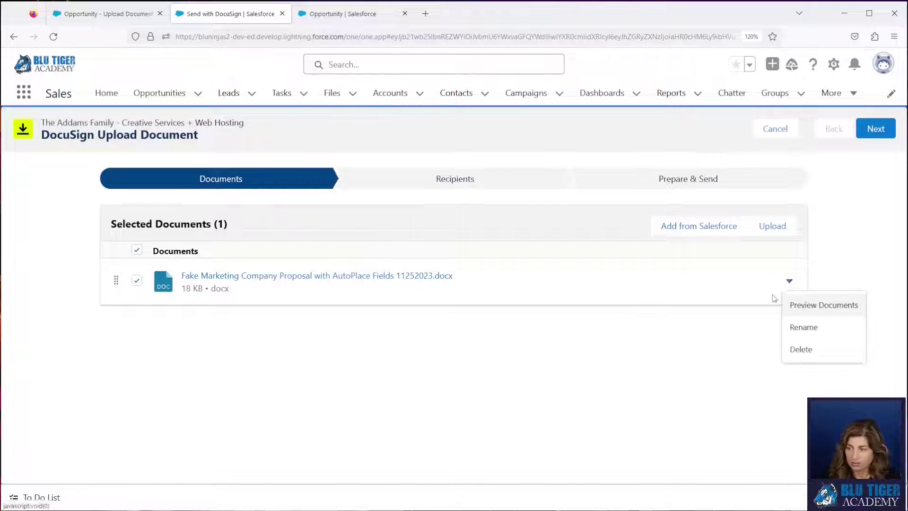
click(804, 326)
click(543, 281)
key(BackSpace)
key(BackSpace)
key(BackSpace)
key(BackSpace)
key(BackSpace)
key(BackSpace)
key(BackSpace)
key(BackSpace)
key(BackSpace)
key(BackSpace)
key(BackSpace)
key(BackSpace)
key(BackSpace)
key(BackSpace)
key(BackSpace)
key(BackSpace)
key(BackSpace)
key(BackSpace)
key(BackSpace)
key(BackSpace)
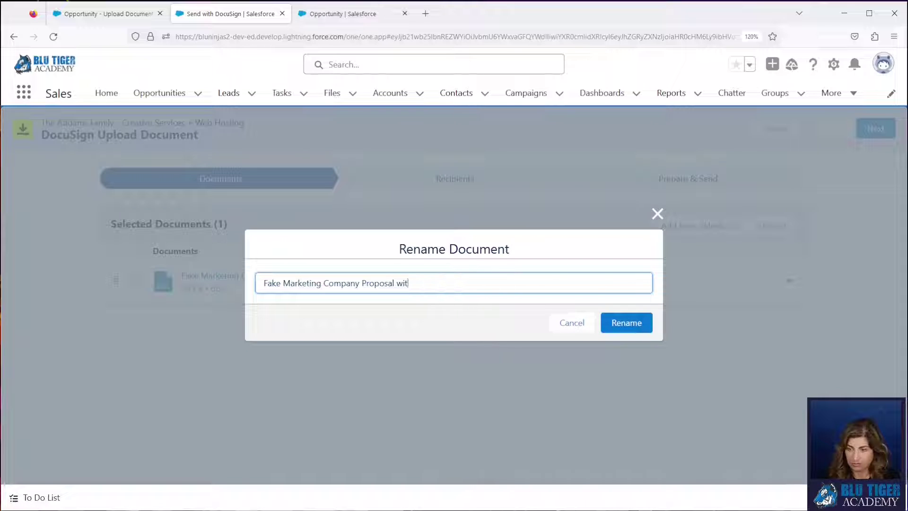
click(646, 325)
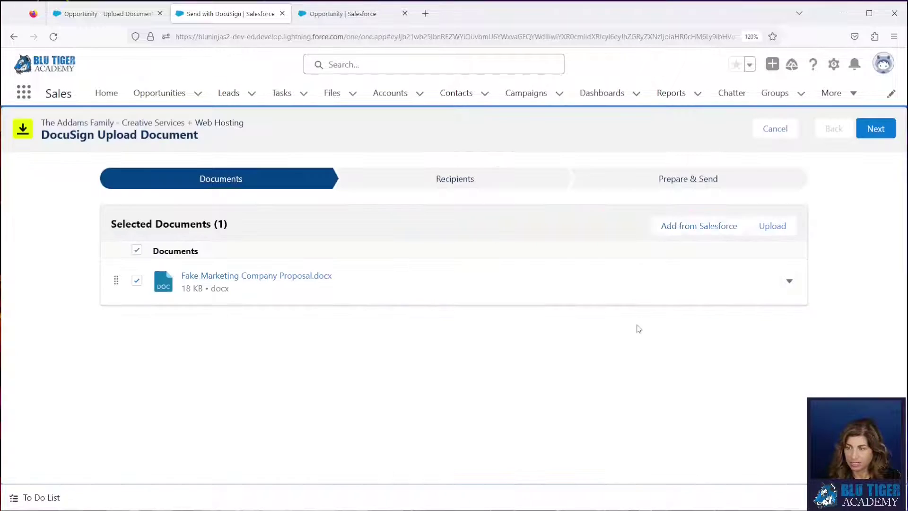
click(676, 185)
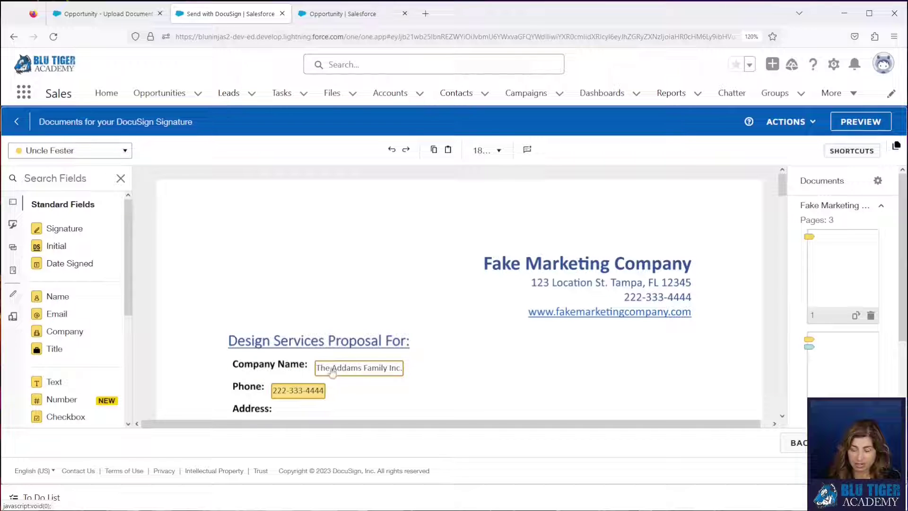
Review the placed fields and the envelope's recipient list.
scroll(457, 365, down, 5)
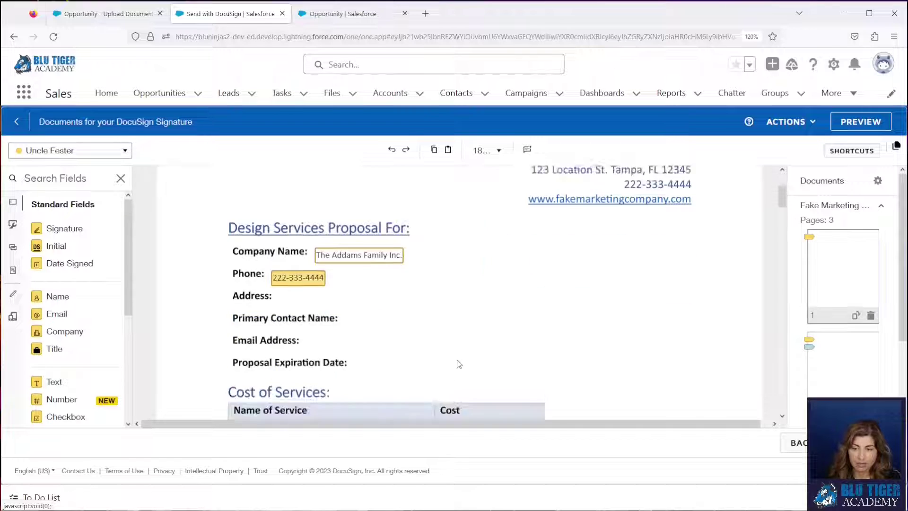
scroll(458, 364, down, 10)
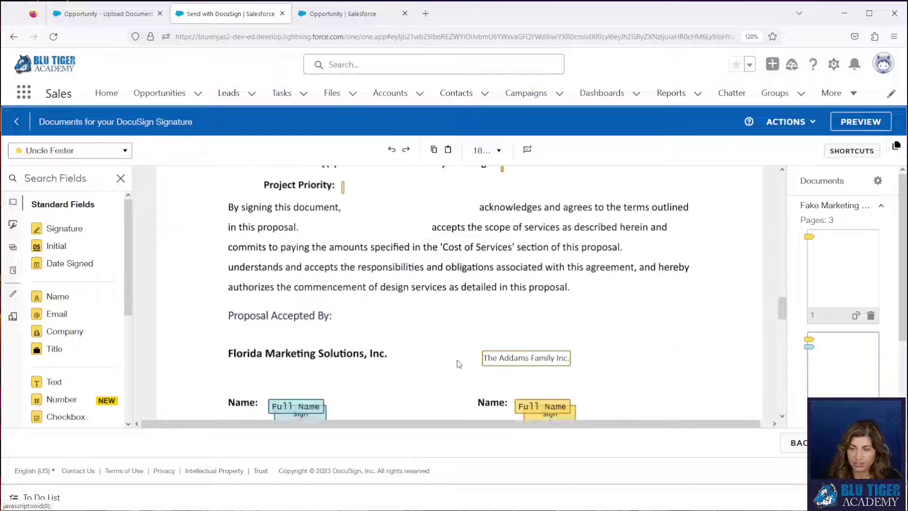
scroll(458, 364, down, 4)
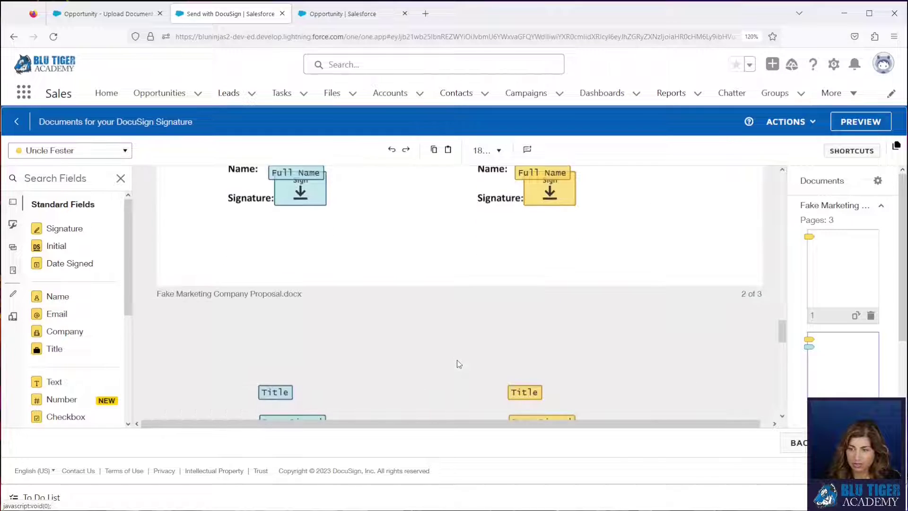
scroll(338, 296, up, 4)
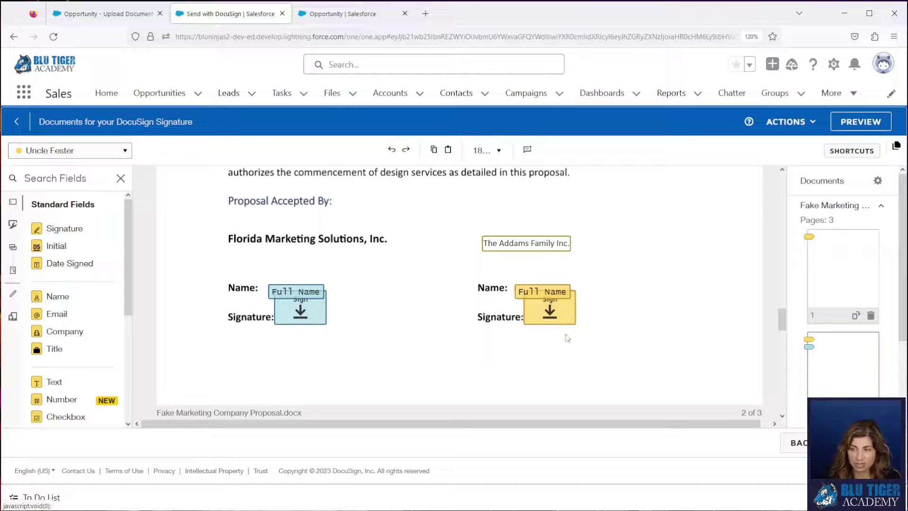
click(66, 151)
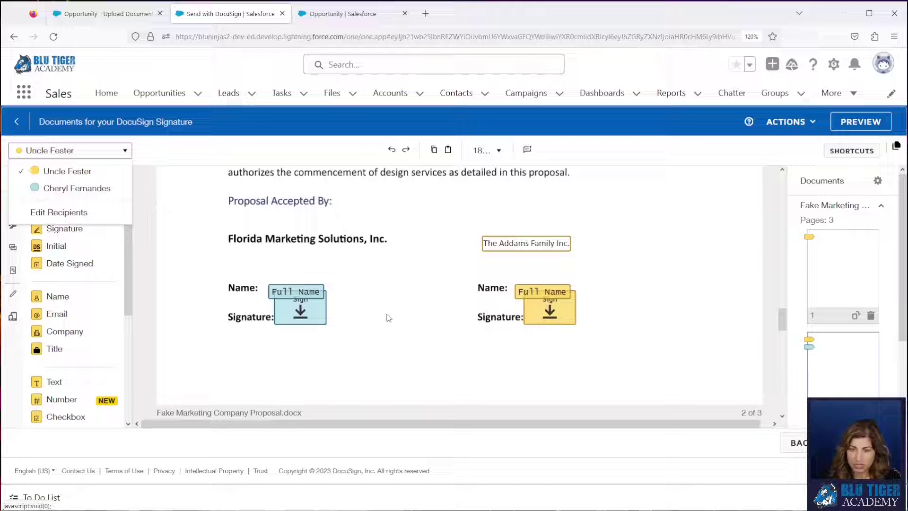
scroll(367, 320, down, 5)
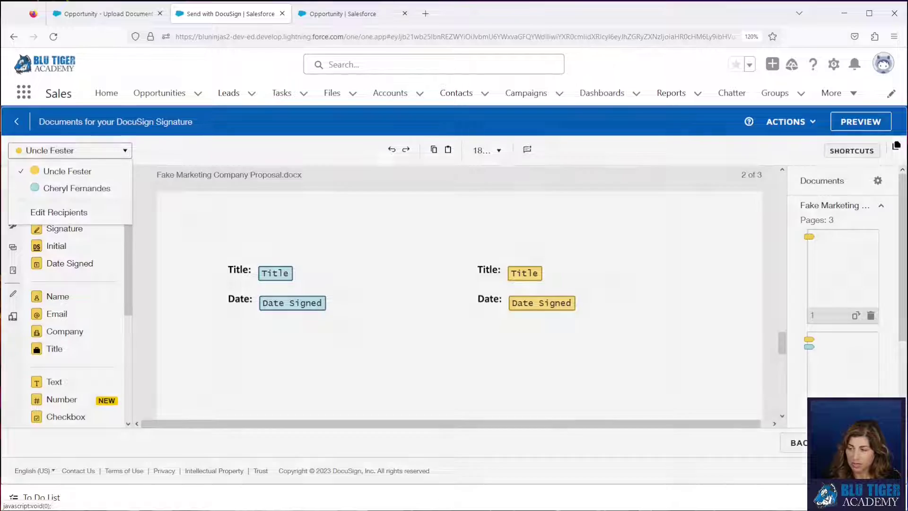
Send the envelope and go back to the opportunity record.
click(334, 279)
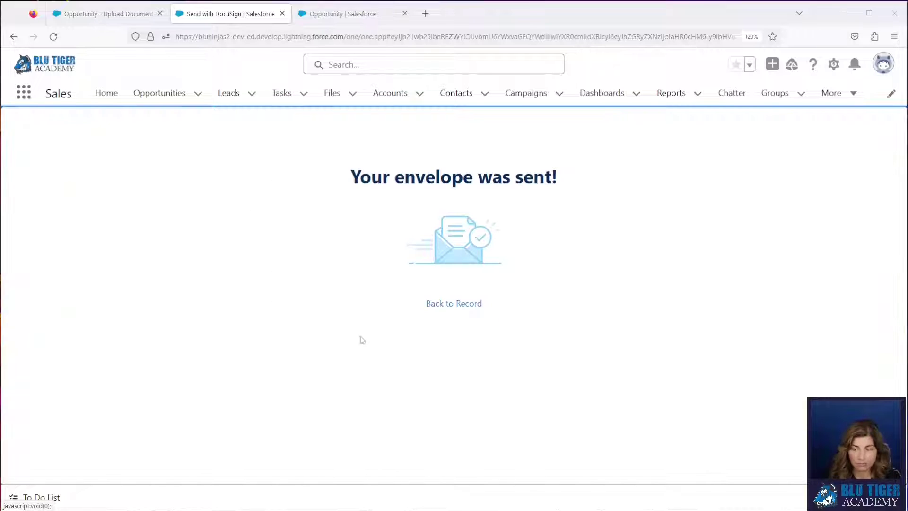
click(442, 302)
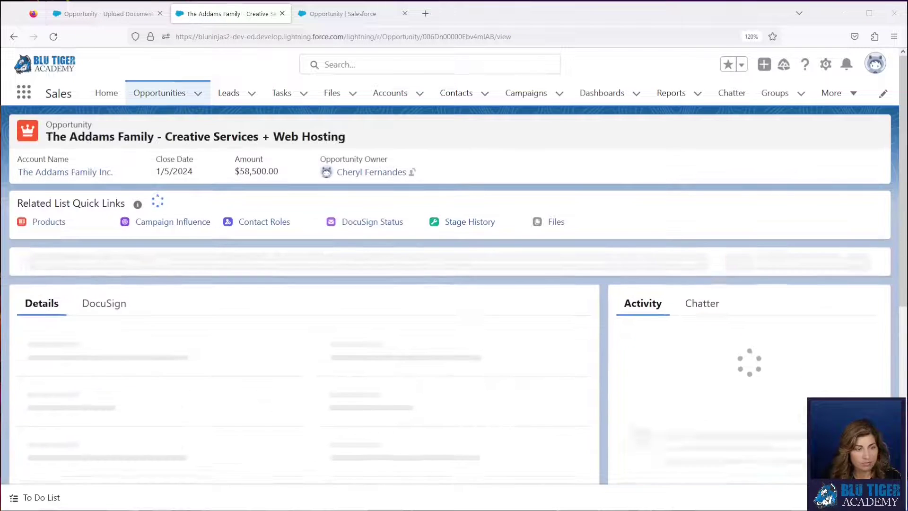
key(alt+Tab)
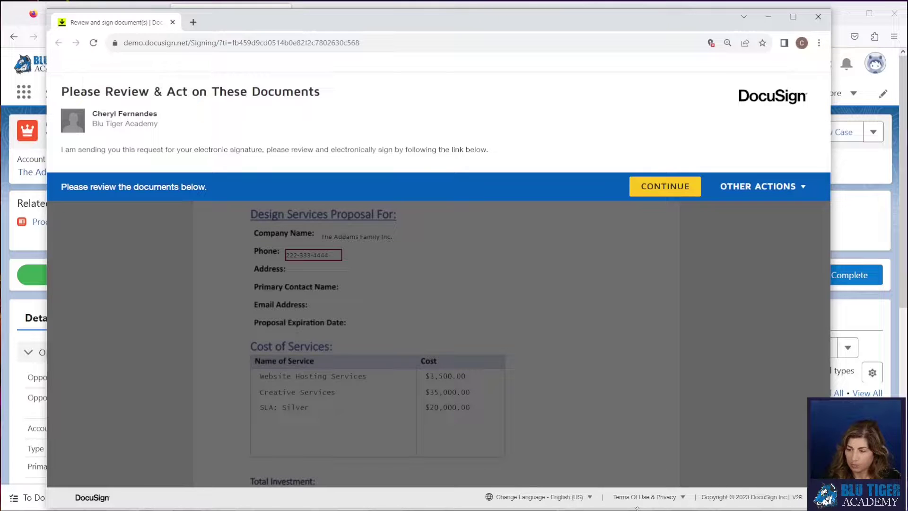
Start reviewing the proposal in the signing window and check the prefilled phone number.
drag(638, 508, 639, 472)
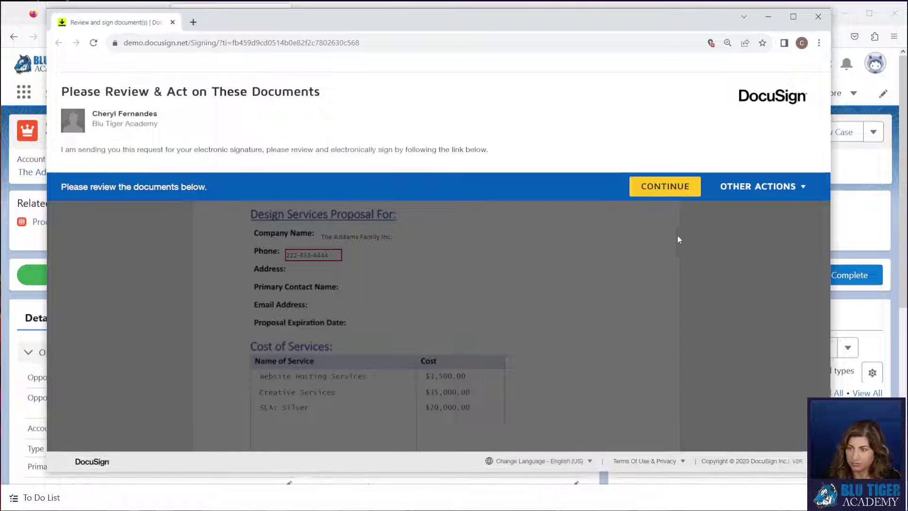
click(665, 187)
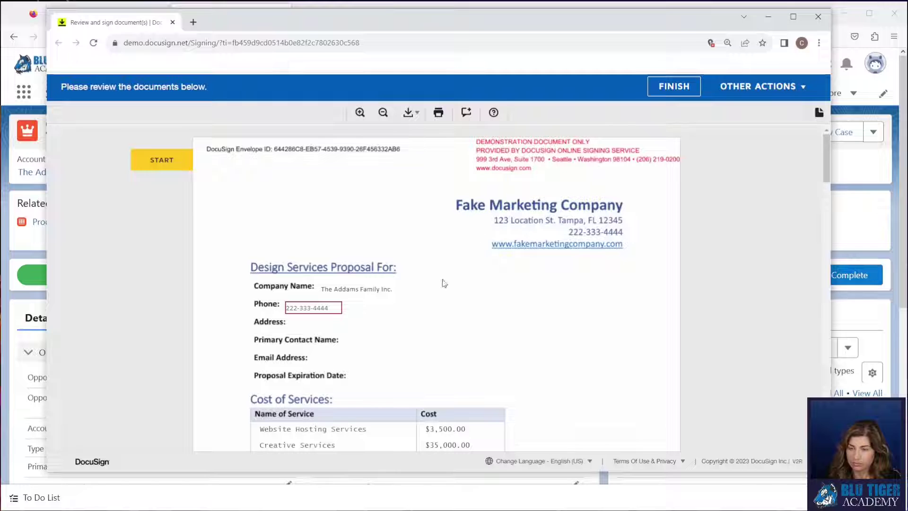
click(333, 310)
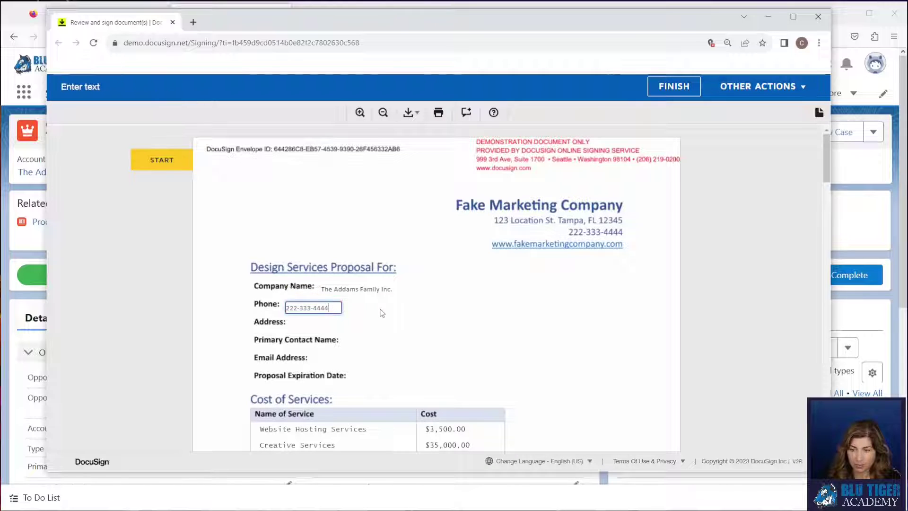
scroll(383, 313, down, 2)
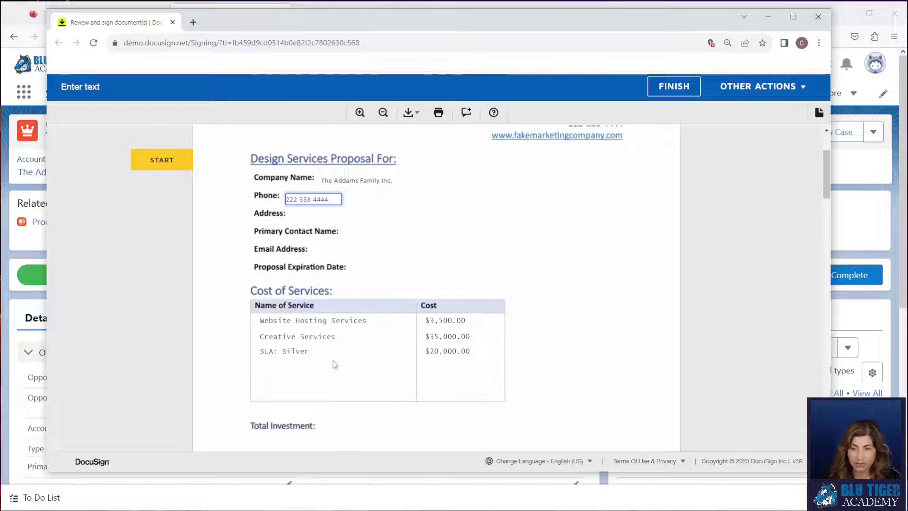
scroll(318, 331, down, 10)
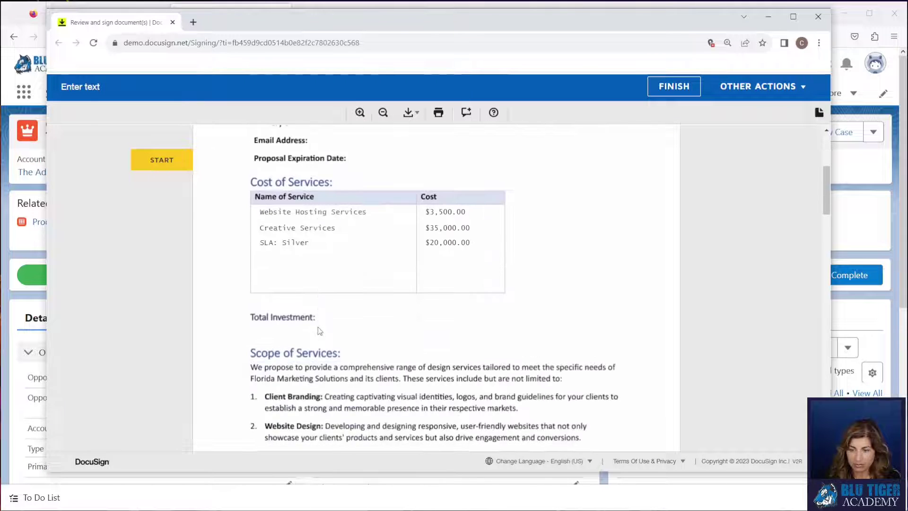
scroll(318, 331, down, 4)
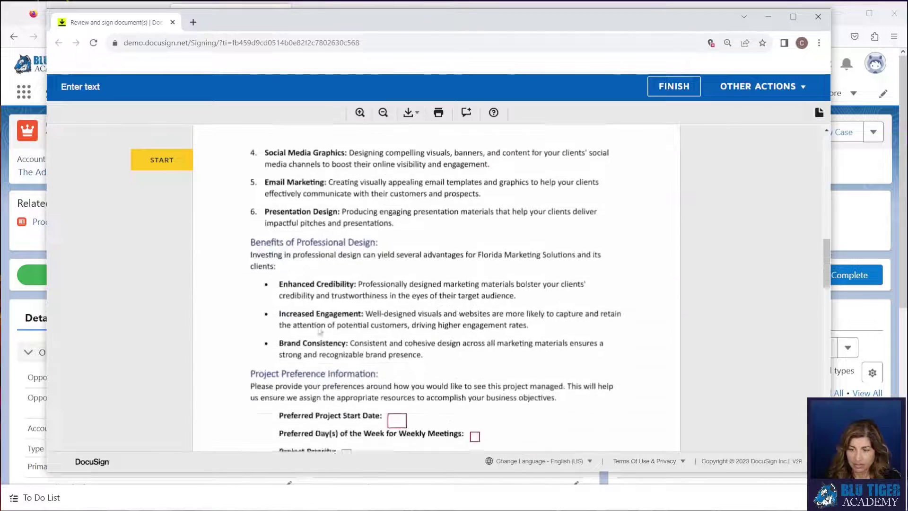
Set start date 11/28/2023, meeting days 'Mondays, Tuesdays' and priority 'Project Priority'.
click(398, 314)
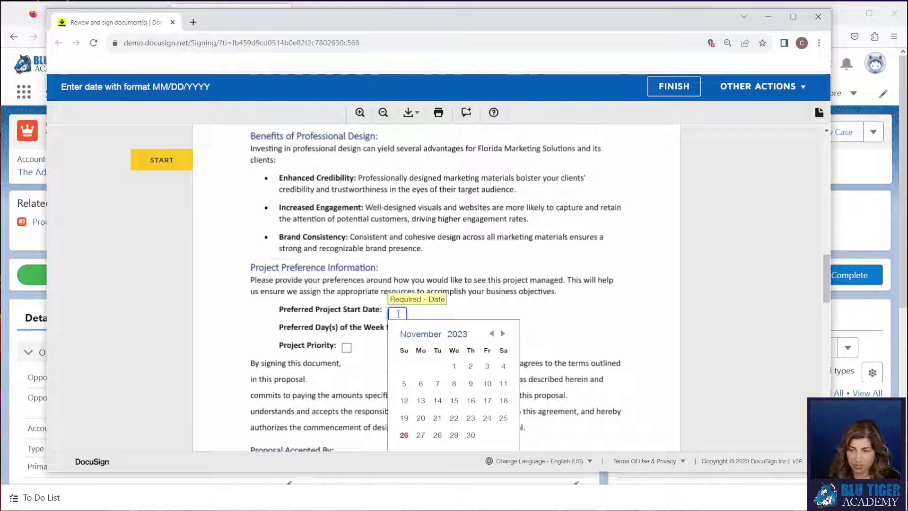
click(438, 436)
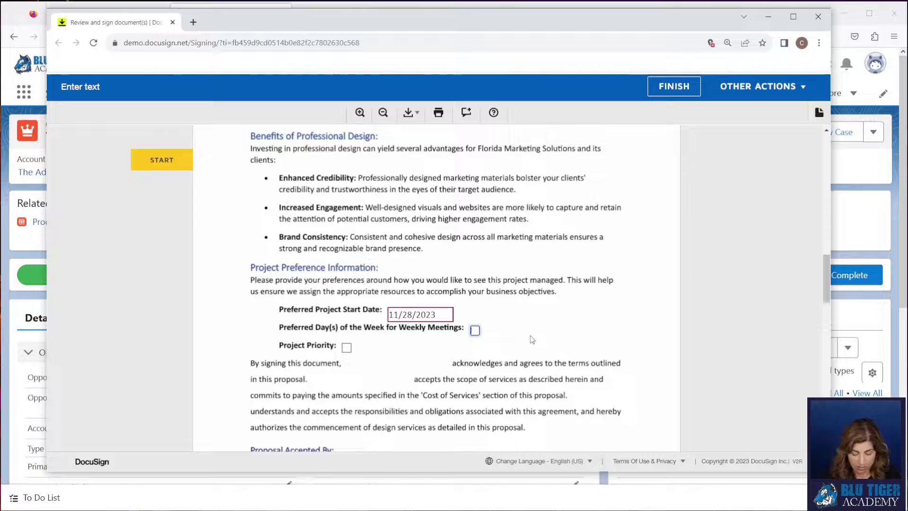
text(Mondays)
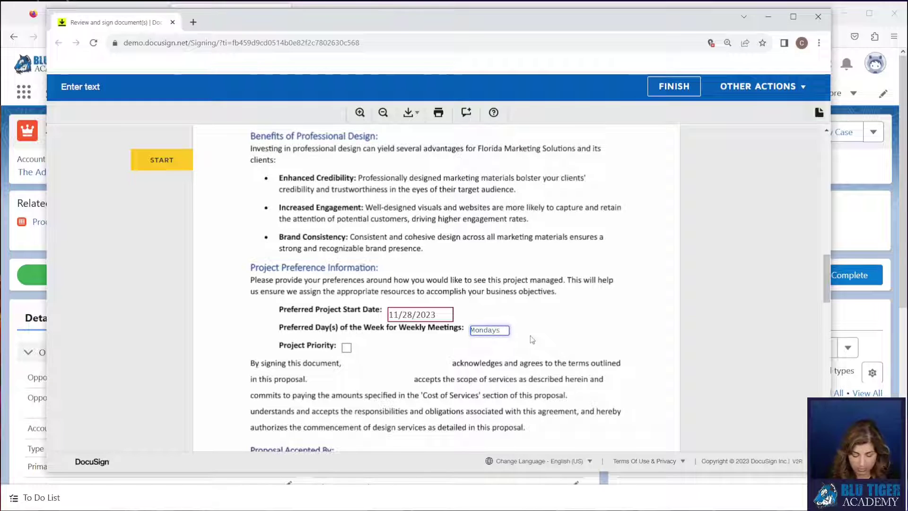
text(, Tuesdays)
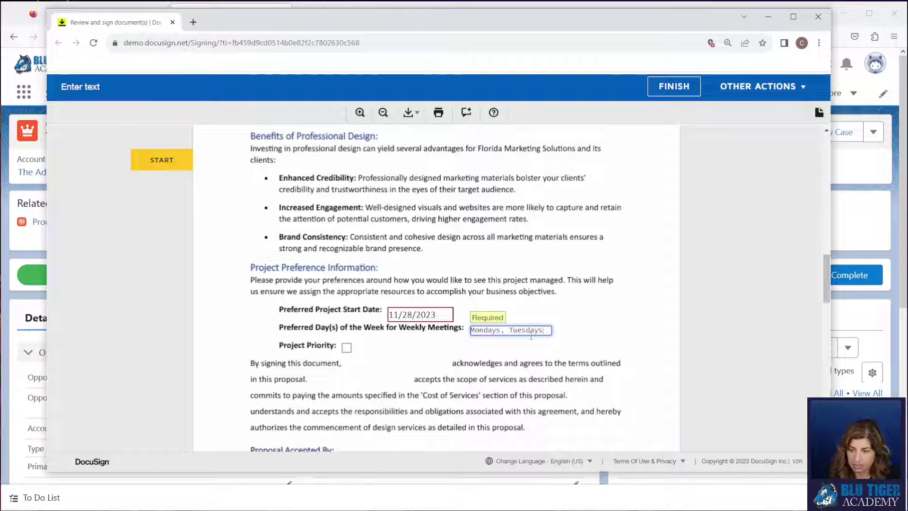
click(350, 348)
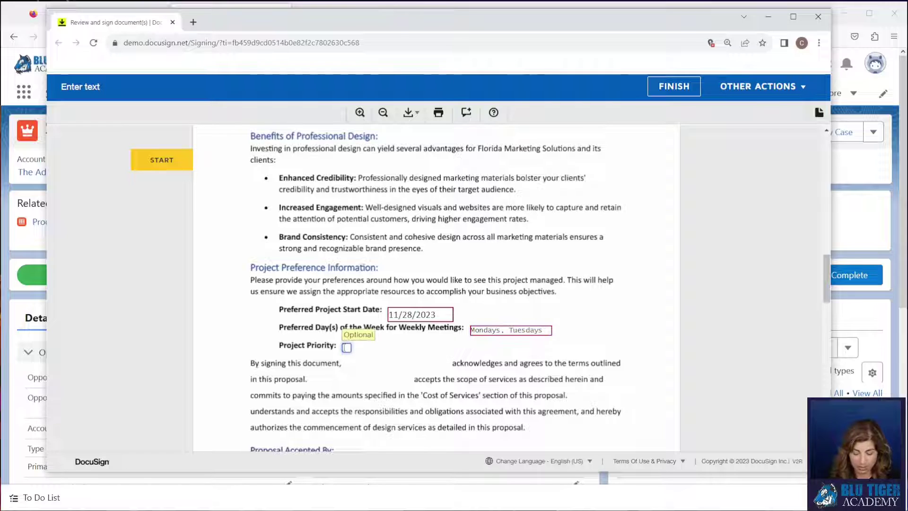
text(Project Pri)
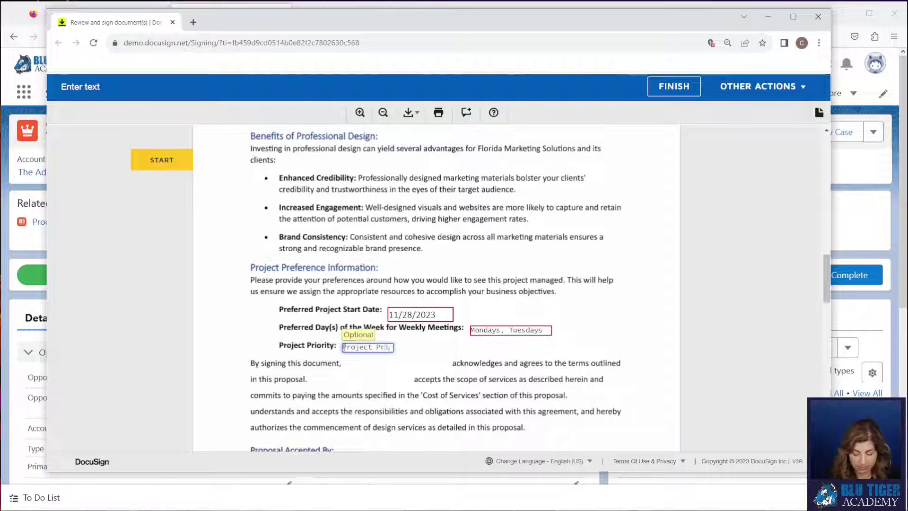
text(ority)
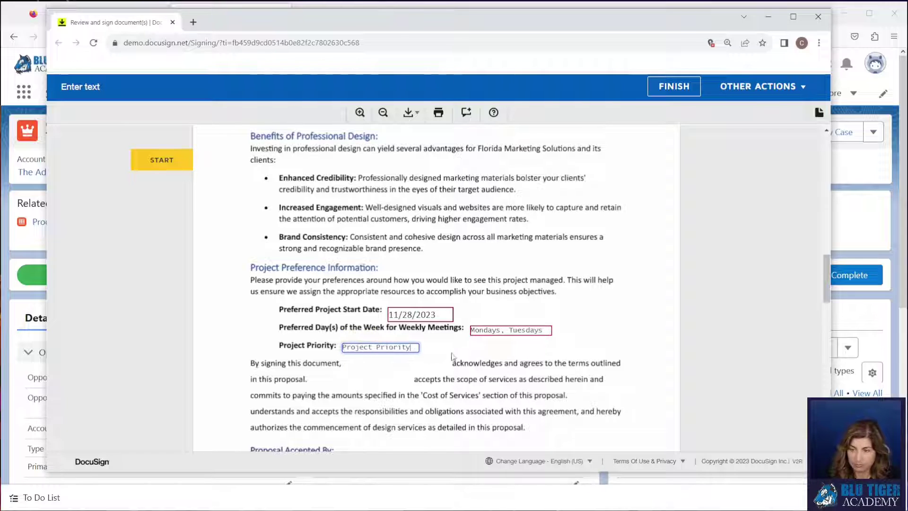
scroll(461, 356, down, 3)
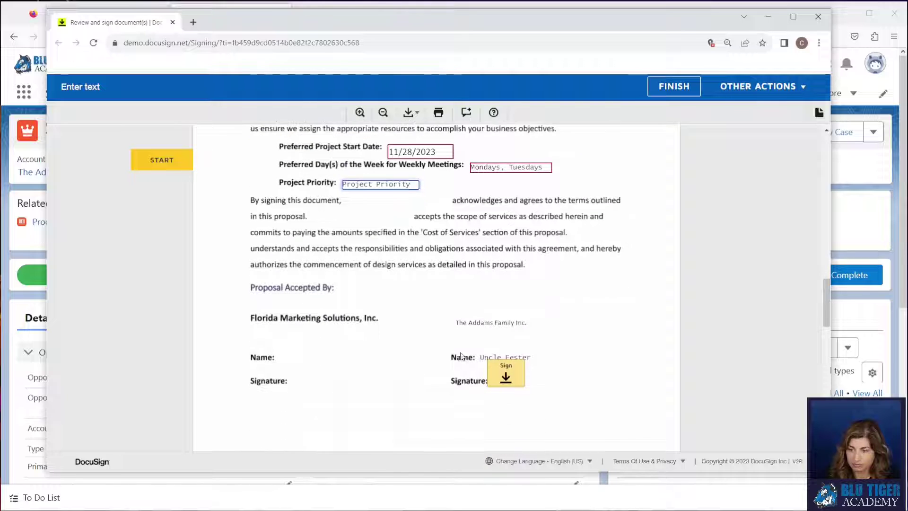
Adopt the saved signature in the customer signature field and finish the proposal.
click(510, 376)
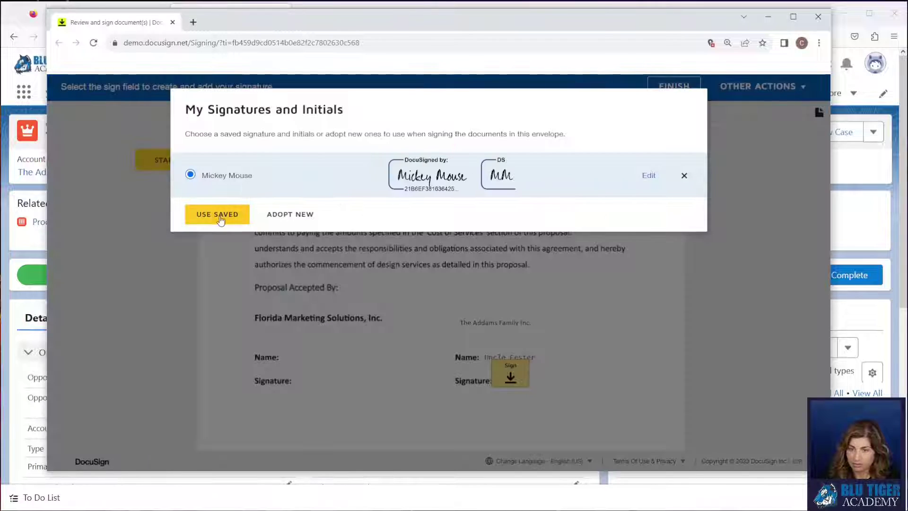
click(646, 176)
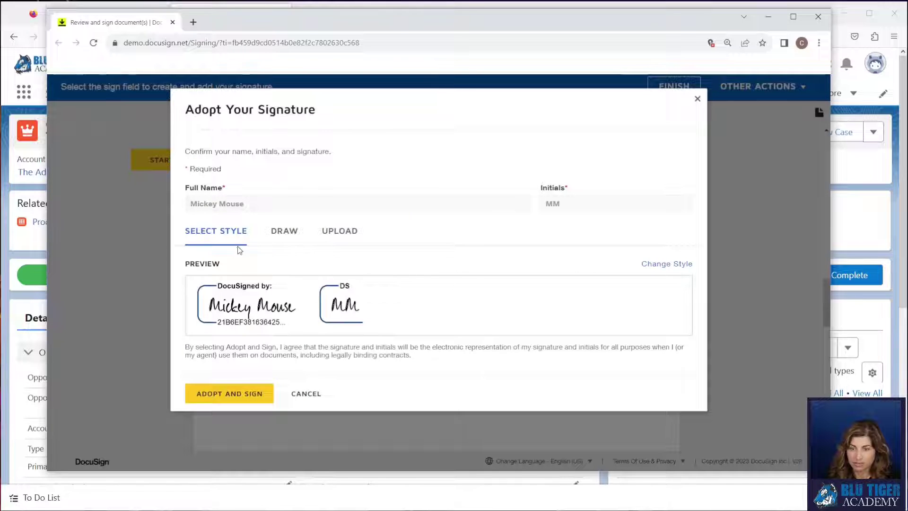
click(262, 393)
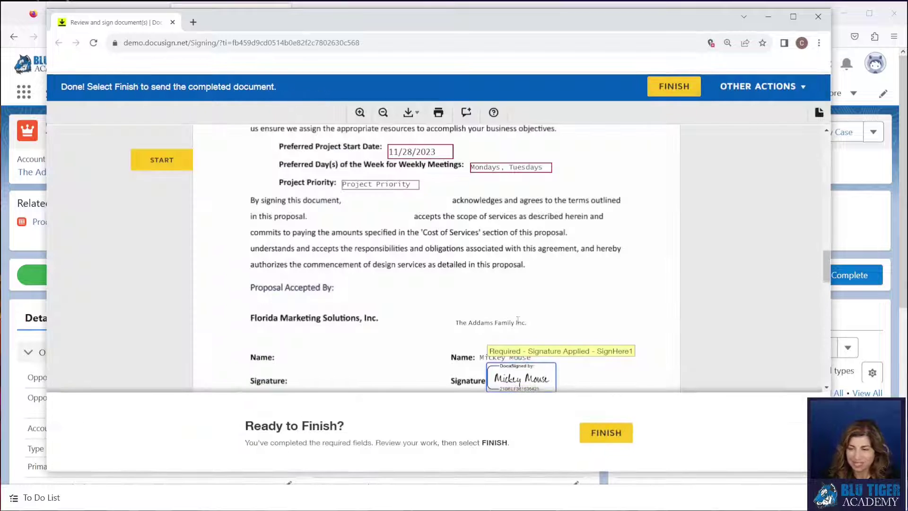
scroll(544, 315, down, 7)
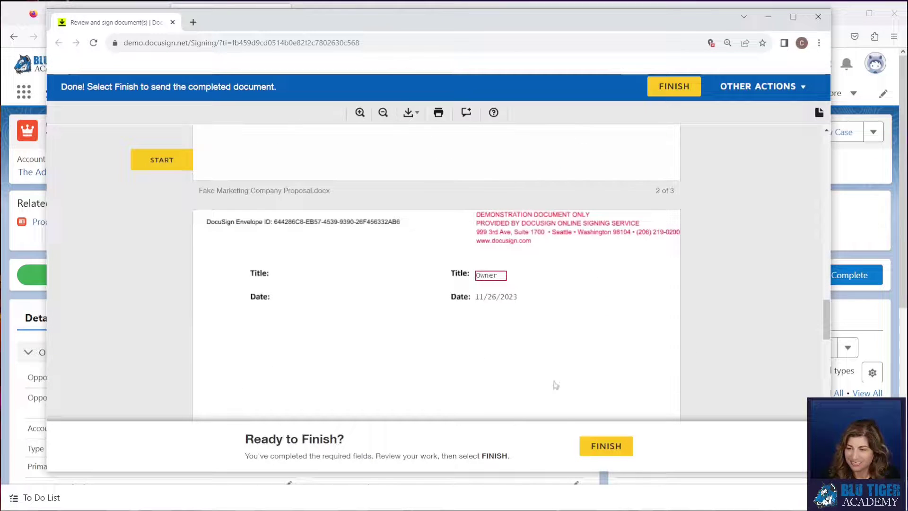
click(598, 456)
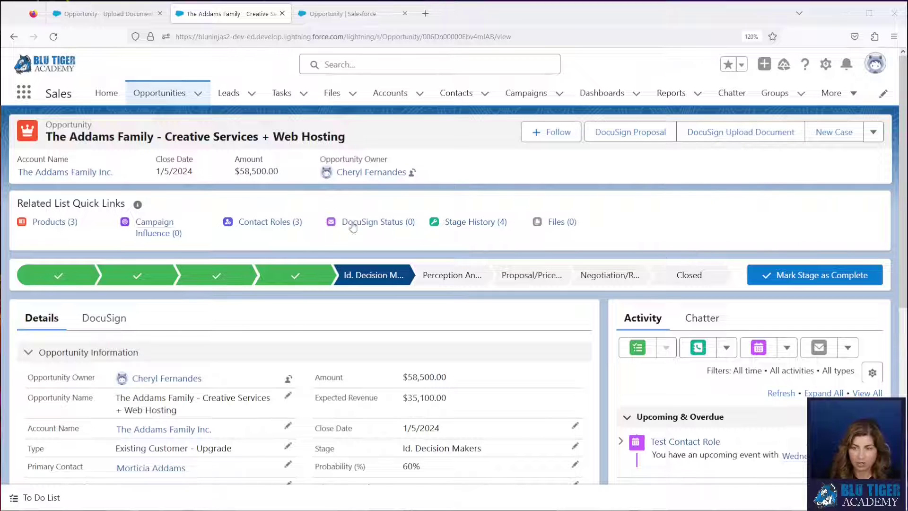
Refresh the DocuSign Status list until the envelope reads Completed, then review the Project Priority fields.
scroll(340, 327, down, 7)
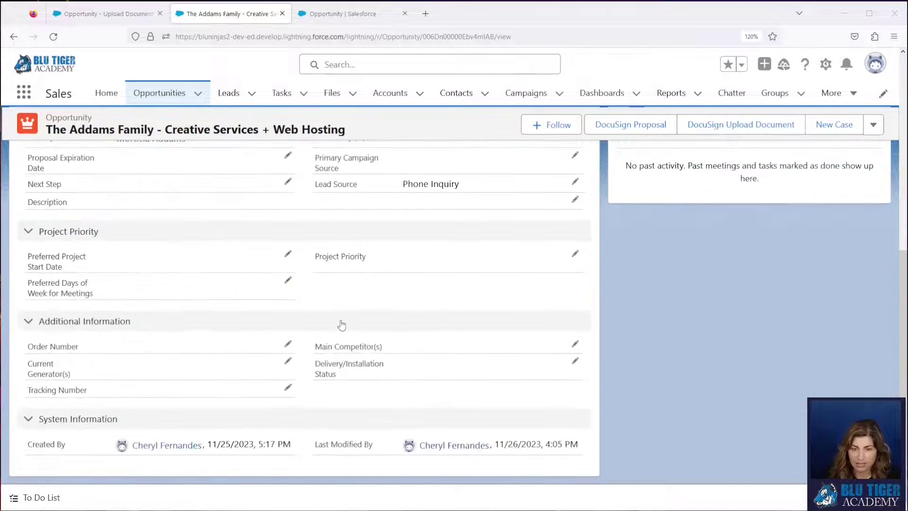
scroll(296, 331, up, 3)
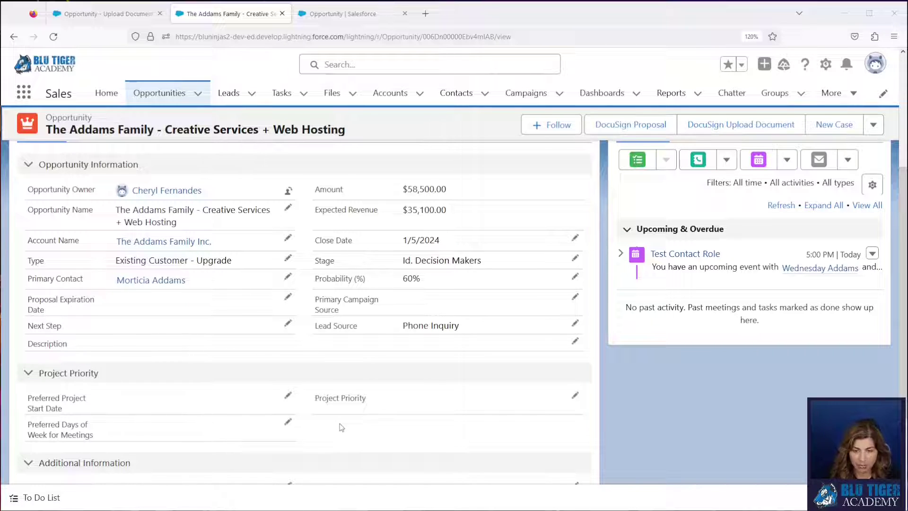
scroll(342, 427, up, 5)
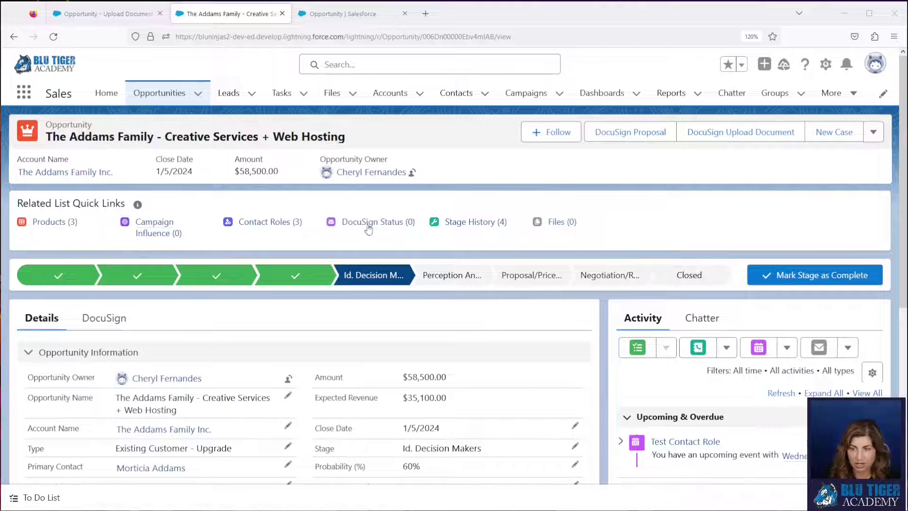
mouse_move(369, 229)
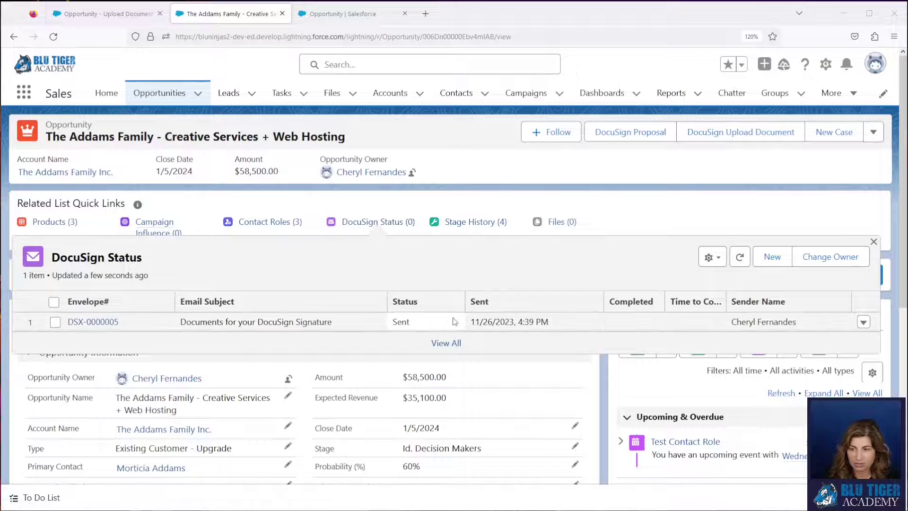
click(739, 263)
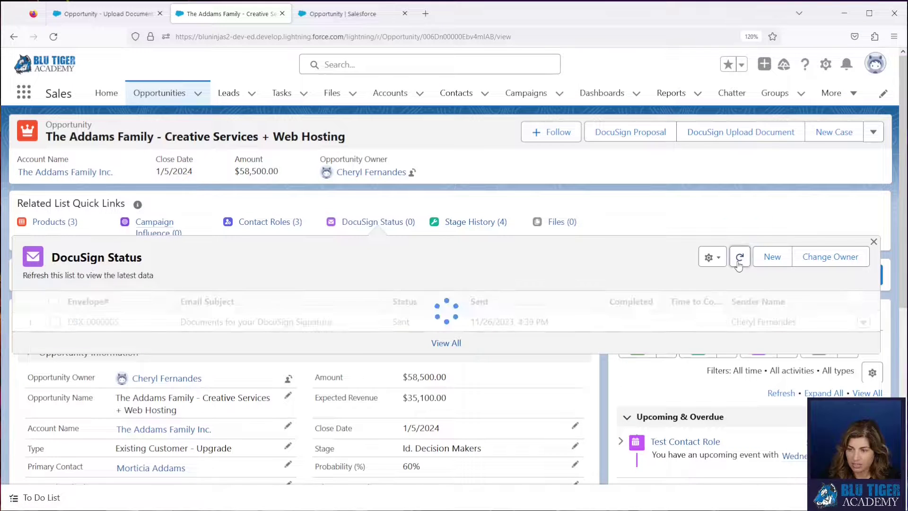
click(739, 263)
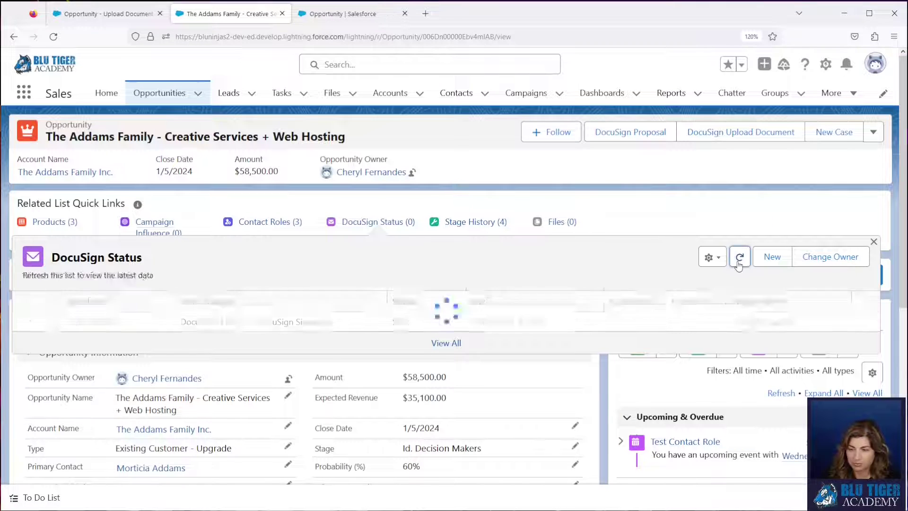
click(739, 259)
click(740, 258)
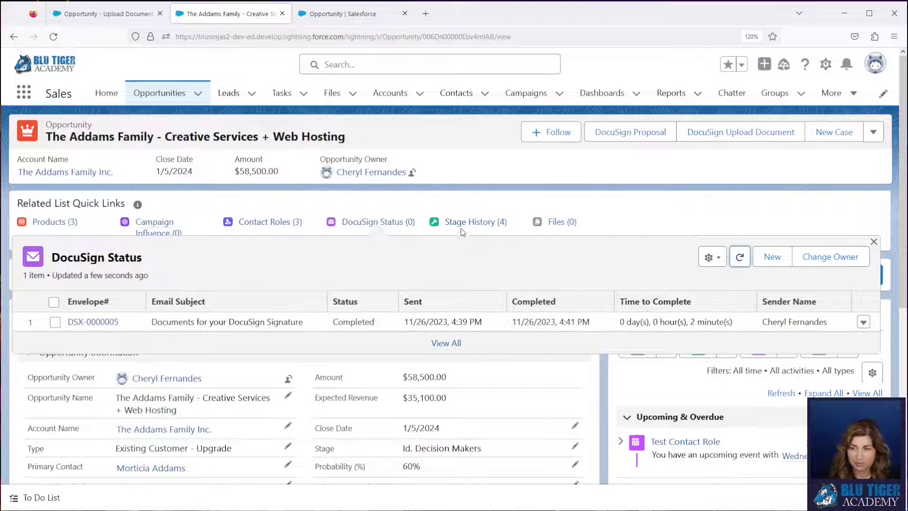
scroll(382, 410, down, 6)
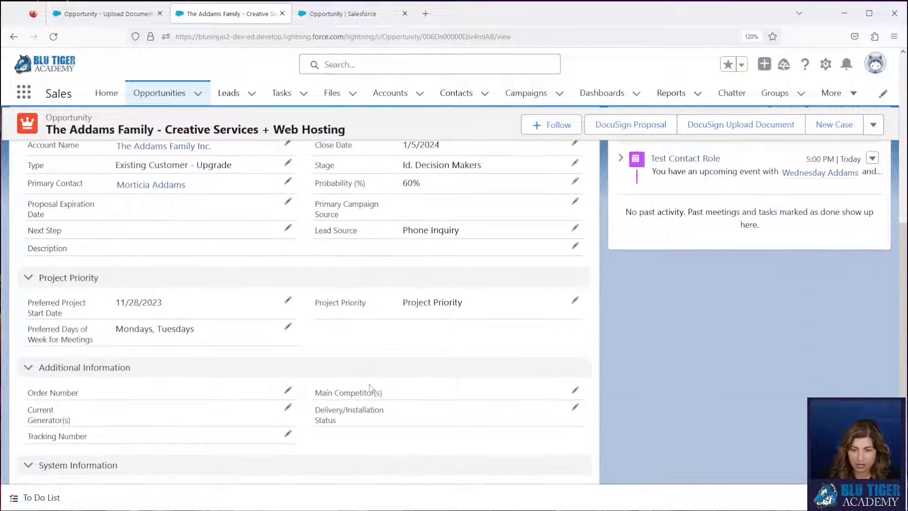